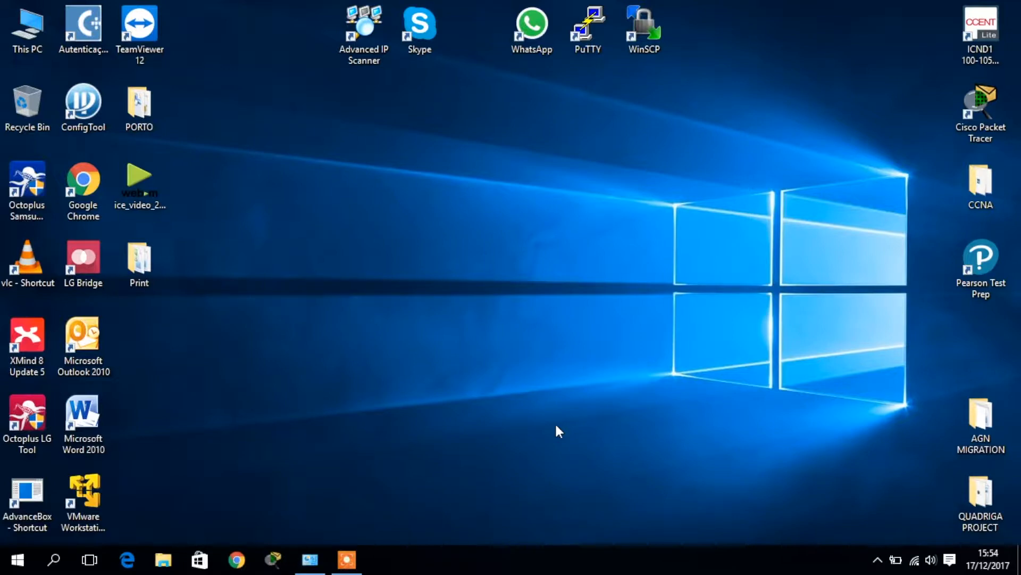
Open Command Prompt through a Windows search for cmd
key("super")
type("cmd")
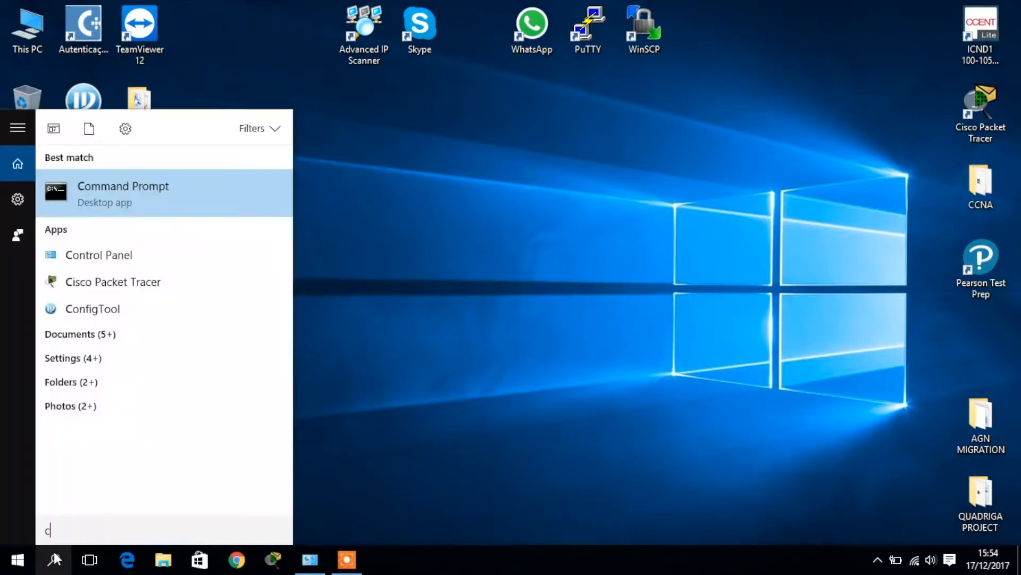
left_click(138, 193)
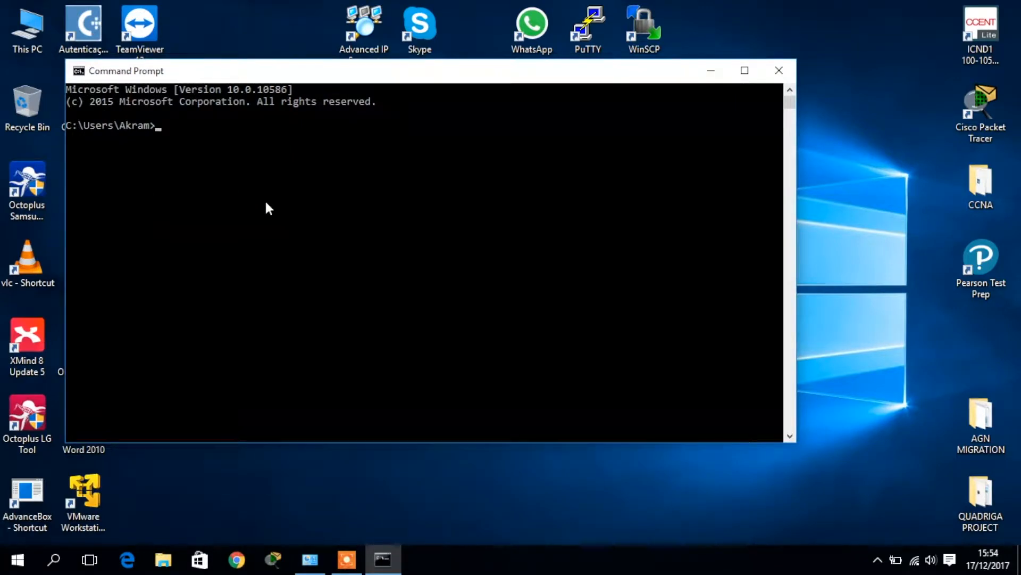
Run ipconfig and find the Wi-Fi adapter: 192.168.1.127, mask 255.255.255.0, gateway 192.168.1.254
type("ipco")
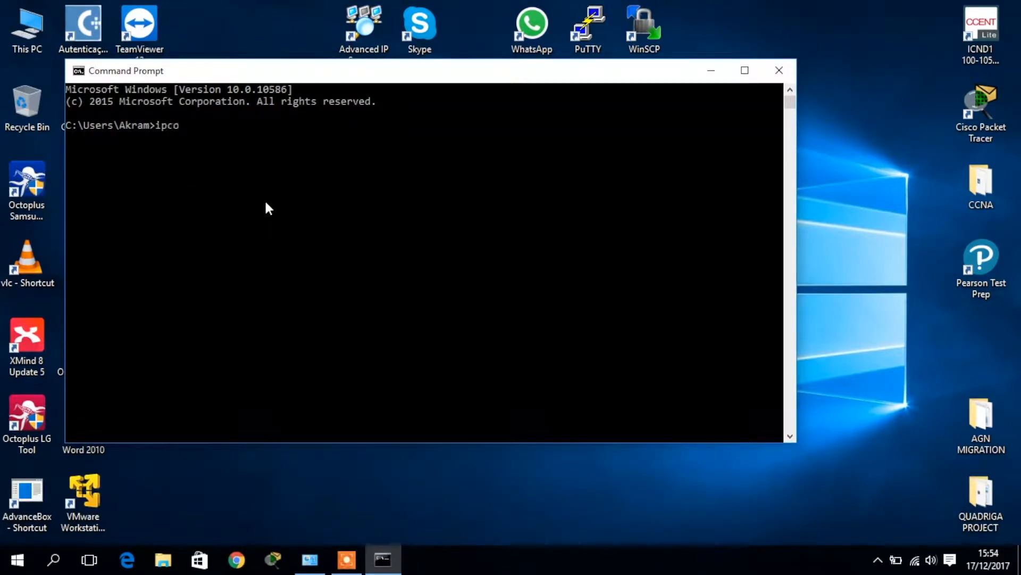
type("nfig")
key("Return")
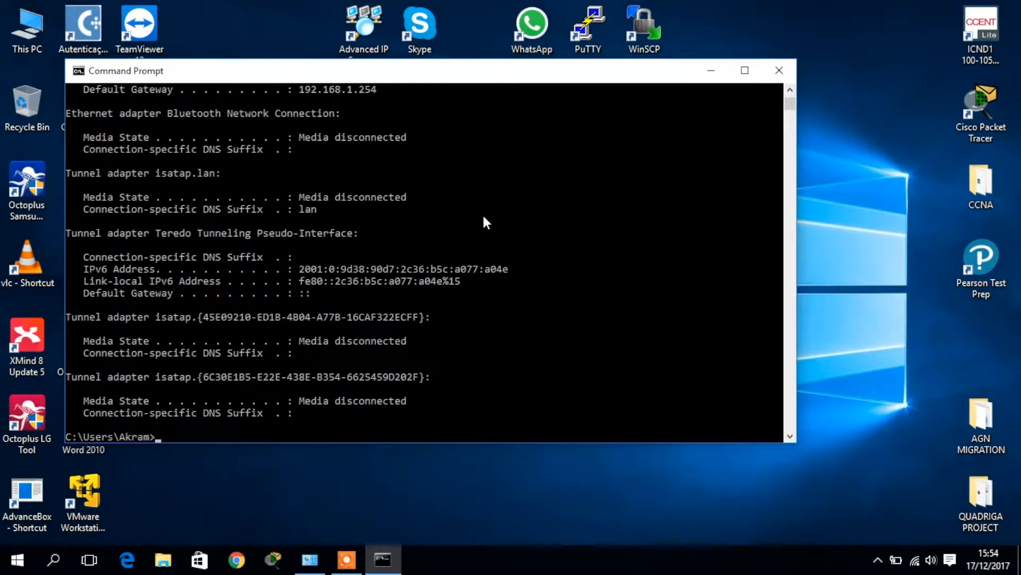
scroll(484, 222, "up", 7)
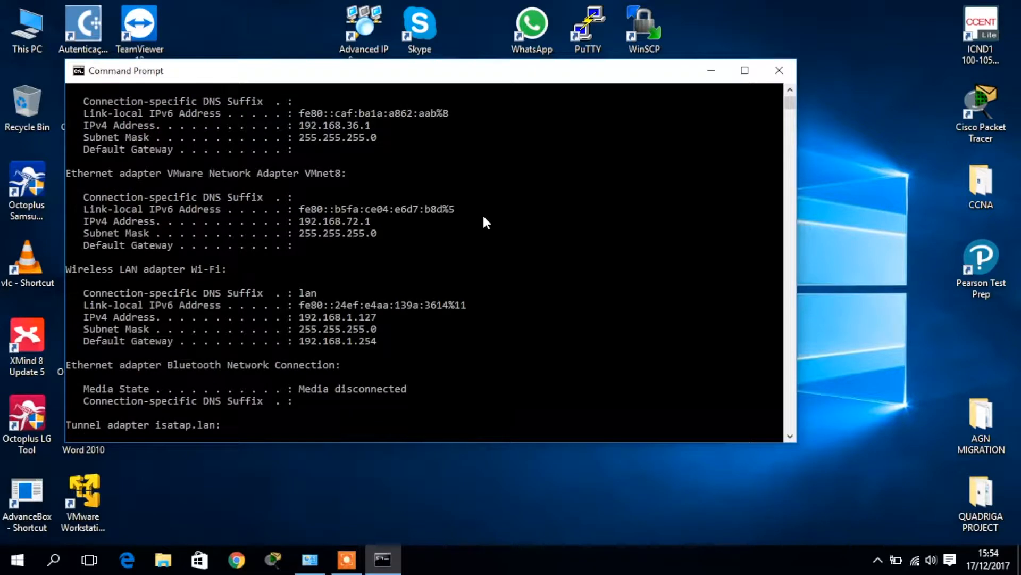
scroll(486, 222, "up", 1)
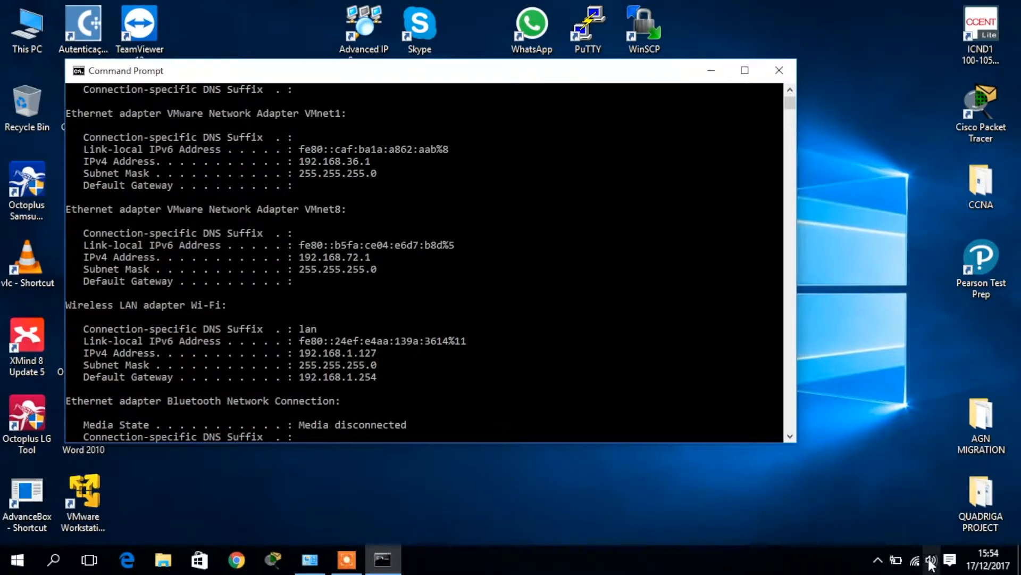
mouse_move(916, 563)
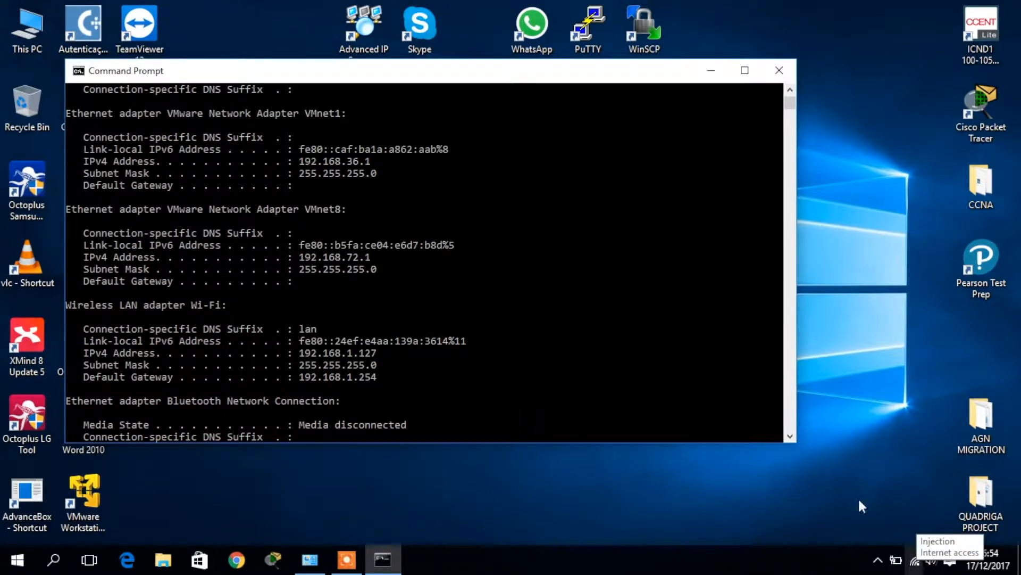
scroll(137, 227, "up", 1)
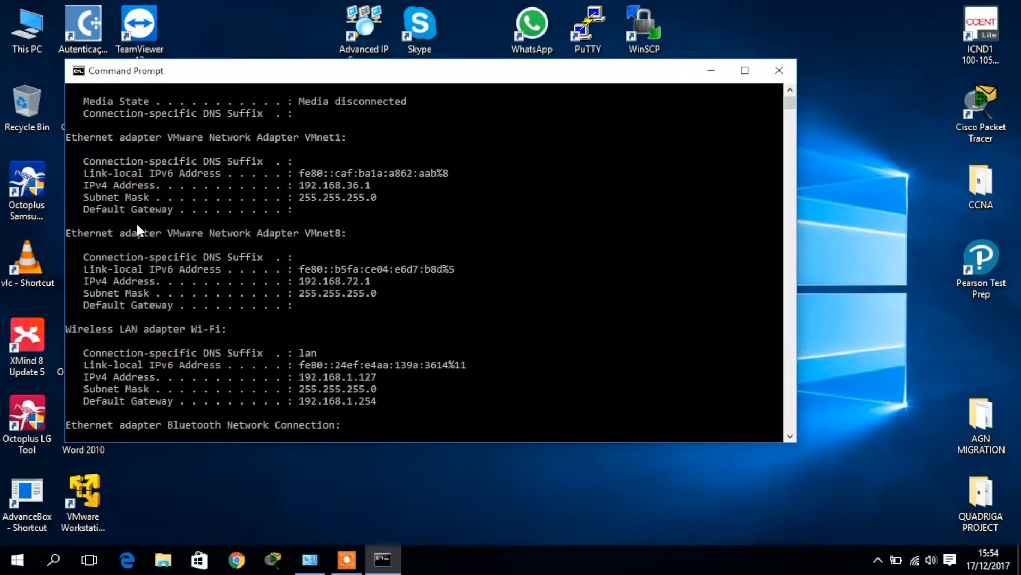
scroll(135, 221, "up", 4)
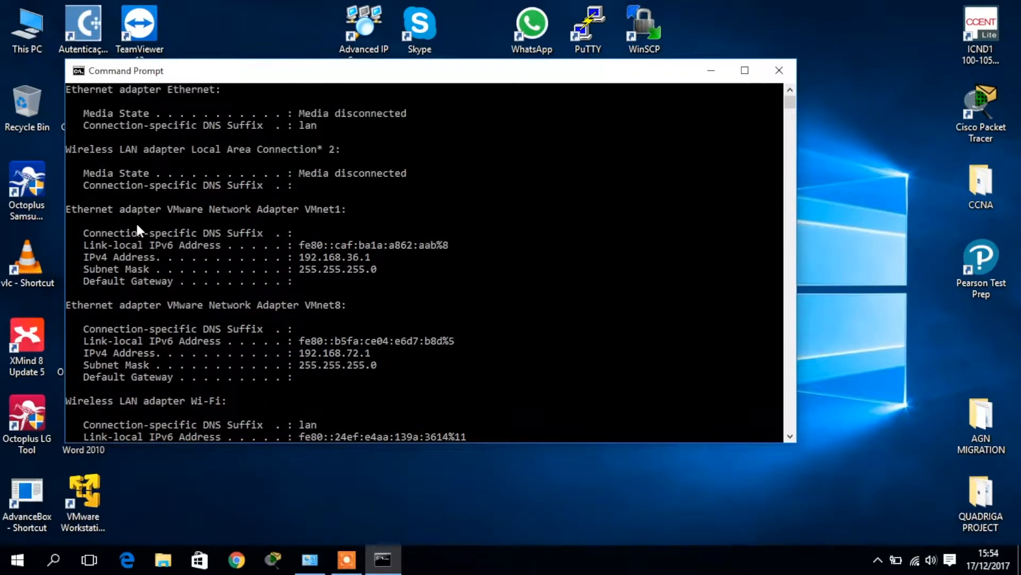
scroll(136, 224, "up", 1)
scroll(136, 221, "down", 4)
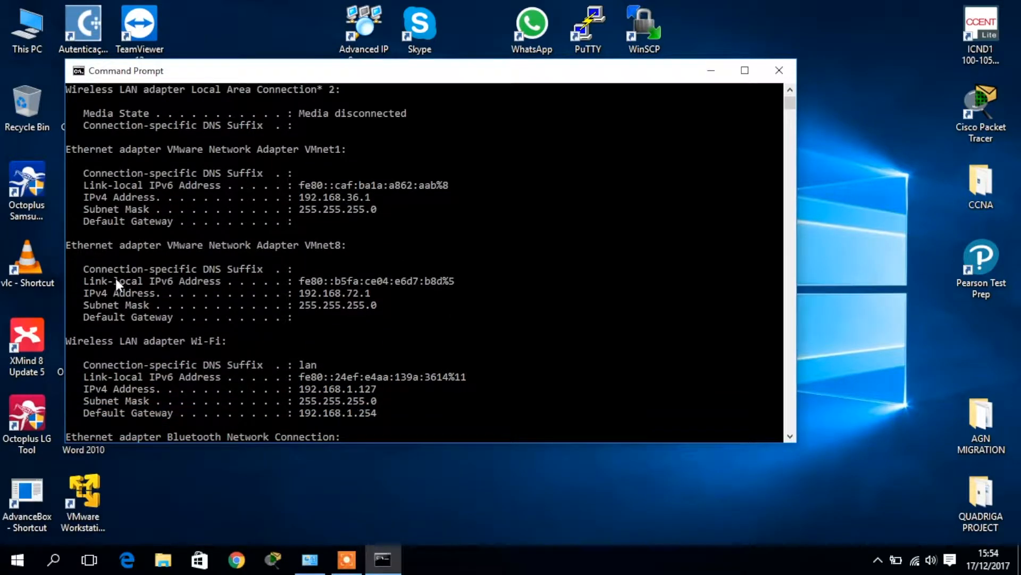
Highlight the Wi-Fi IPv4, mask and gateway lines in the ipconfig output, then close Command Prompt
left_click_drag(73, 343, 274, 344)
scroll(487, 345, "down", 2)
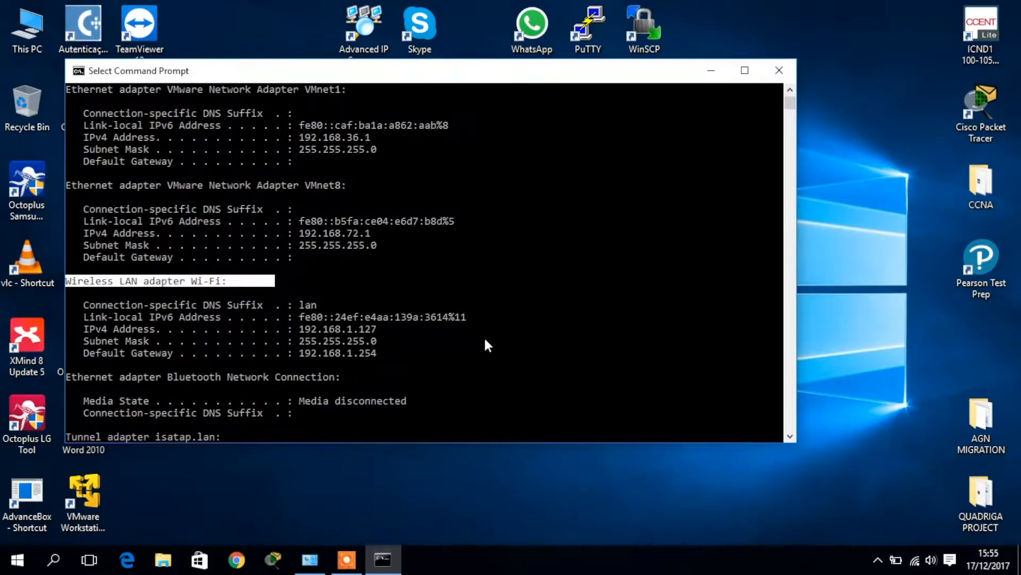
left_click_drag(299, 328, 347, 336)
left_click(368, 337)
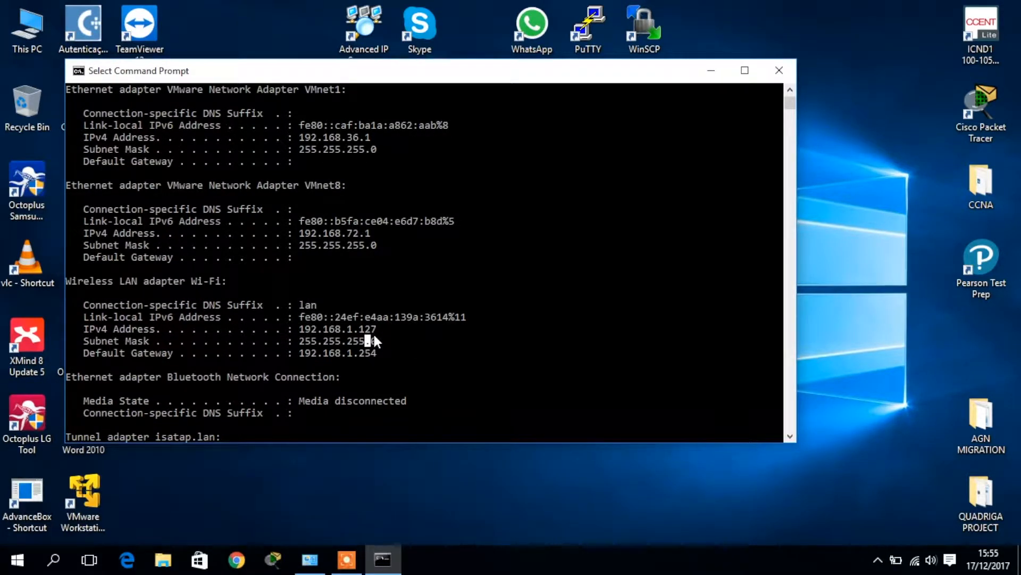
double_click(376, 319)
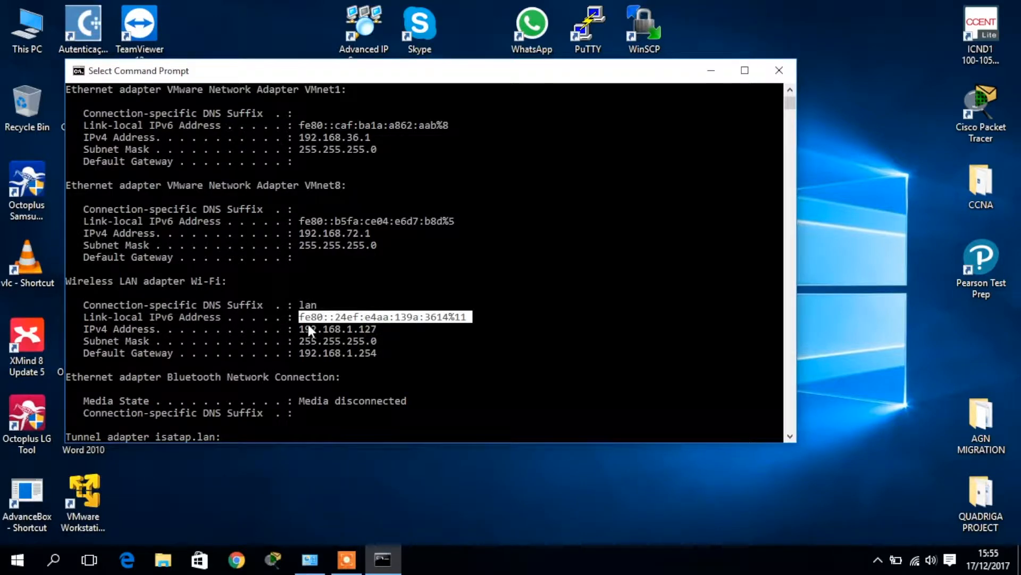
left_click_drag(295, 324, 346, 379)
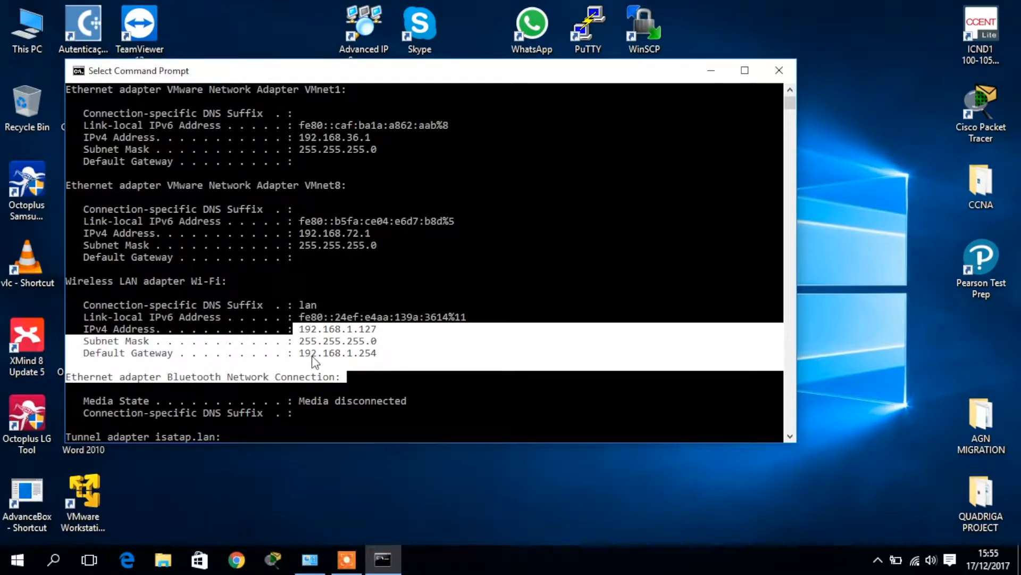
left_click(401, 373)
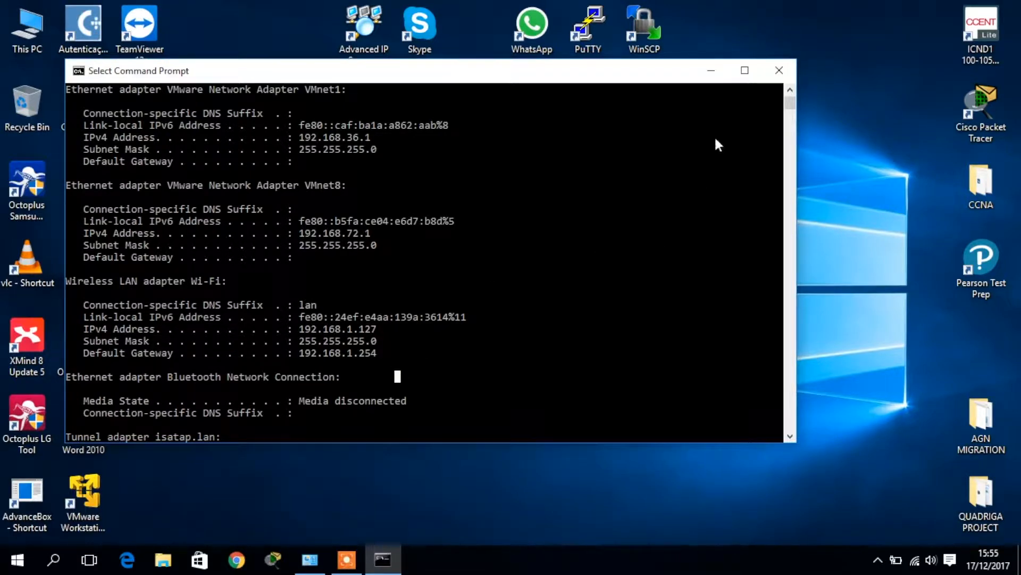
left_click(769, 79)
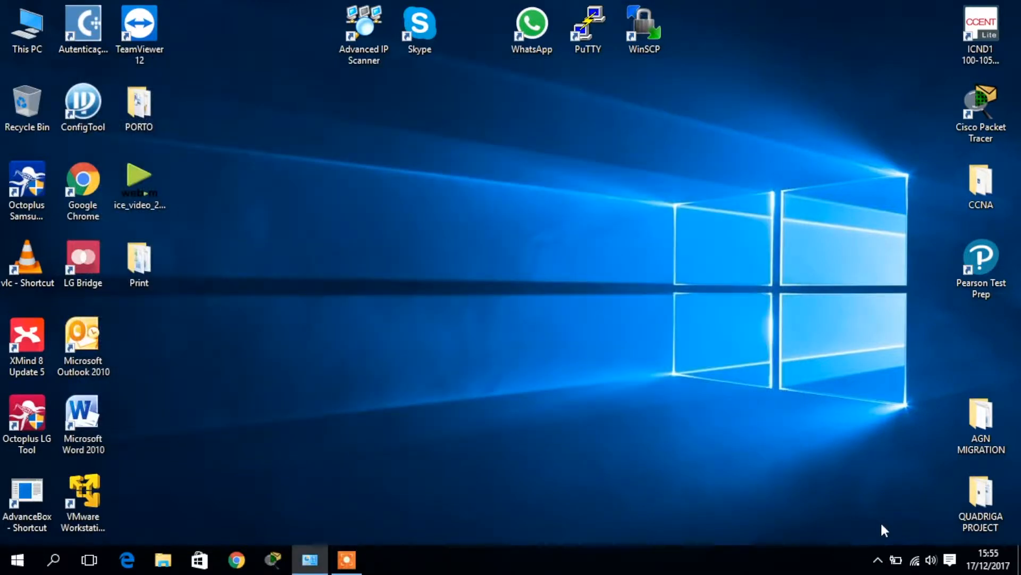
From the network tray icon, open Network and Sharing Center and view the Injection Wi-Fi details
right_click(916, 562)
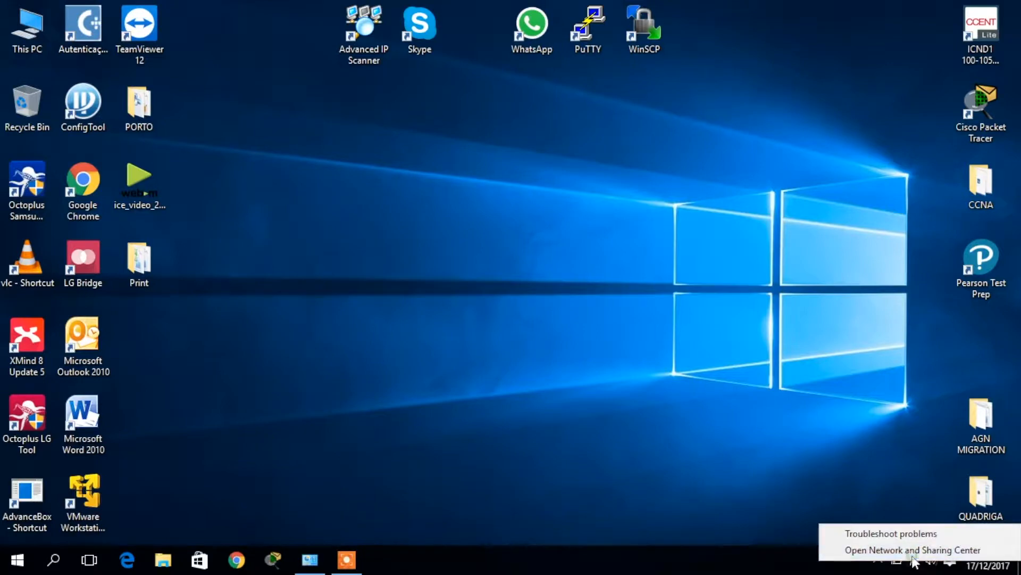
left_click(904, 550)
left_click(527, 143)
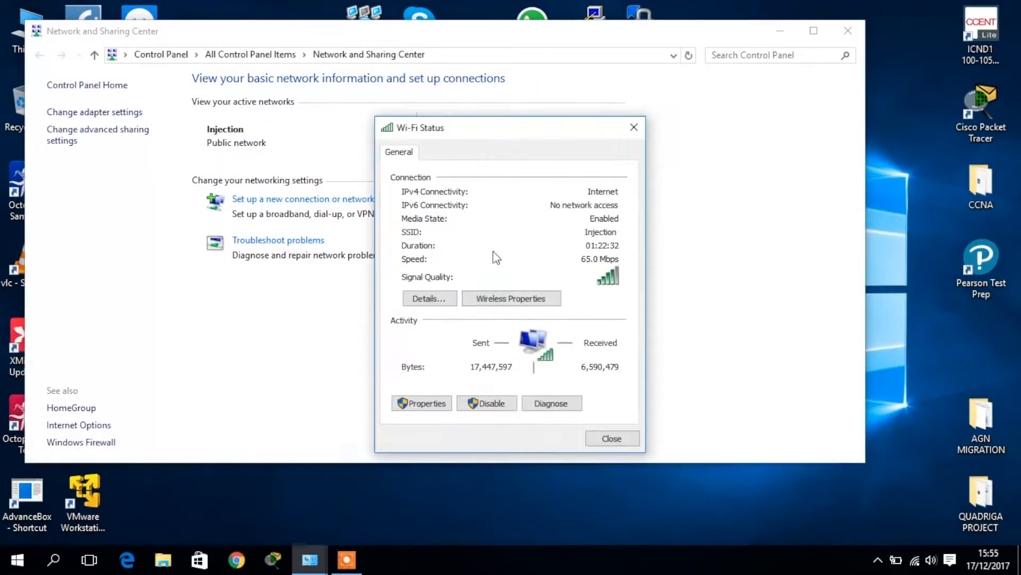
left_click(440, 298)
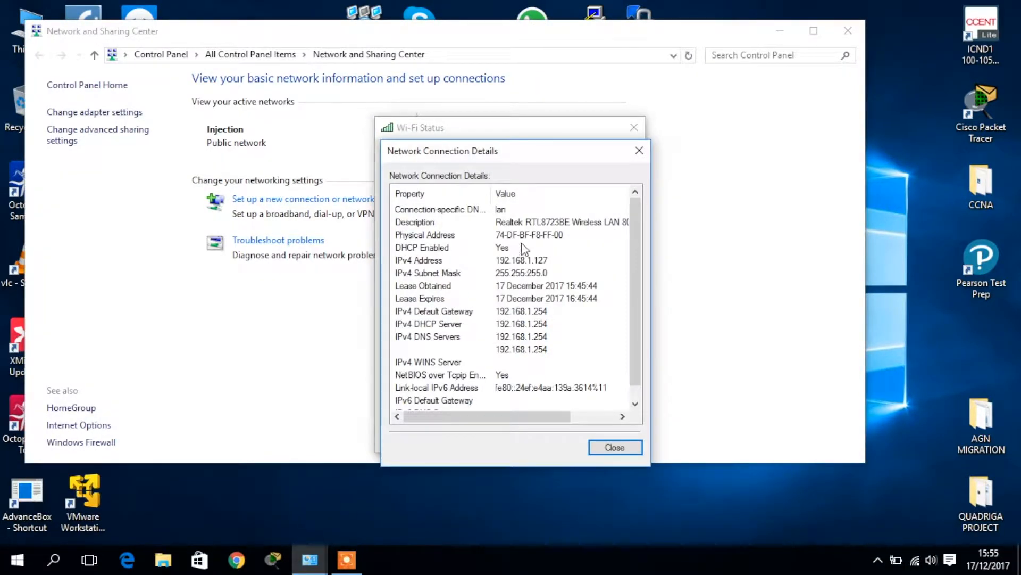
left_click(509, 260)
left_click(639, 152)
Open the Wi-Fi adapter's Internet Protocol Version 4 (TCP/IPv4) properties
left_click(426, 404)
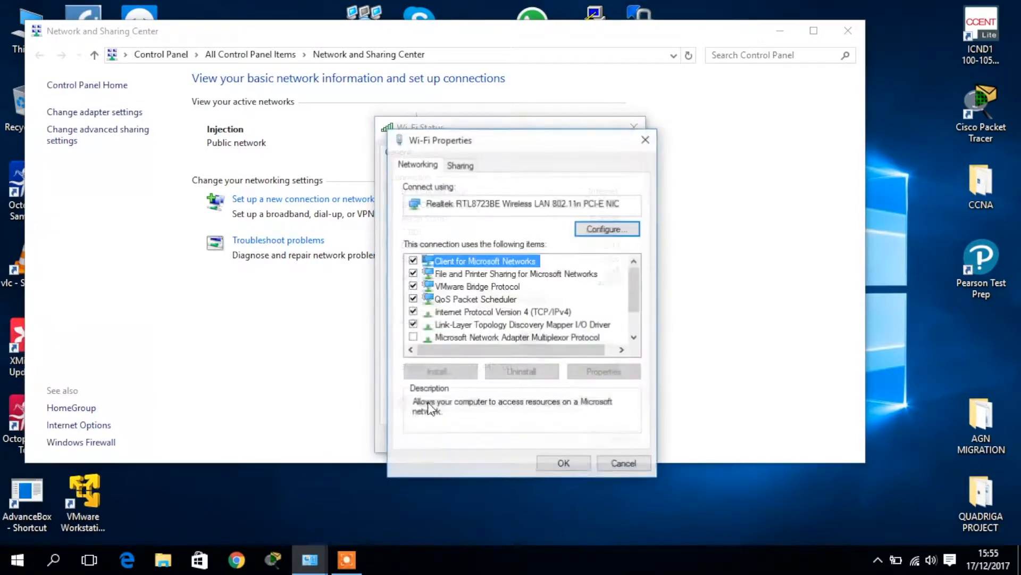
left_click(533, 314)
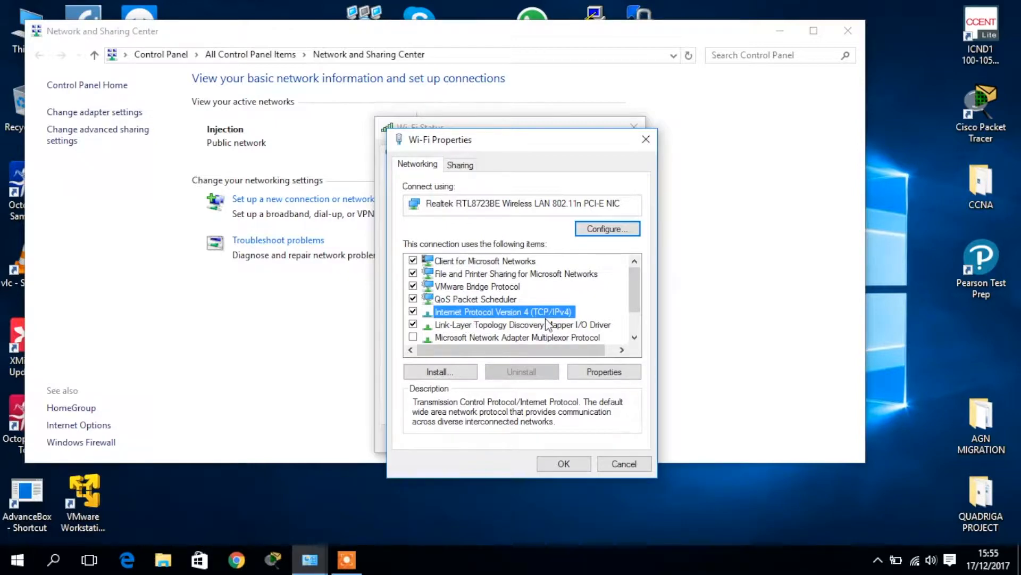
left_click(594, 373)
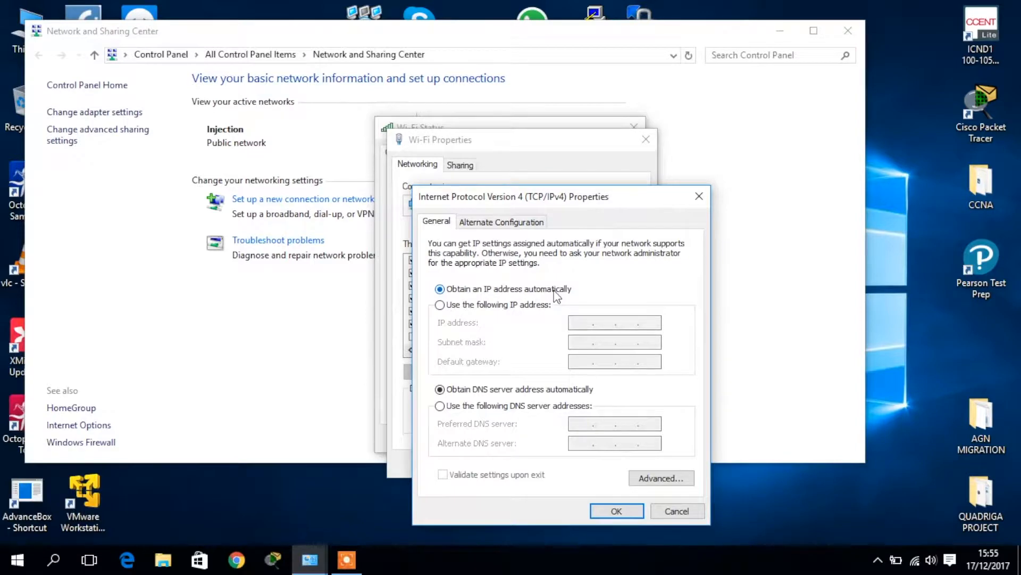
Give Wi-Fi a static IP 192.168.1.127, mask 255.255.255.0 and gateway 192.168.1.254
left_click(442, 305)
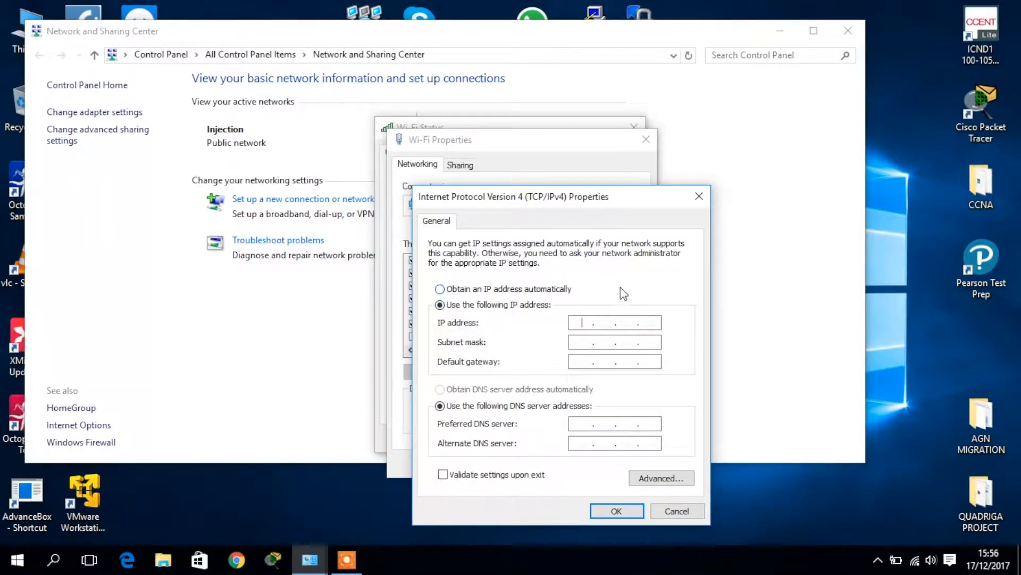
type("192.168.1.127")
key("Tab")
key("Tab")
type("192 . ")
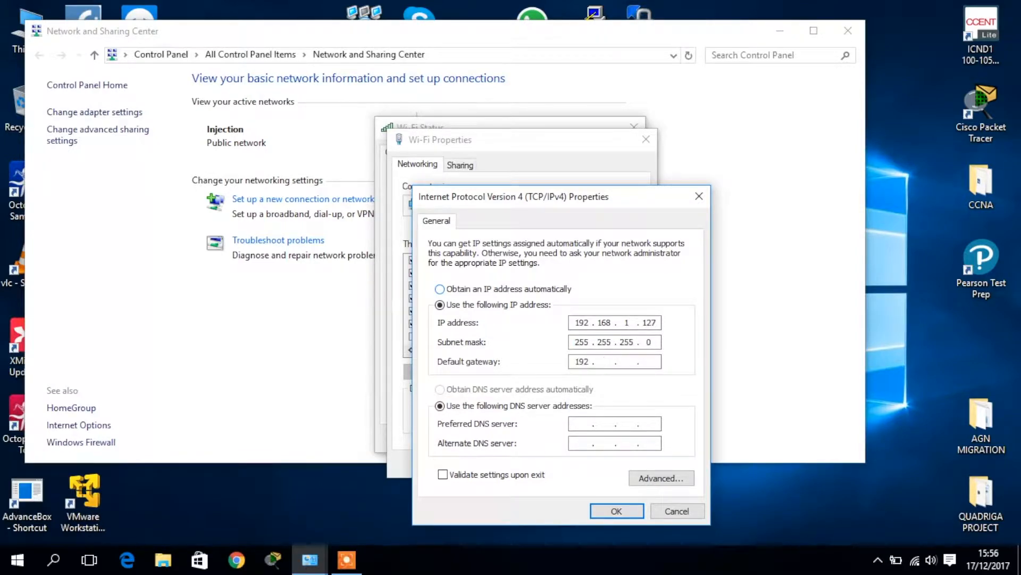
type("168")
type("1 . 254")
Open Command Prompt again through a Windows search for cmd
left_click(64, 563)
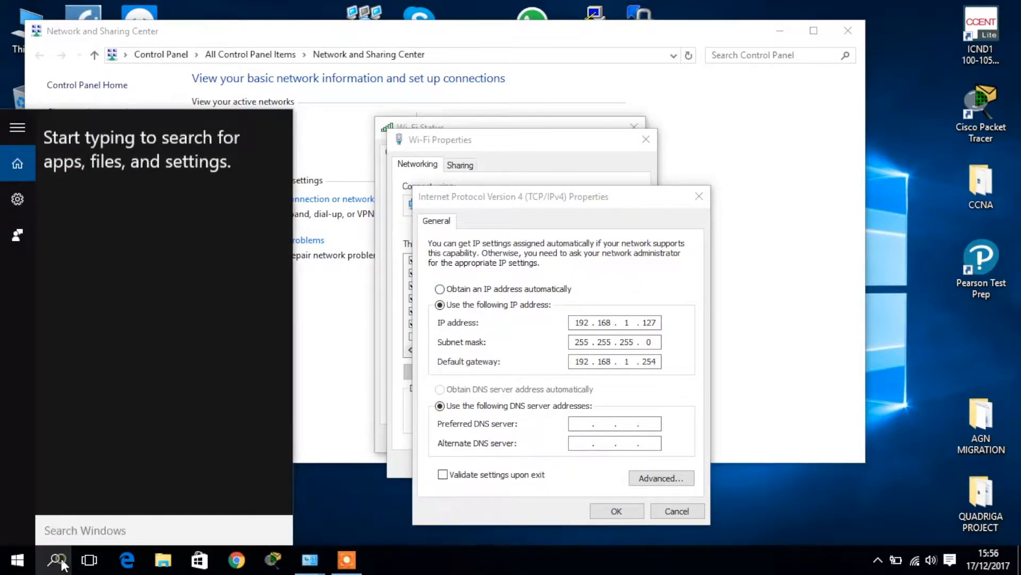
left_click(64, 563)
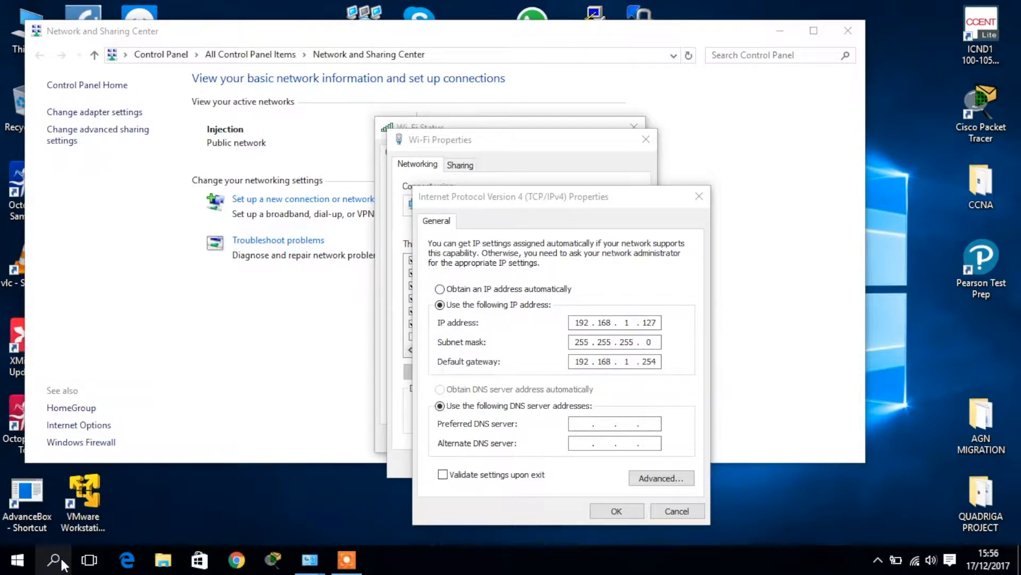
left_click(64, 563)
left_click(55, 557)
left_click(53, 559)
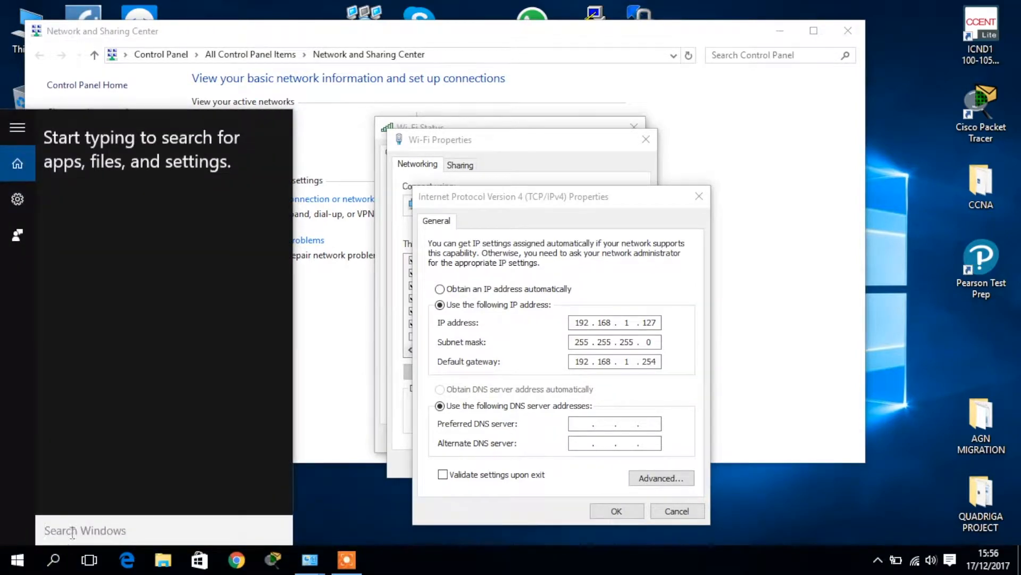
type("cmd")
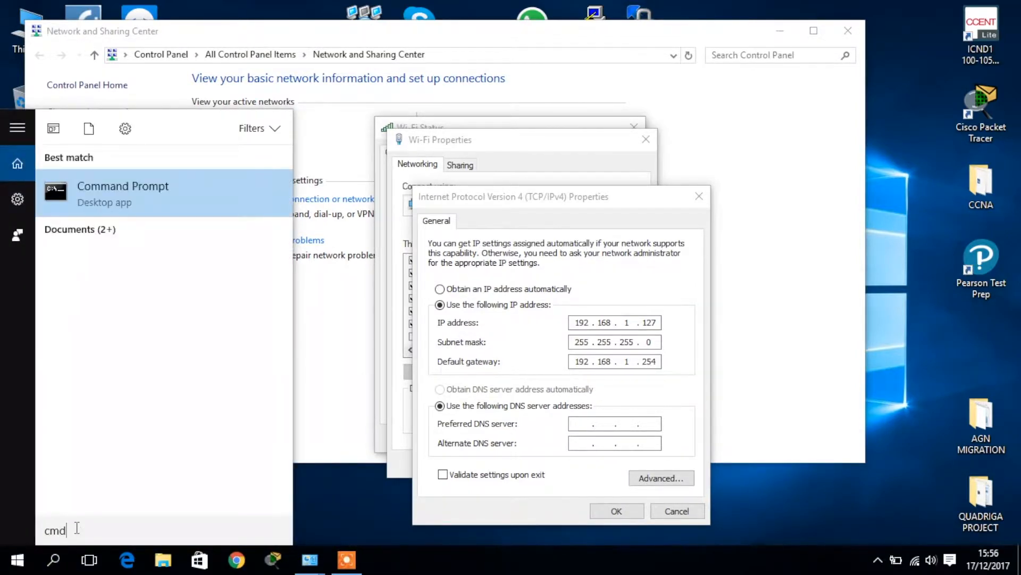
key("Return")
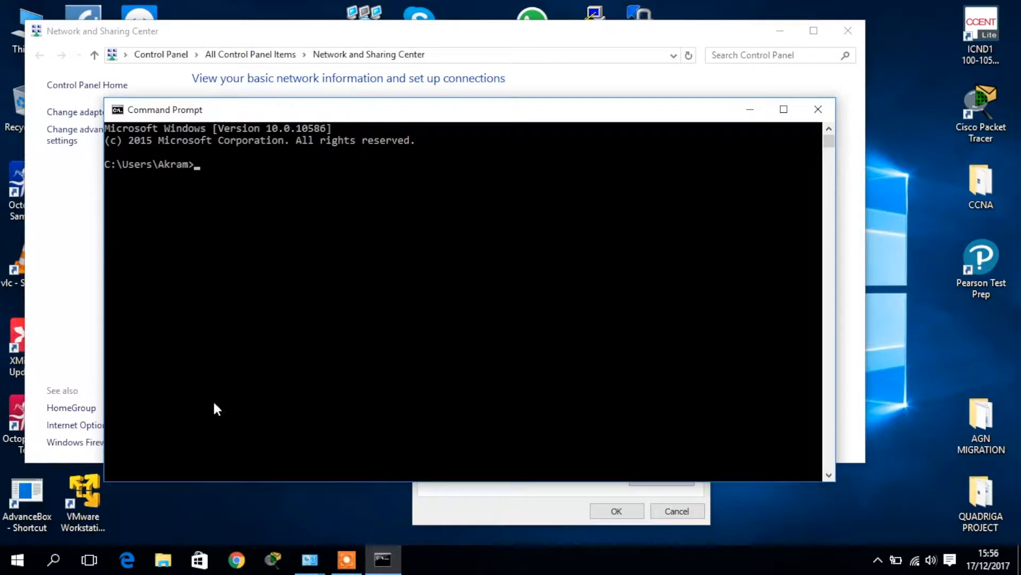
Run ipconfig to confirm 192.168.1.127 and gateway 192.168.1.254, then move the console aside
type("ipconfig")
key("Return")
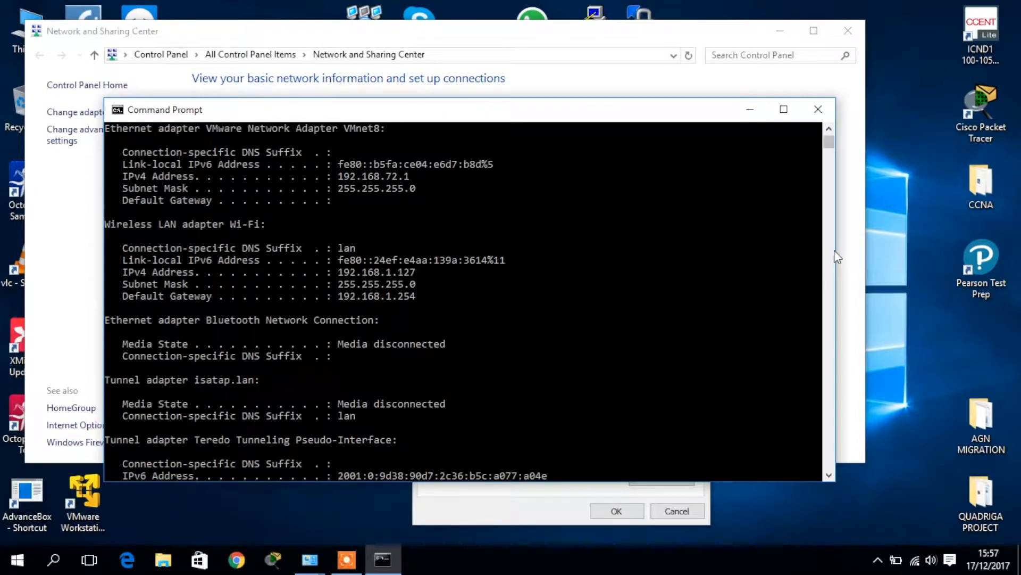
left_click_drag(837, 257, 607, 257)
left_click_drag(358, 113, 275, 106)
left_click(530, 200)
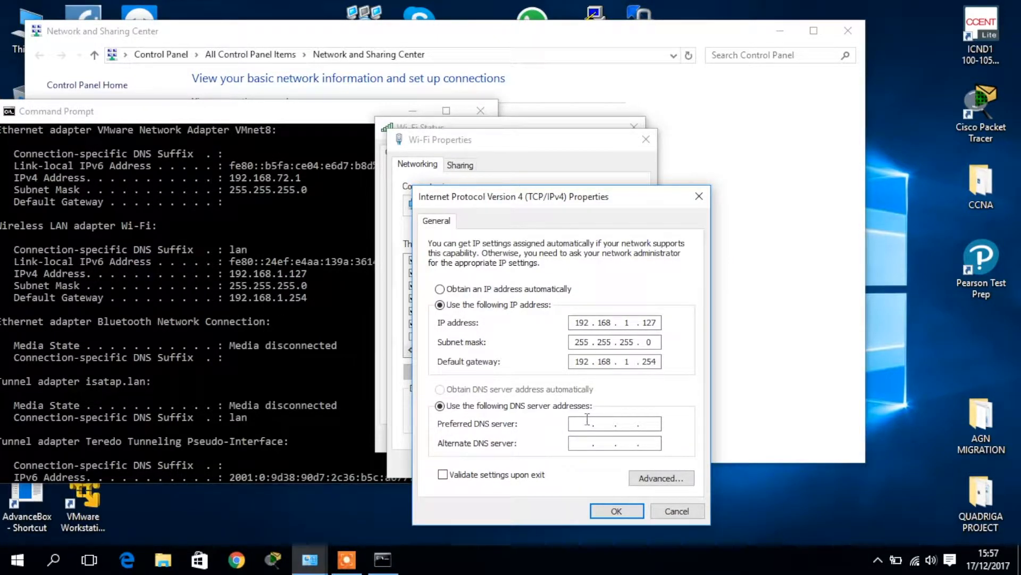
Run ipconfig /all and scroll to the Wi-Fi adapter section
left_click(315, 352)
scroll(314, 353, "down", 5)
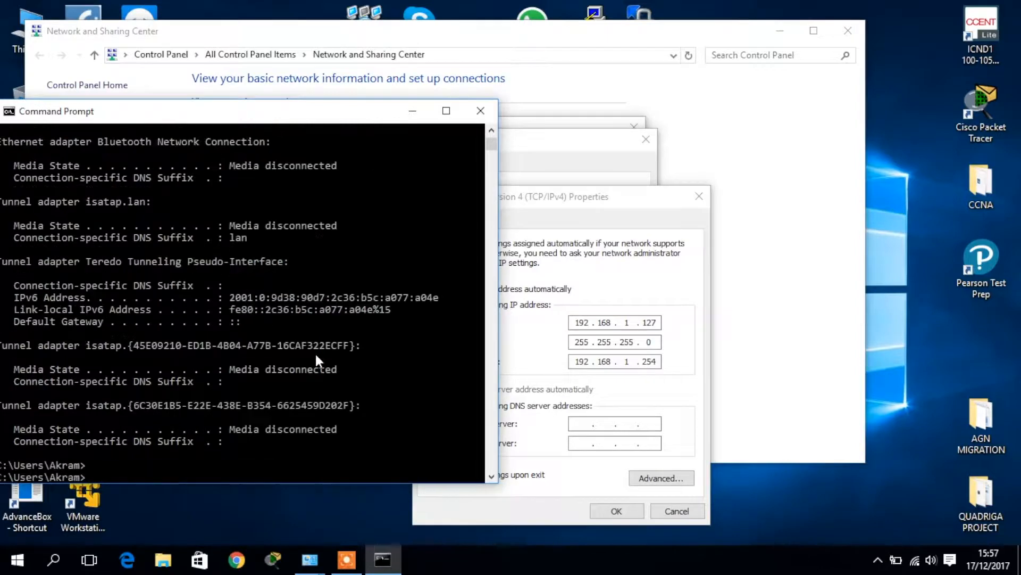
key("Return")
type("ipconfig a")
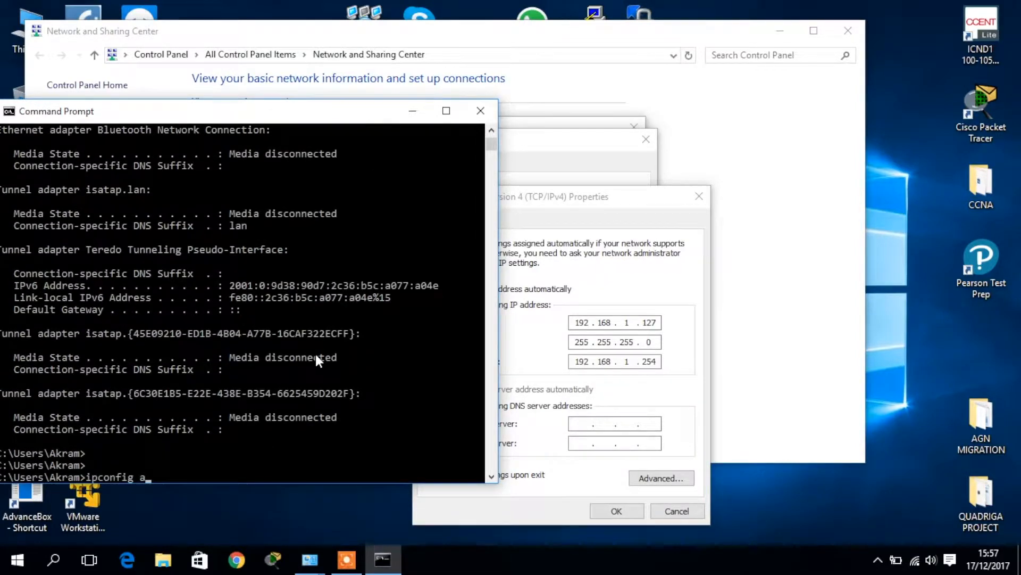
key("BackSpace")
type("/all")
key("Return")
scroll(285, 311, "up", 2)
scroll(286, 316, "up", 8)
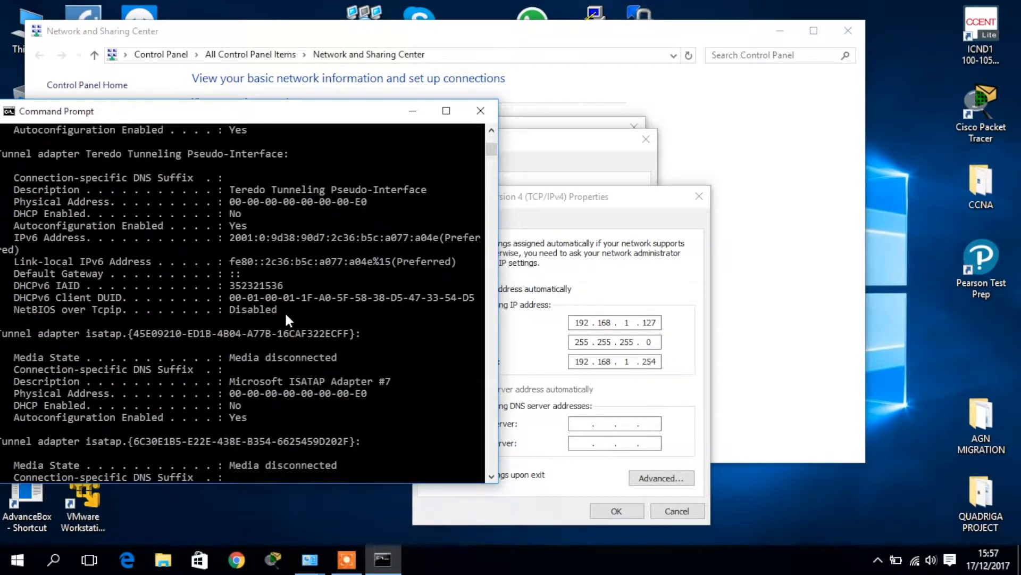
scroll(194, 272, "up", 5)
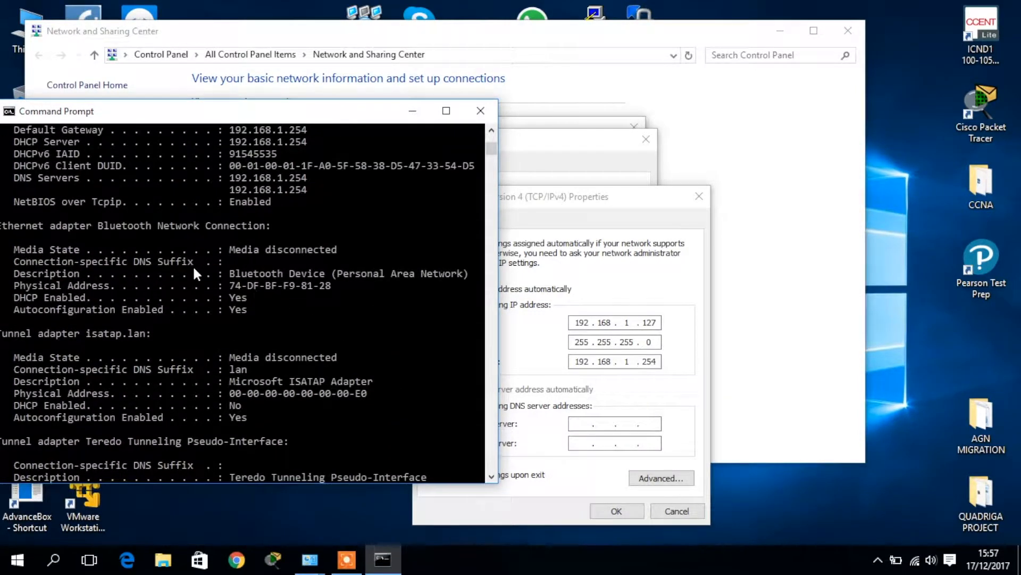
Highlight the Wi-Fi DNS server 192.168.1.254, then go to the IPv4 dialog's Preferred DNS server field
left_click(194, 273)
scroll(194, 273, "up", 1)
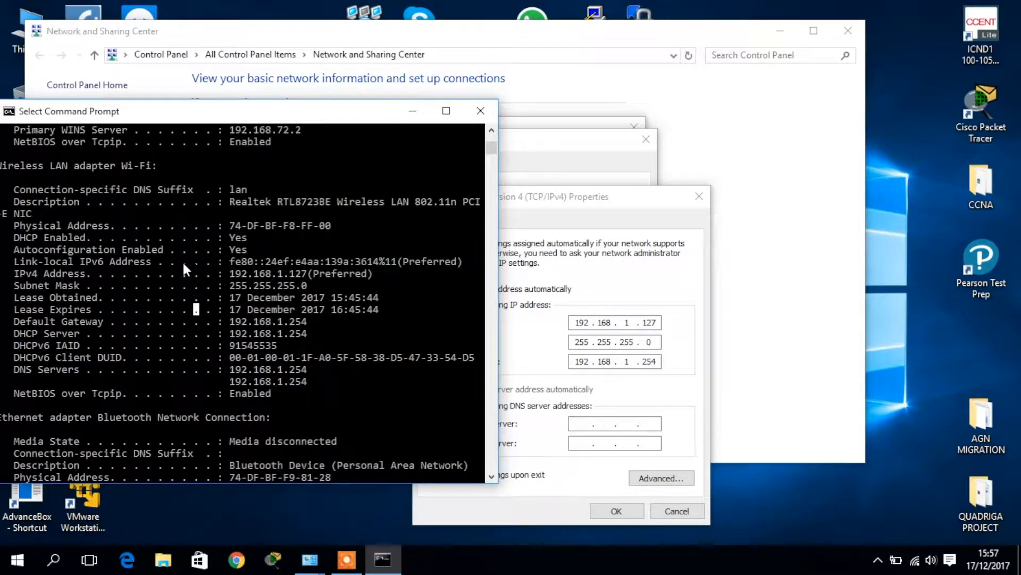
left_click_drag(62, 113, 72, 112)
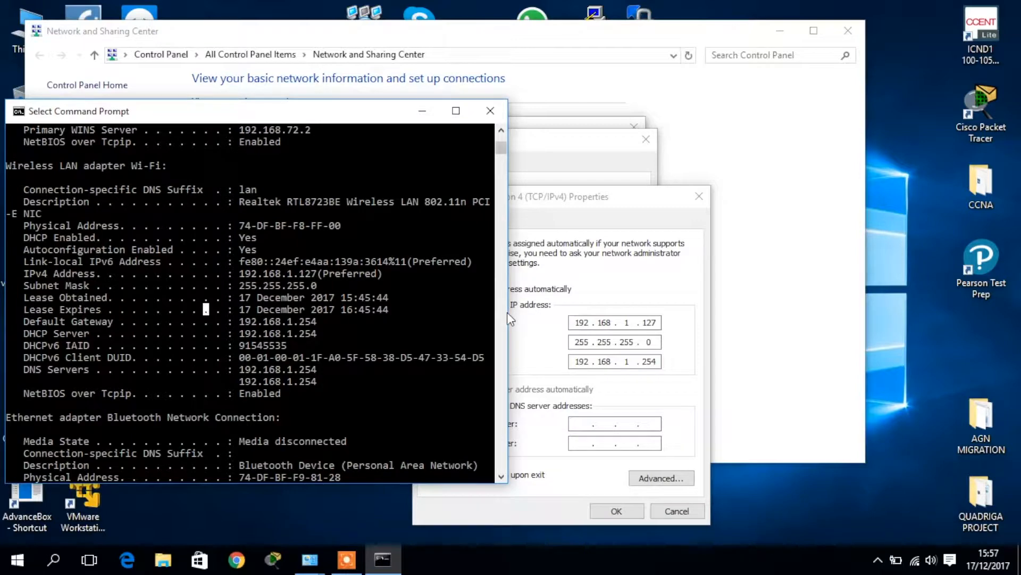
left_click_drag(510, 308, 522, 308)
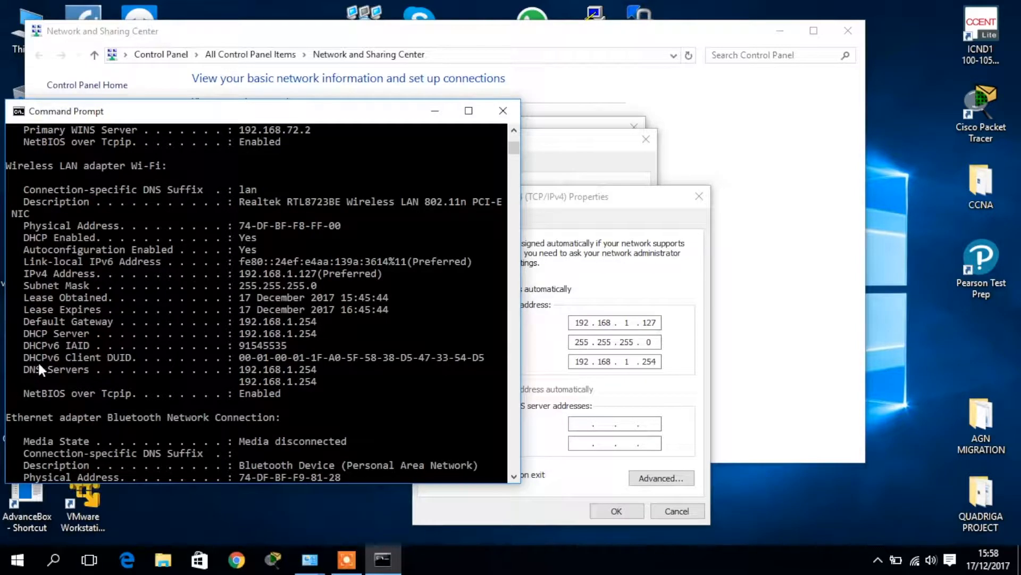
left_click_drag(237, 369, 340, 369)
left_click(342, 369)
left_click_drag(11, 368, 330, 368)
left_click(331, 368)
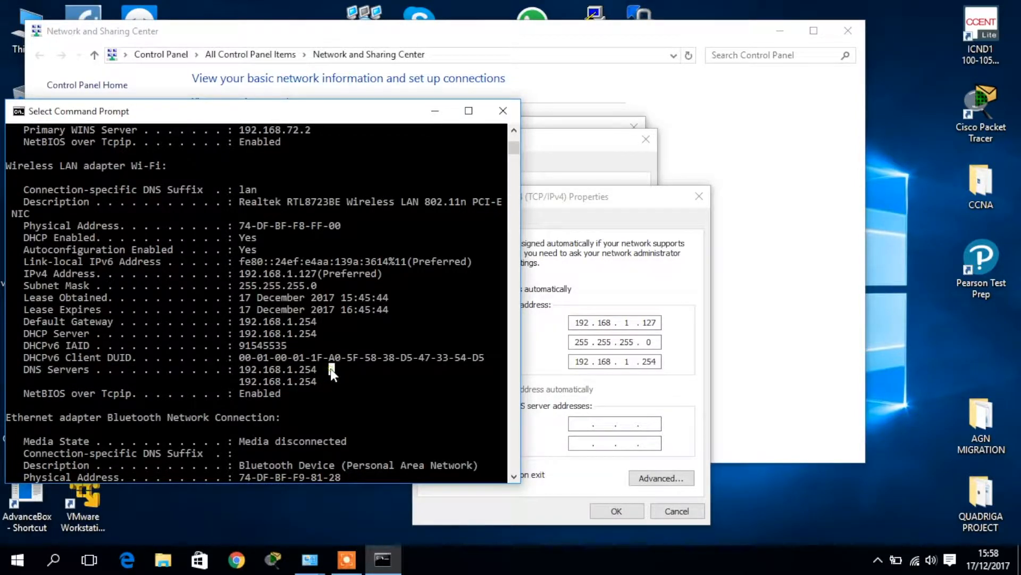
left_click(540, 396)
left_click(585, 423)
Set preferred DNS server 192.168.1.254, save, and close the Wi-Fi Properties and Status windows
type("192 . ")
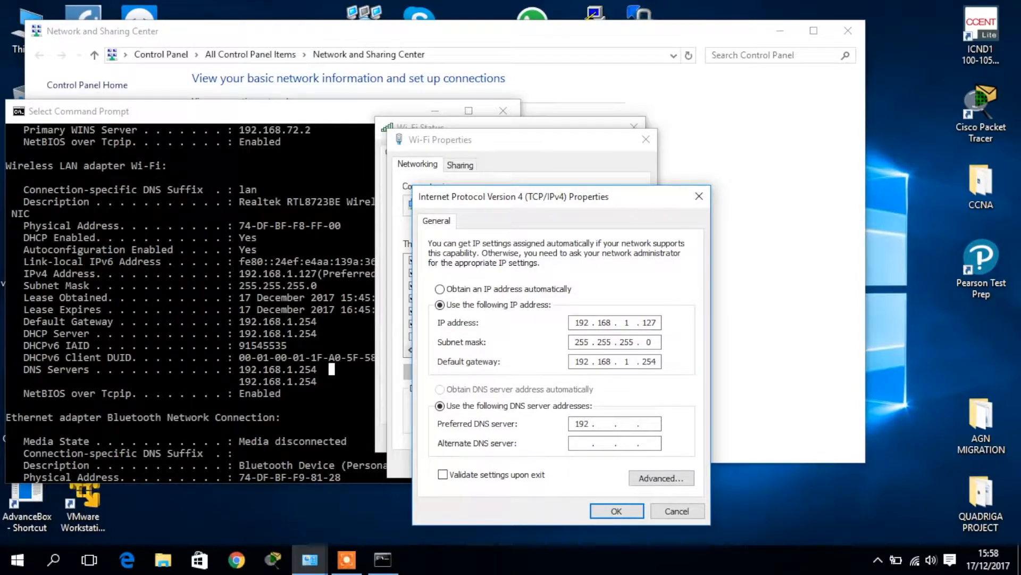
type("168 . 1 . 254")
left_click(613, 511)
left_click(570, 468)
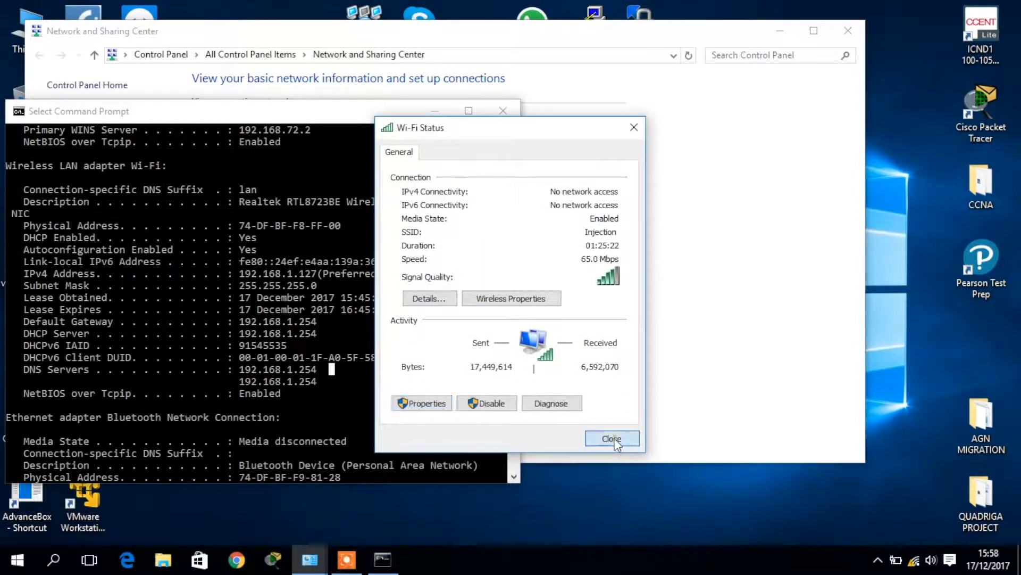
left_click(613, 439)
left_click(666, 400)
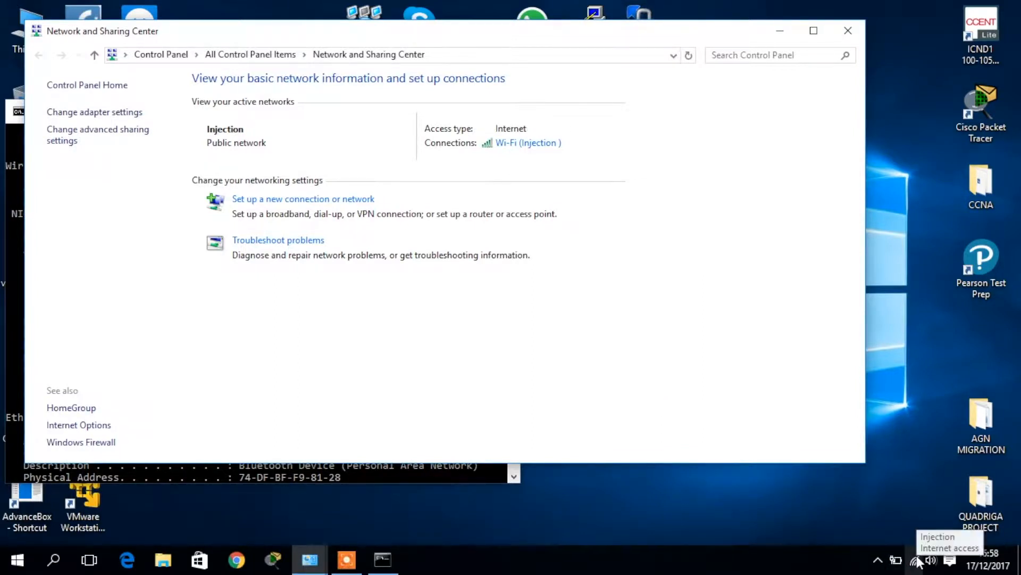
Close and reopen Network and Sharing Center from the network tray icon
left_click(911, 505)
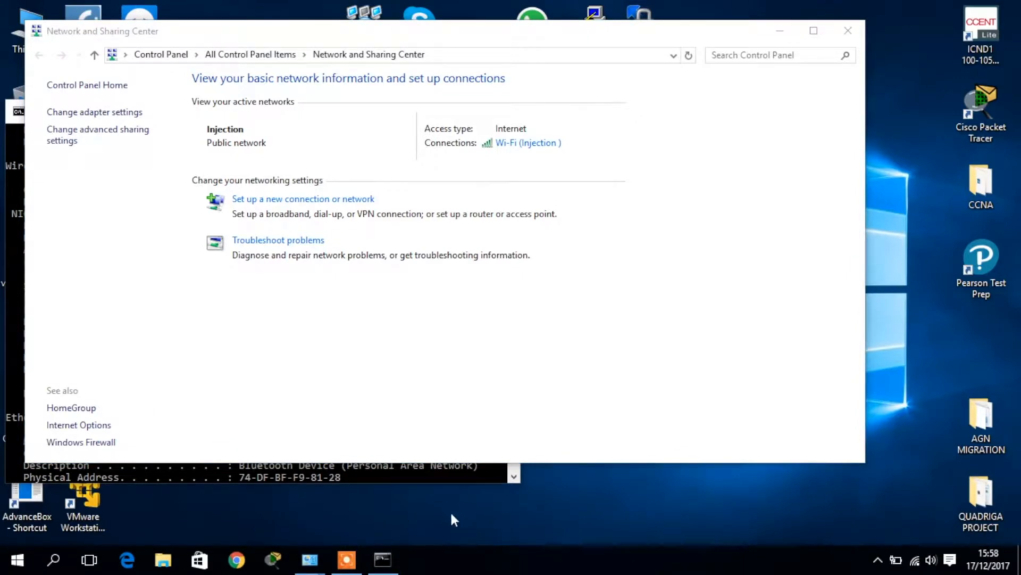
left_click(851, 30)
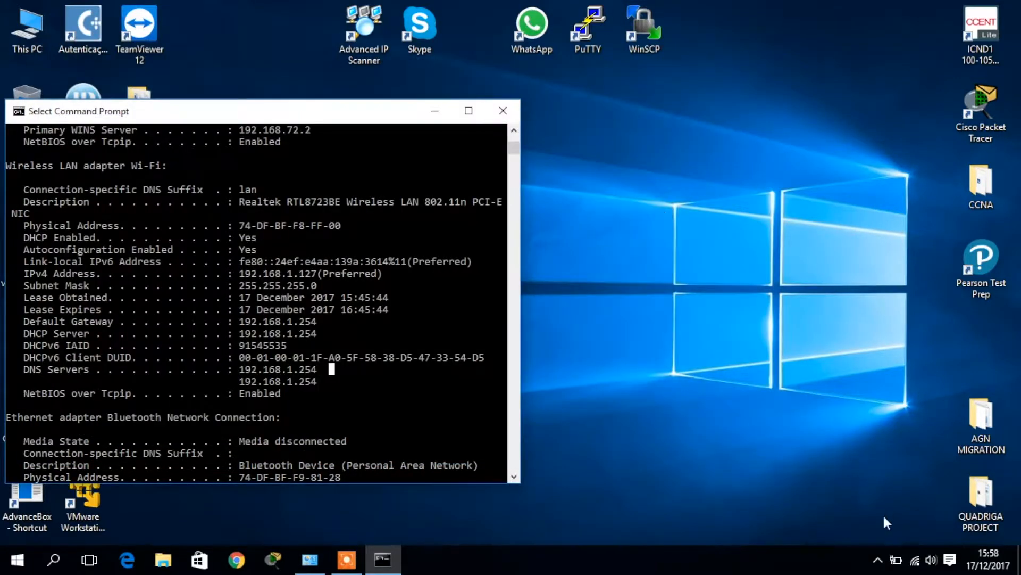
right_click(915, 559)
left_click(917, 548)
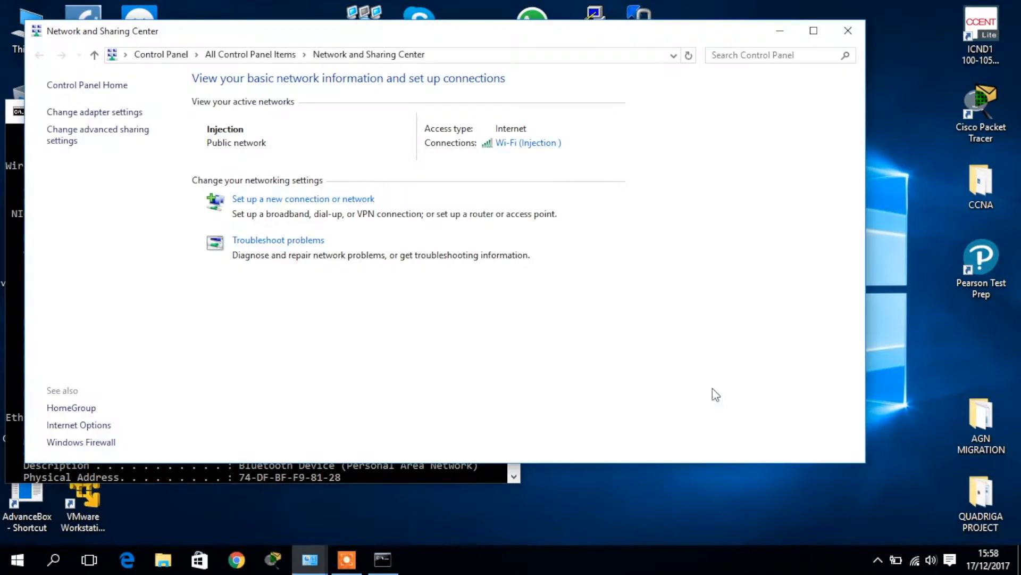
Check the Injection Wi-Fi IPv4 settings without changes, then close all network windows
left_click(527, 144)
left_click(449, 407)
left_click(513, 313)
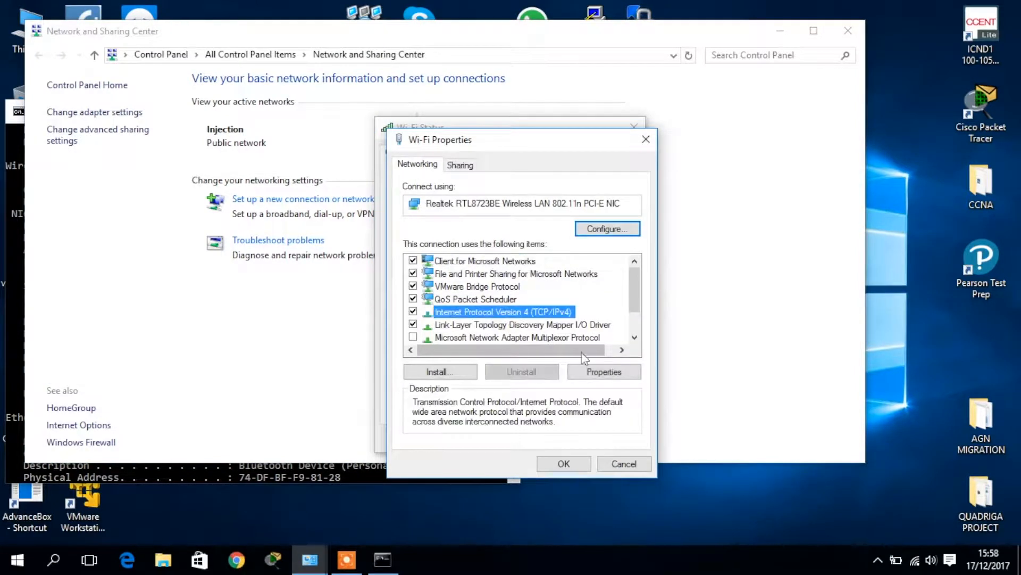
left_click(605, 372)
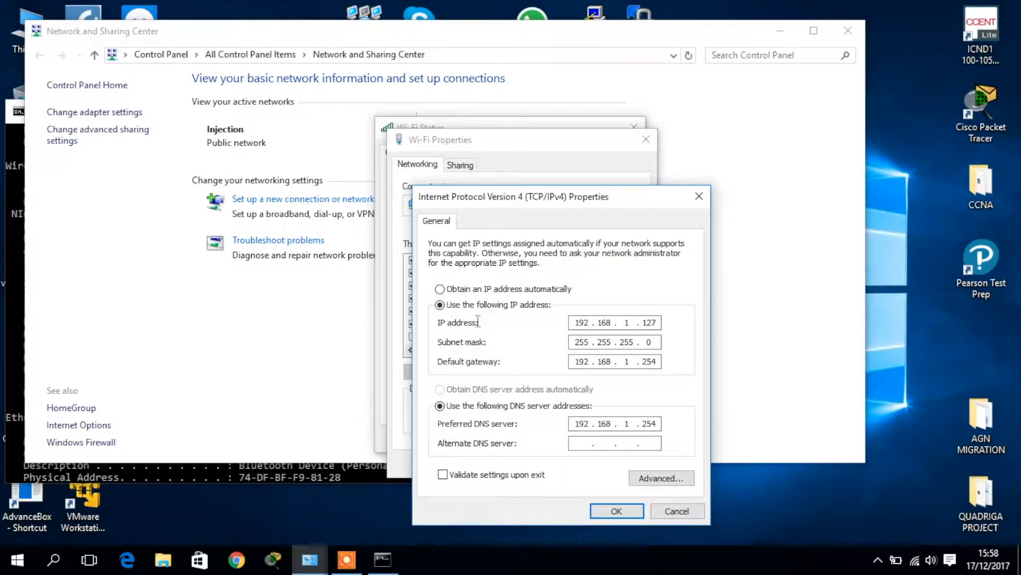
left_click(677, 510)
left_click(581, 462)
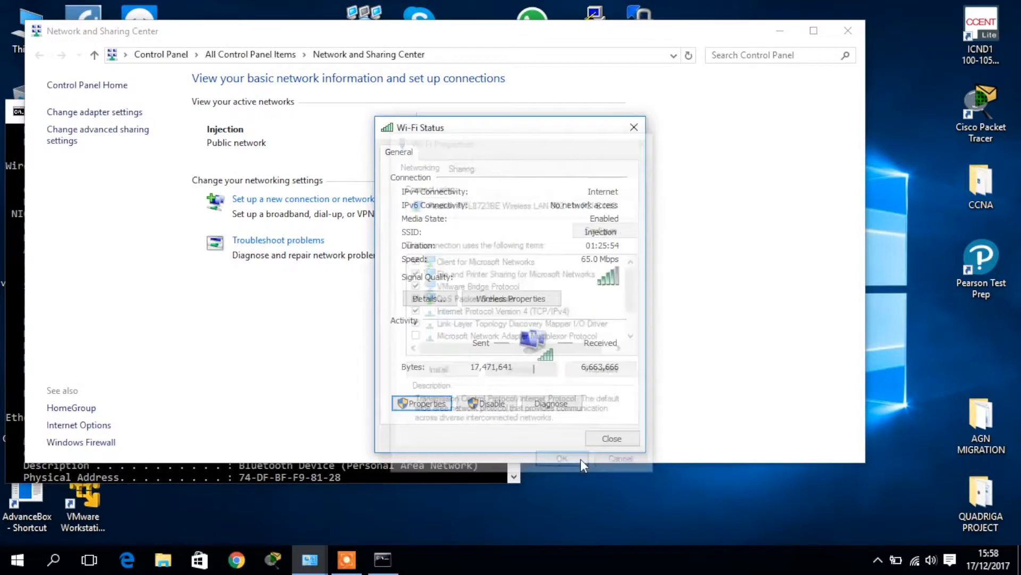
left_click(604, 440)
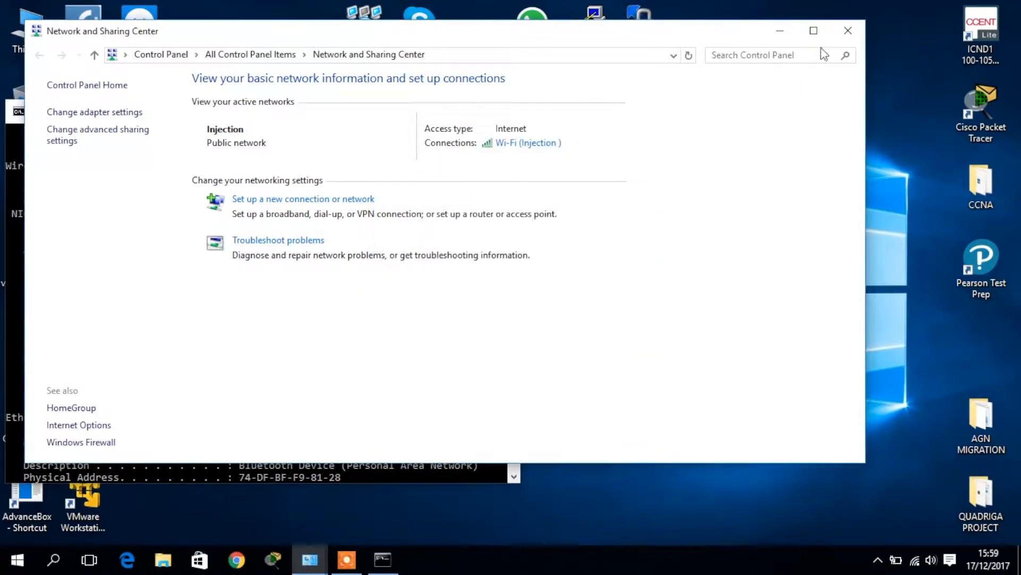
left_click(848, 30)
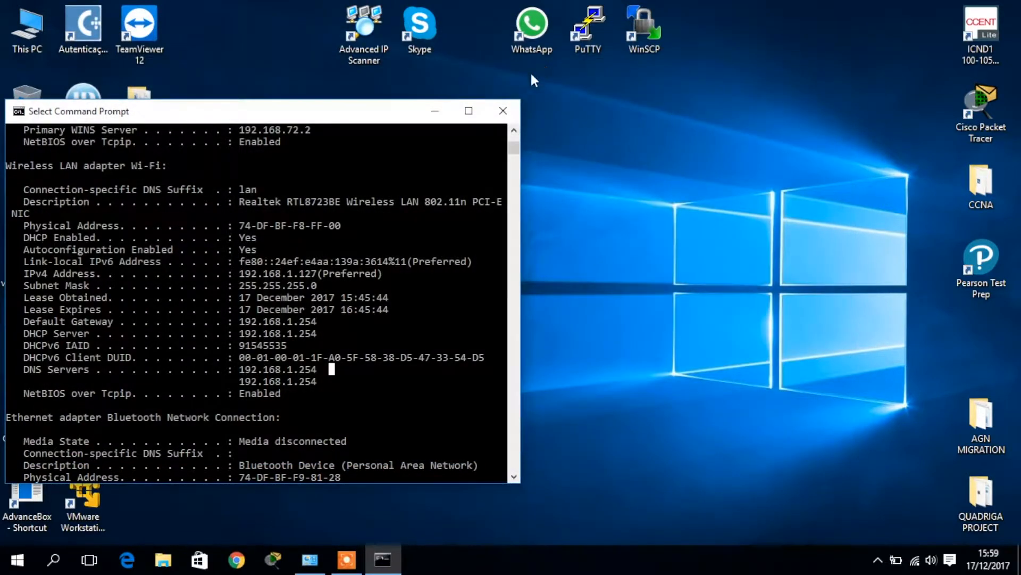
Close Command Prompt, refresh the desktop, and open This PC's system information
left_click(503, 109)
right_click(470, 149)
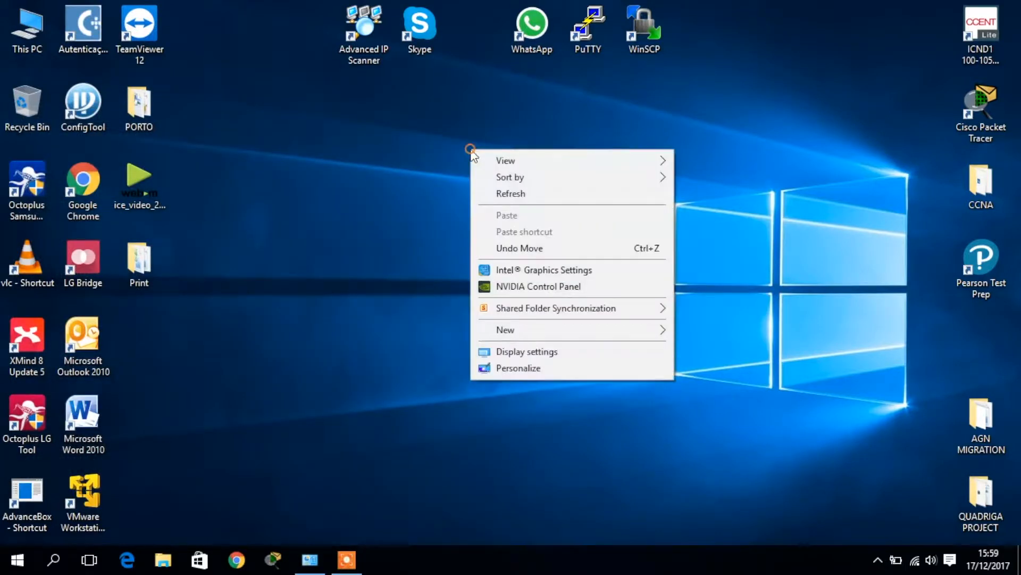
left_click(503, 193)
right_click(31, 38)
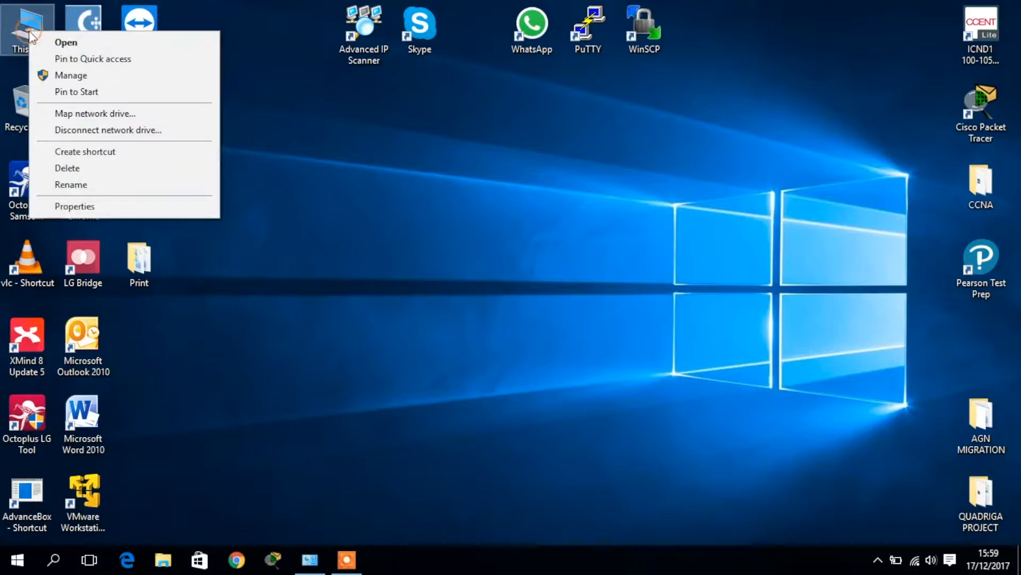
left_click(74, 207)
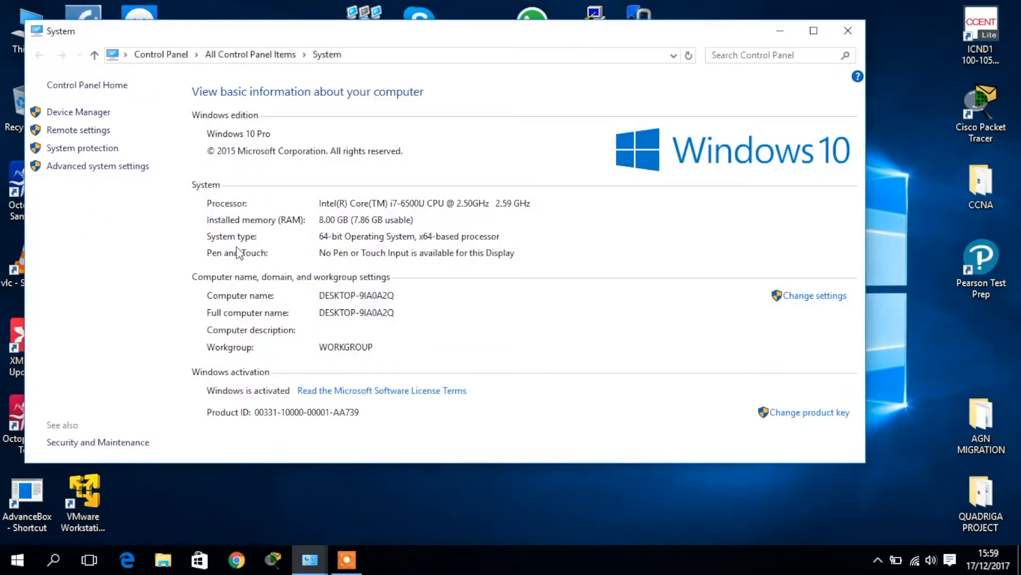
Allow remote connections to this computer without Network Level Authentication and apply
left_click(98, 133)
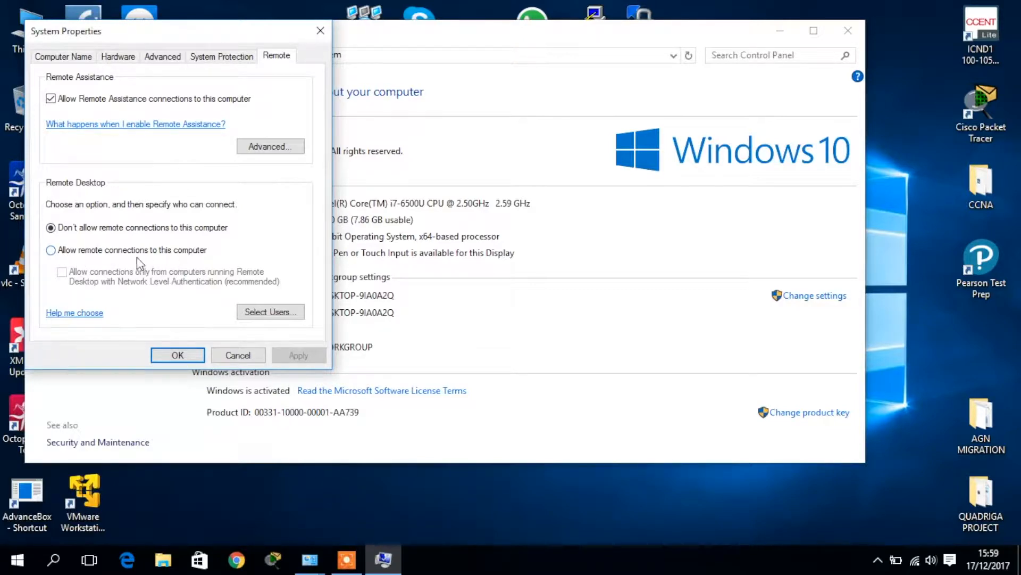
left_click(51, 250)
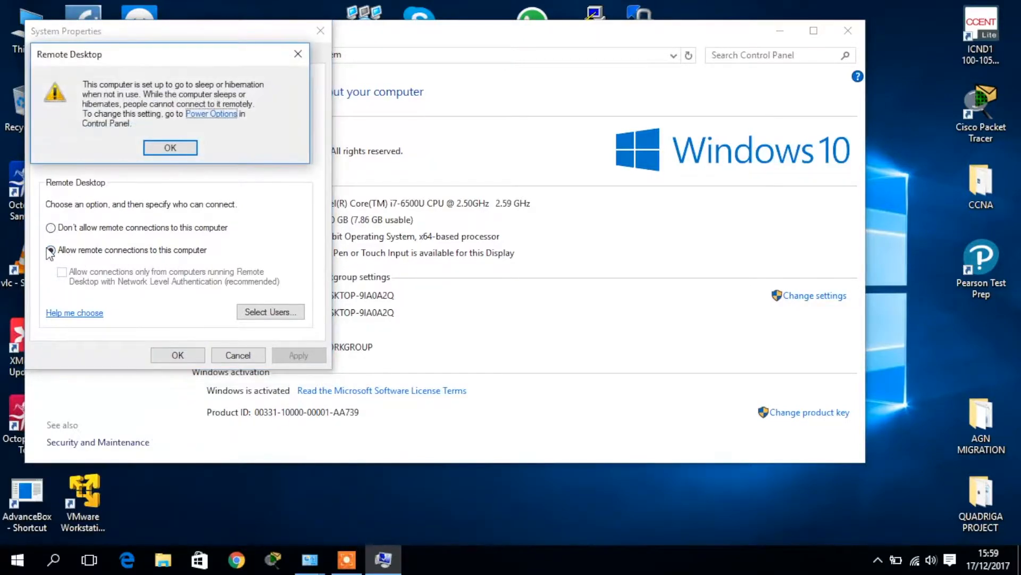
left_click(183, 148)
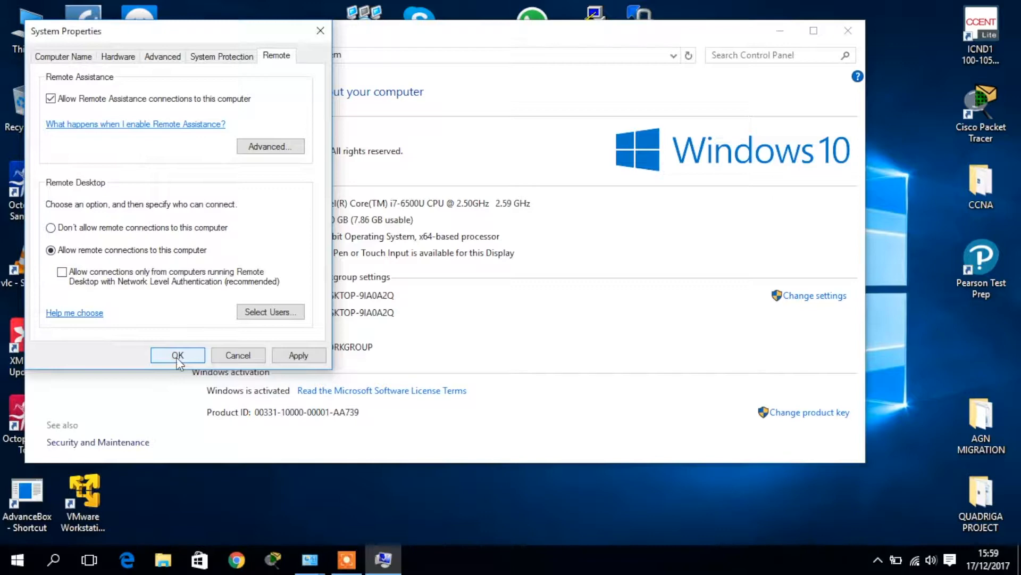
left_click(291, 356)
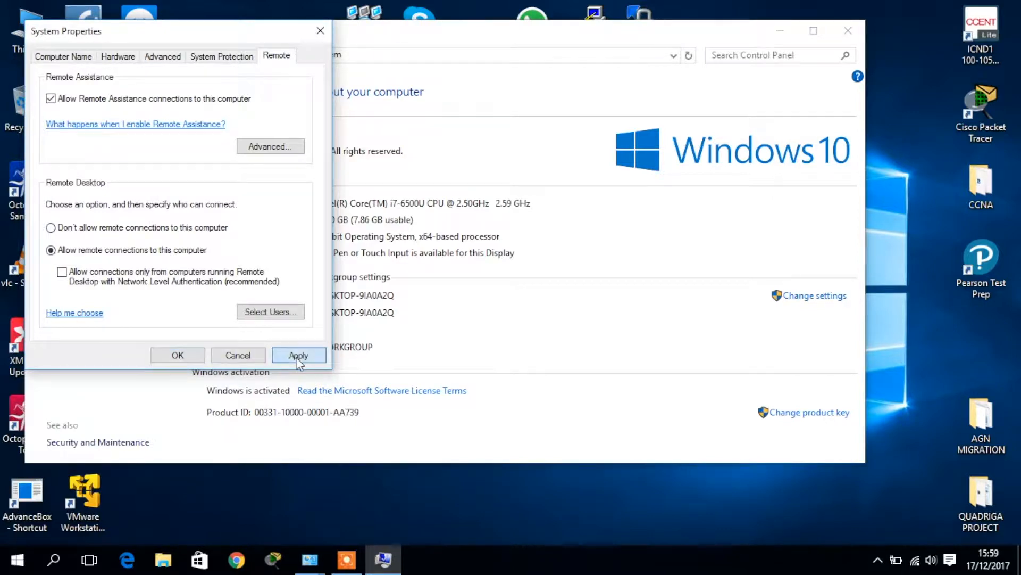
left_click(183, 359)
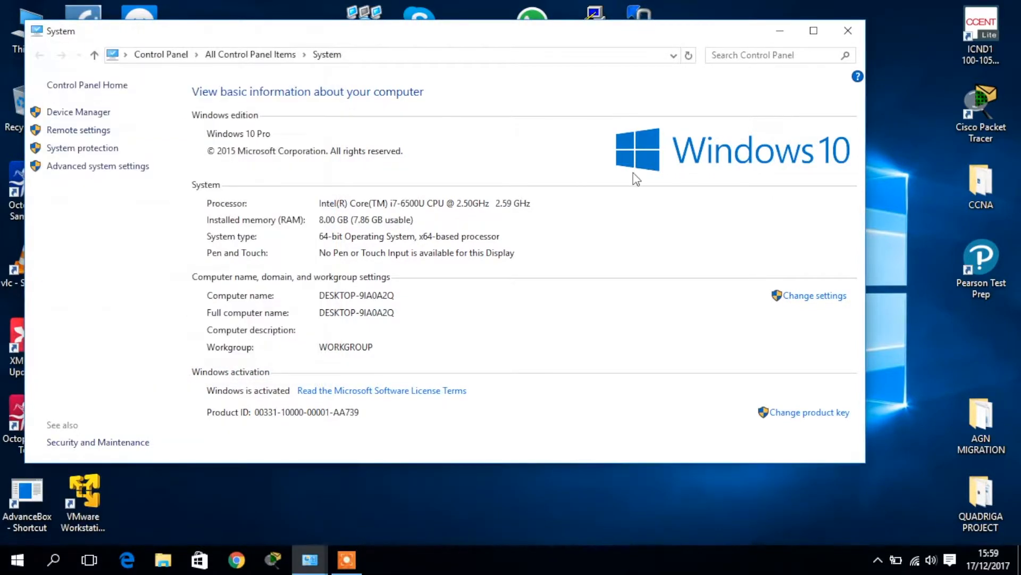
Close the System window and bring Chrome on the Mac to the front
left_click(851, 30)
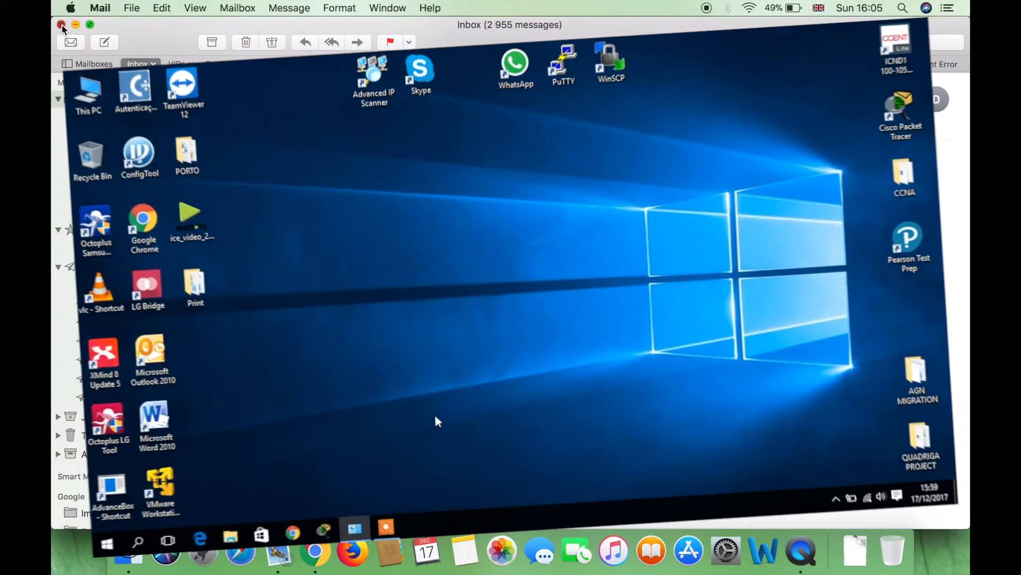
left_click(62, 25)
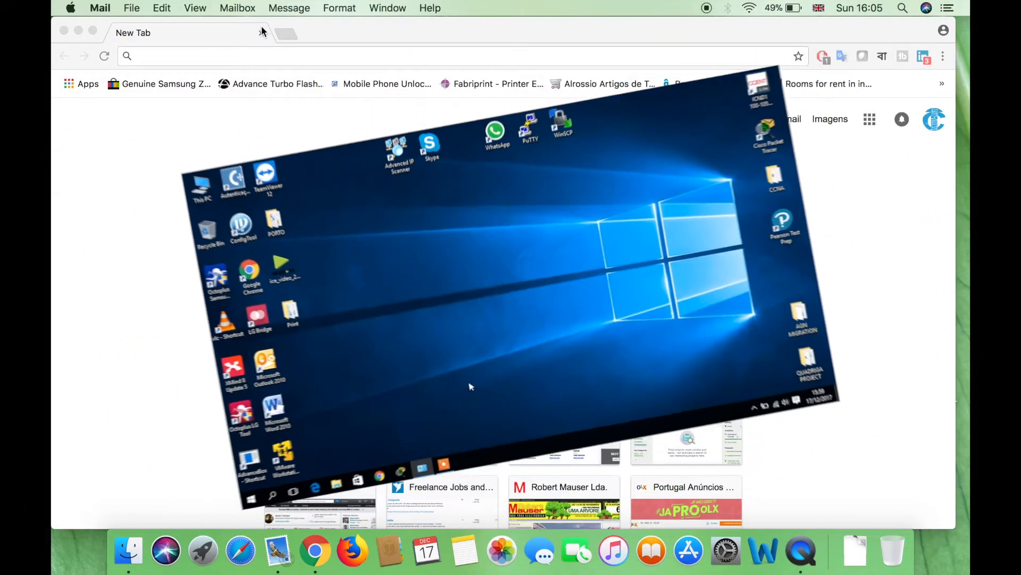
Close the empty Chrome window and tidy up the desktop icons
left_click(261, 27)
key("super+w")
right_click(280, 205)
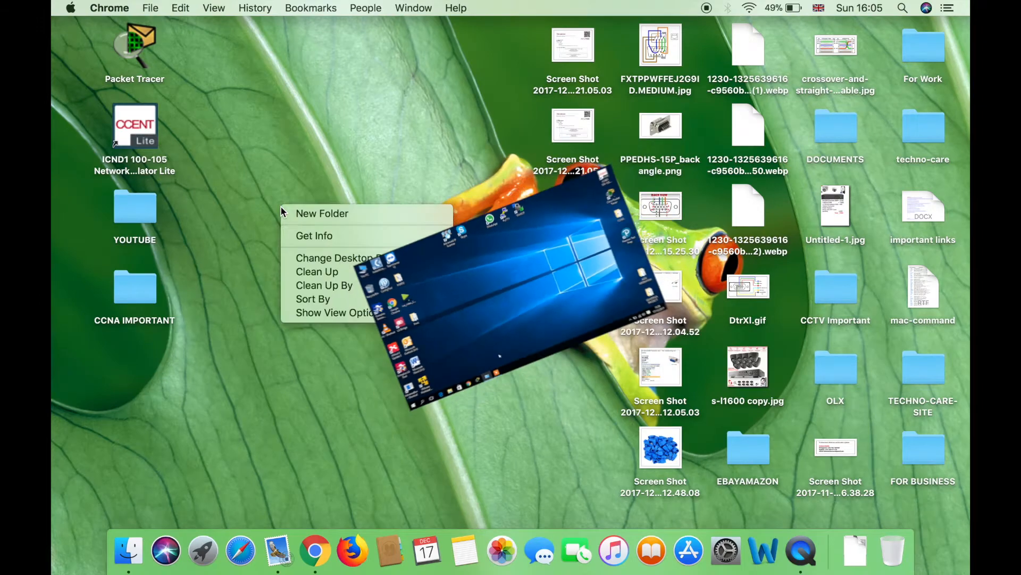
left_click(308, 268)
In a new Chrome window, search Google for 'remote desktop connection mac' and open the Microsoft Remote Desktop 8.0 App Store listing
left_click(315, 553)
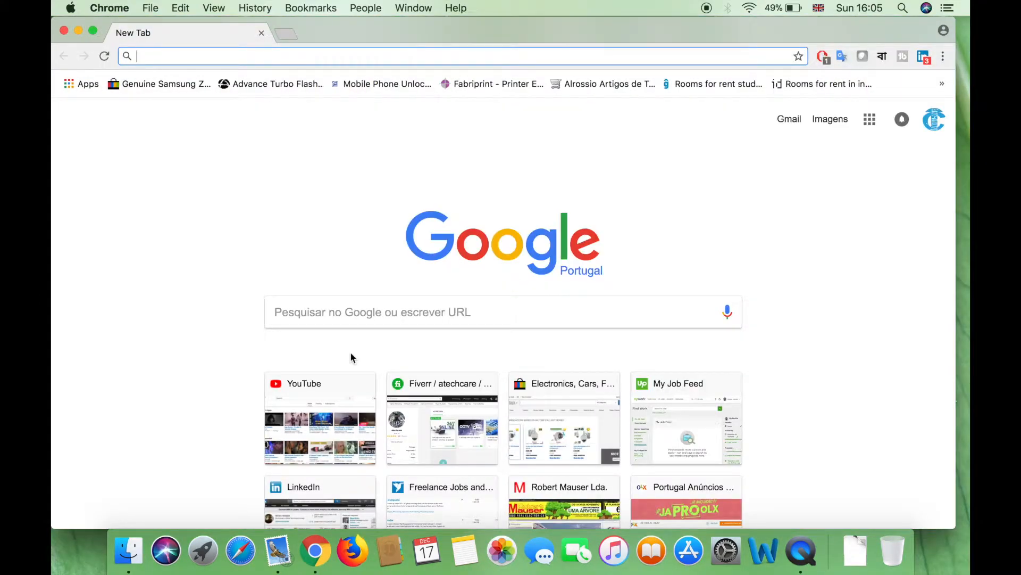
type("mic")
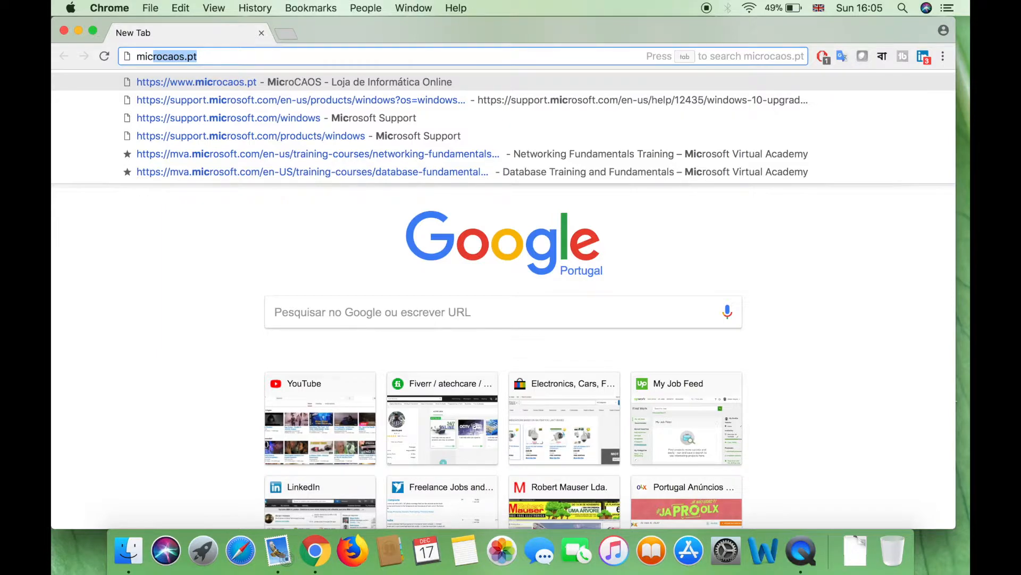
type("o")
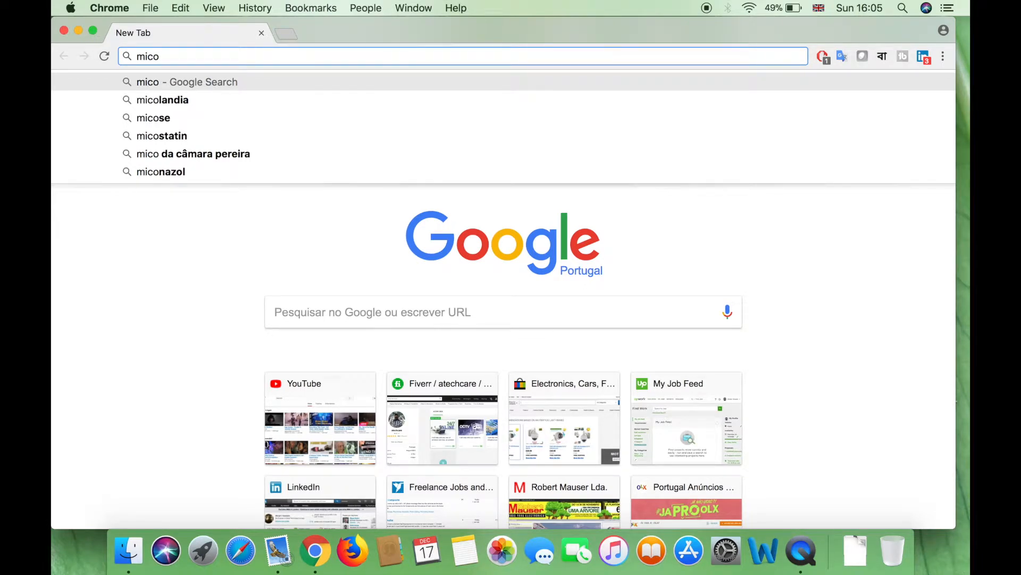
key("BackSpace")
type("roso")
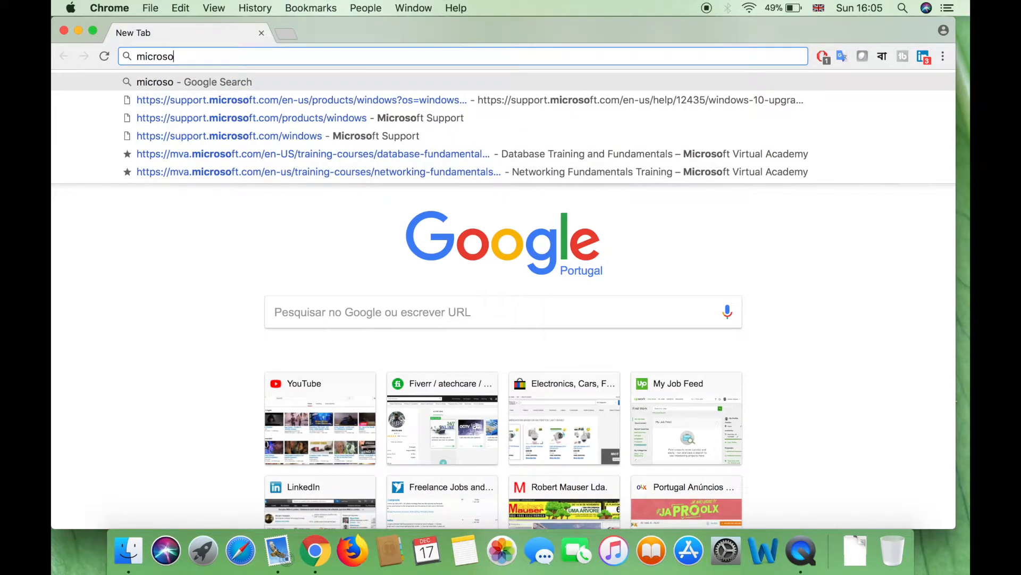
key("BackSpace")
key("BackSpace")
key("BackSpace")
key("BackSpace")
key("BackSpace")
key("BackSpace")
key("BackSpace")
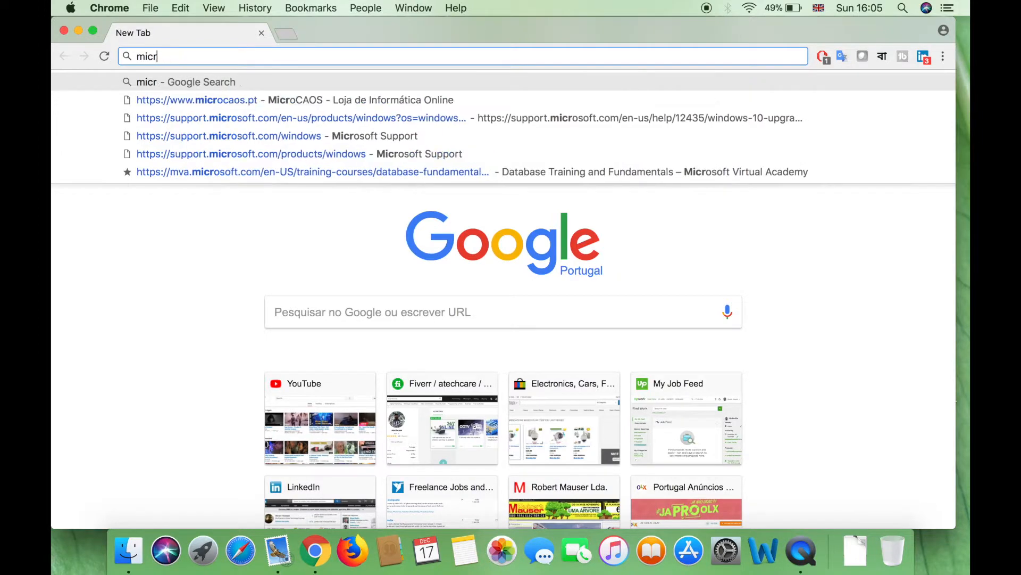
type("remote")
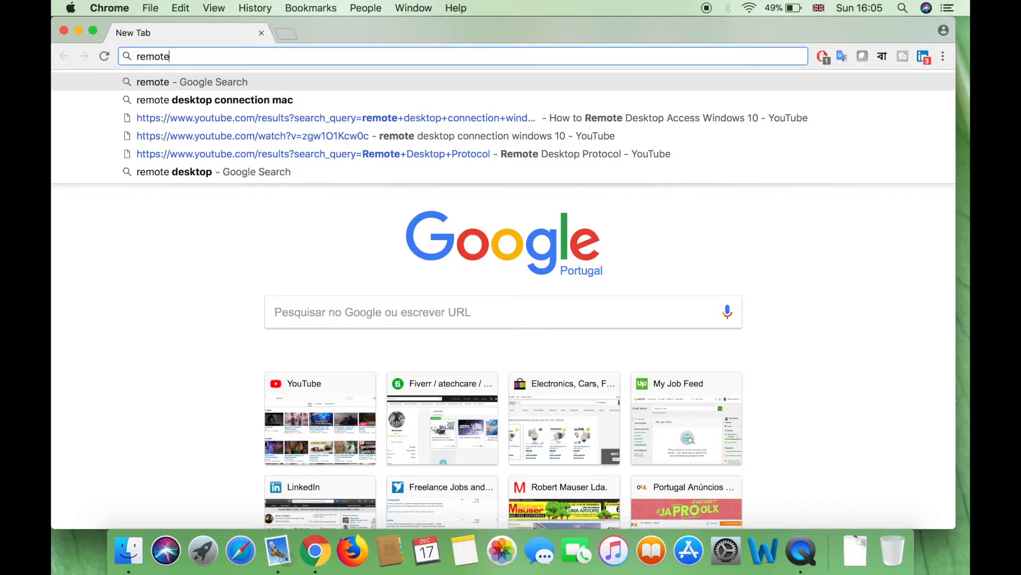
key("Down")
key("Return")
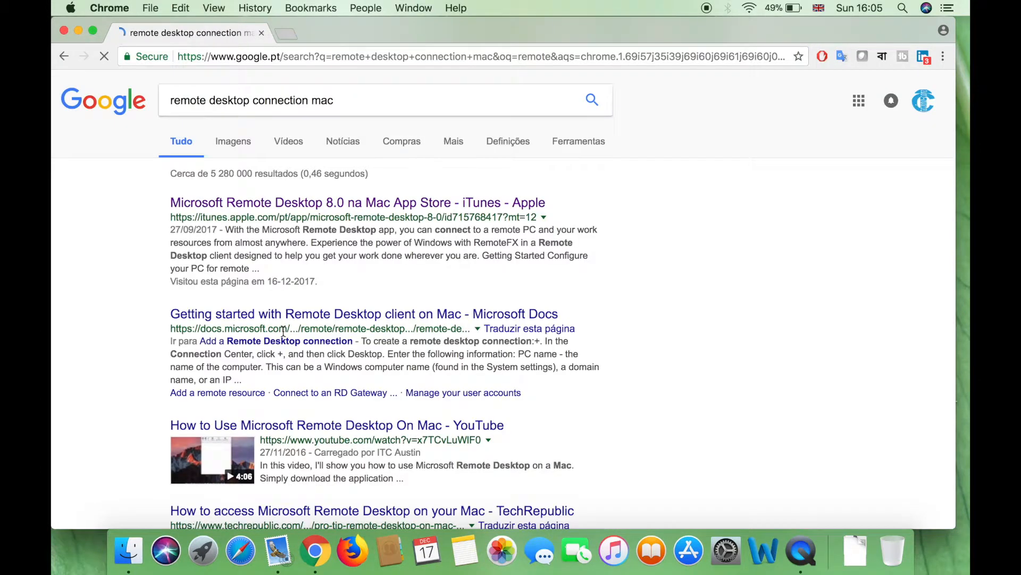
left_click(237, 212)
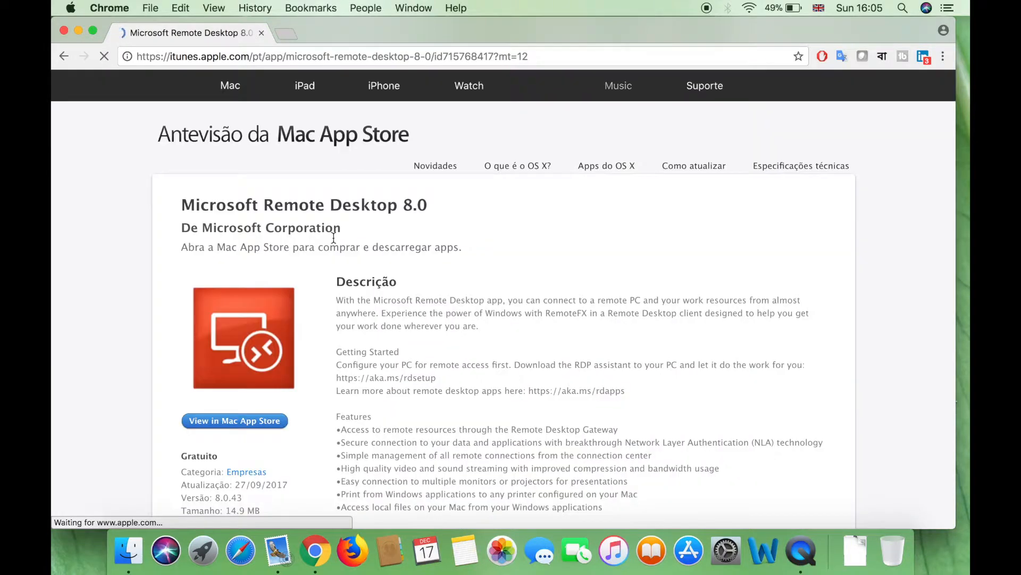
Review the Microsoft Remote Desktop 8.0 App Store page, highlighting its title and publisher
scroll(298, 228, "down", 5)
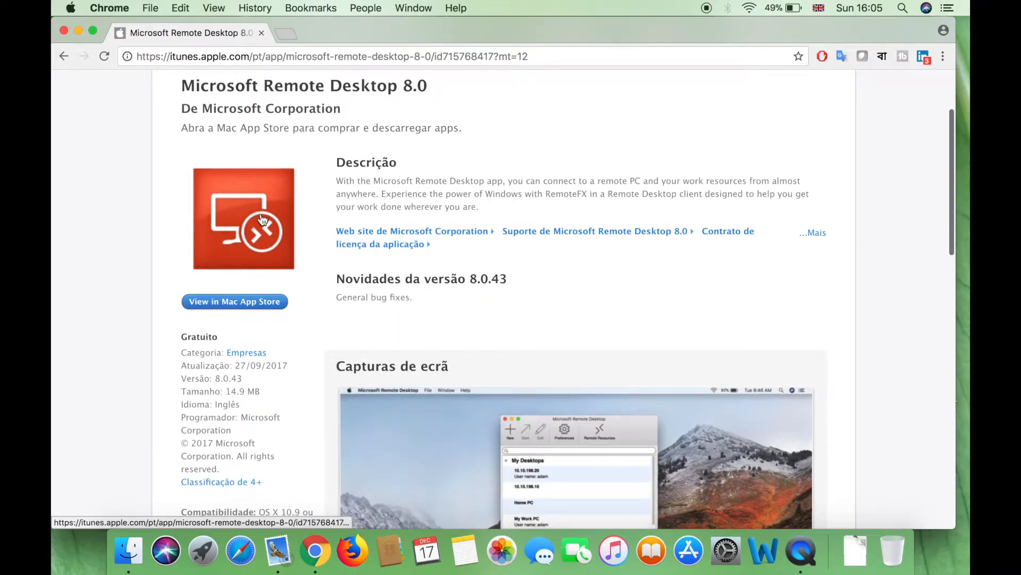
scroll(322, 212, "up", 2)
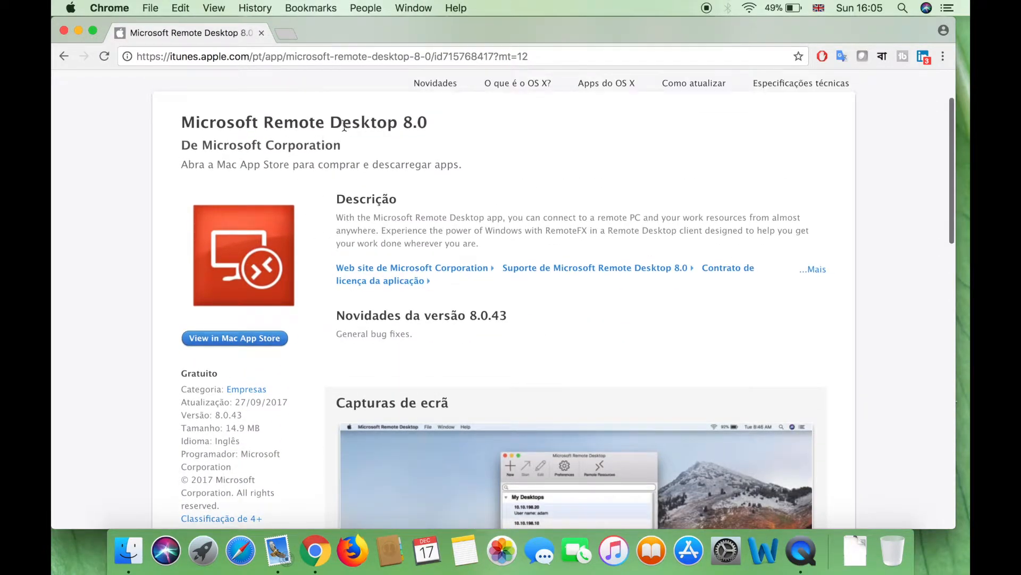
left_click_drag(345, 126, 452, 123)
left_click(283, 128)
Launch Microsoft Remote Desktop from the second page of Launchpad
left_click(212, 547)
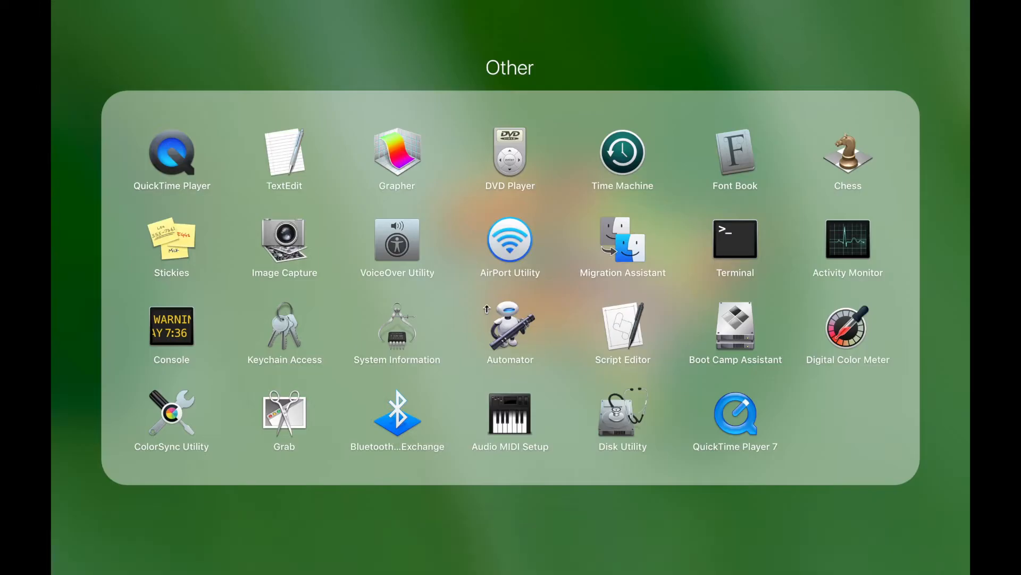
left_click(456, 513)
scroll(323, 372, "right", 3)
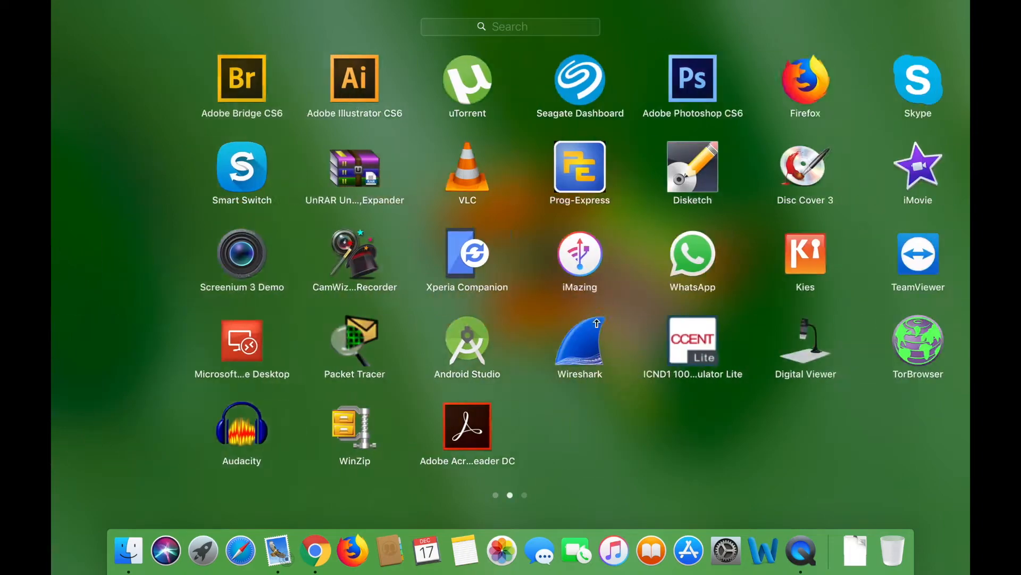
left_click(206, 377)
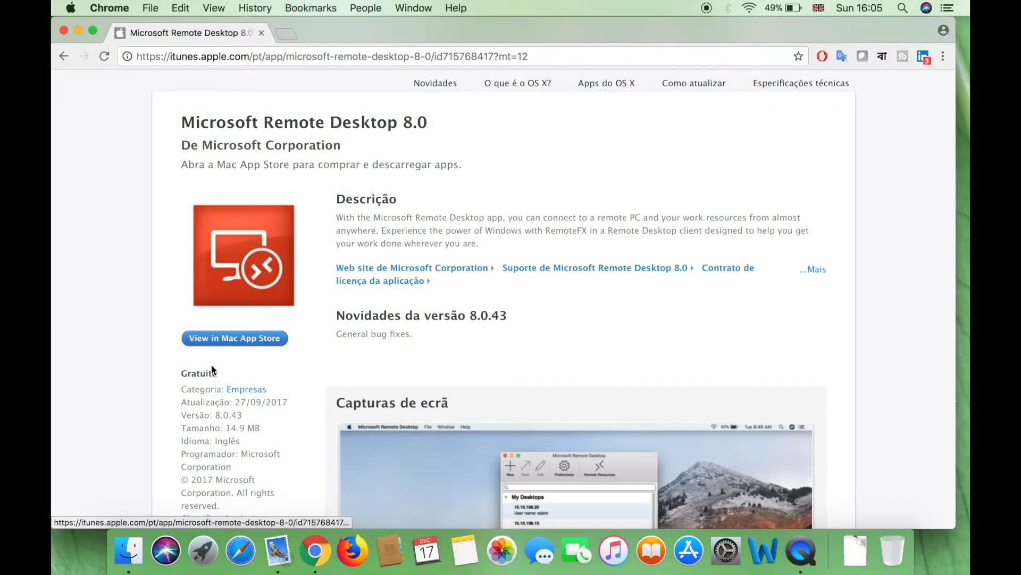
left_click(207, 549)
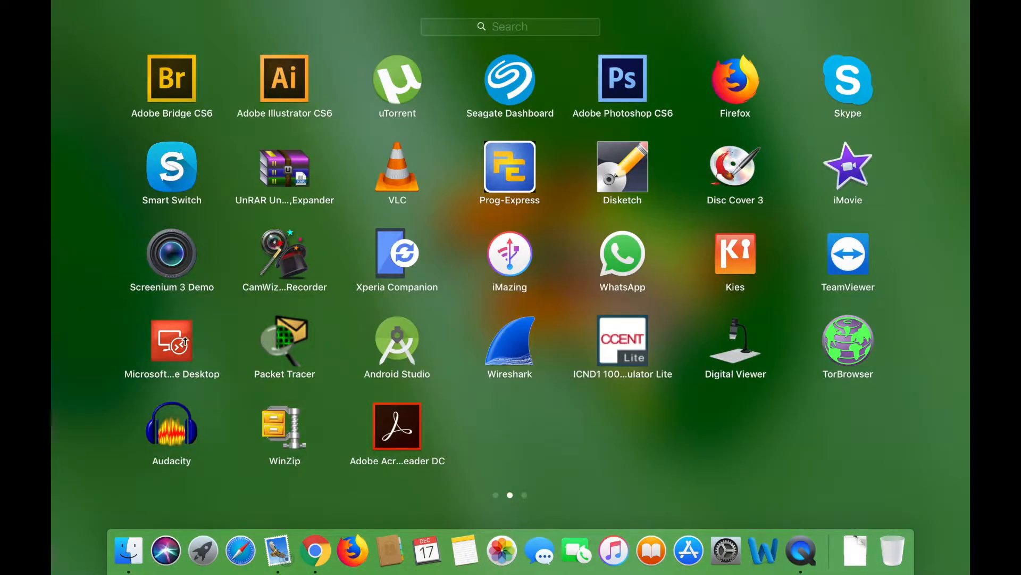
left_click(185, 345)
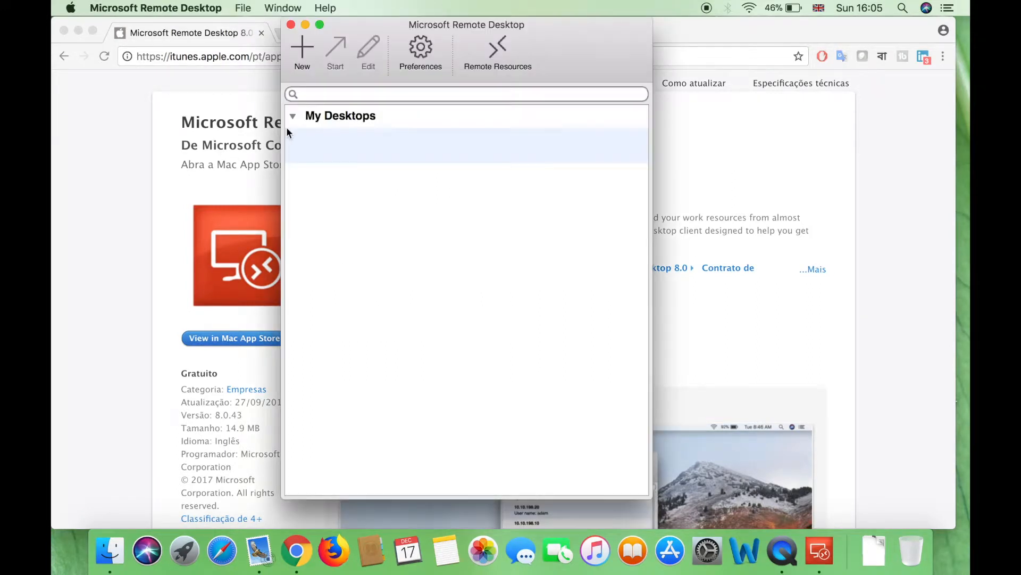
Create a new remote desktop named 'Test' with PC name 192.168.1.127
left_click_drag(352, 24, 388, 24)
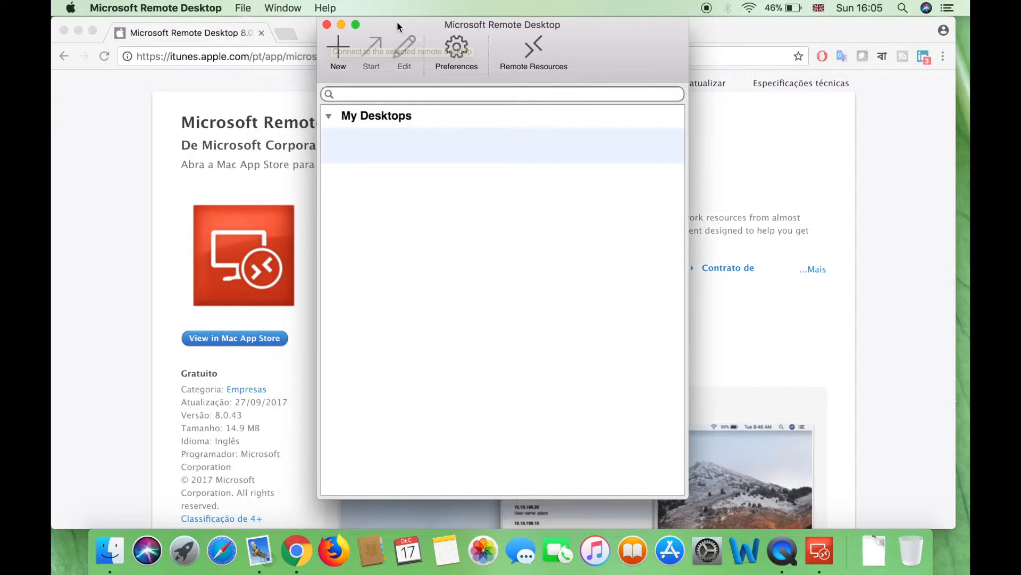
left_click(341, 52)
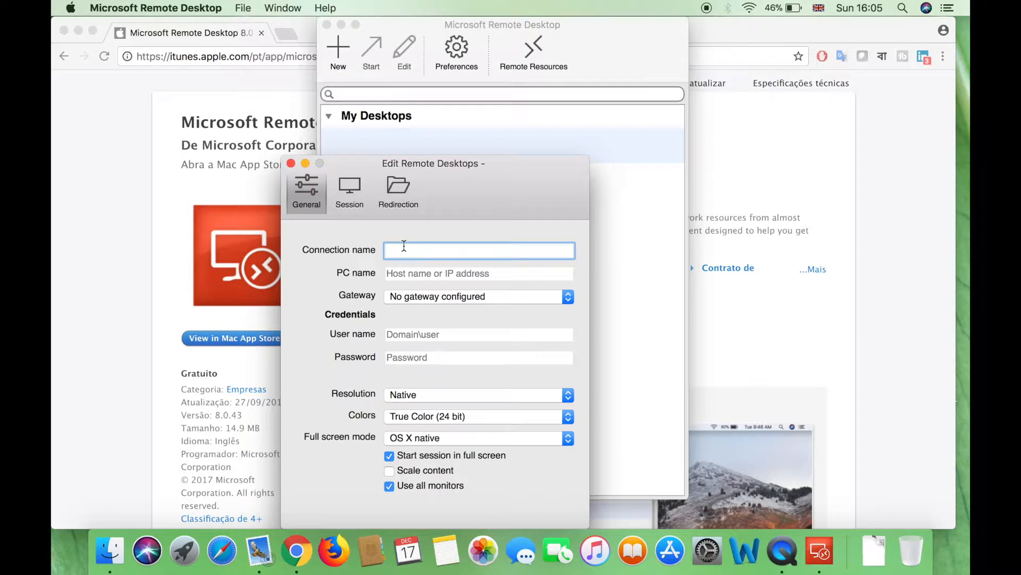
type("Test")
left_click(496, 276)
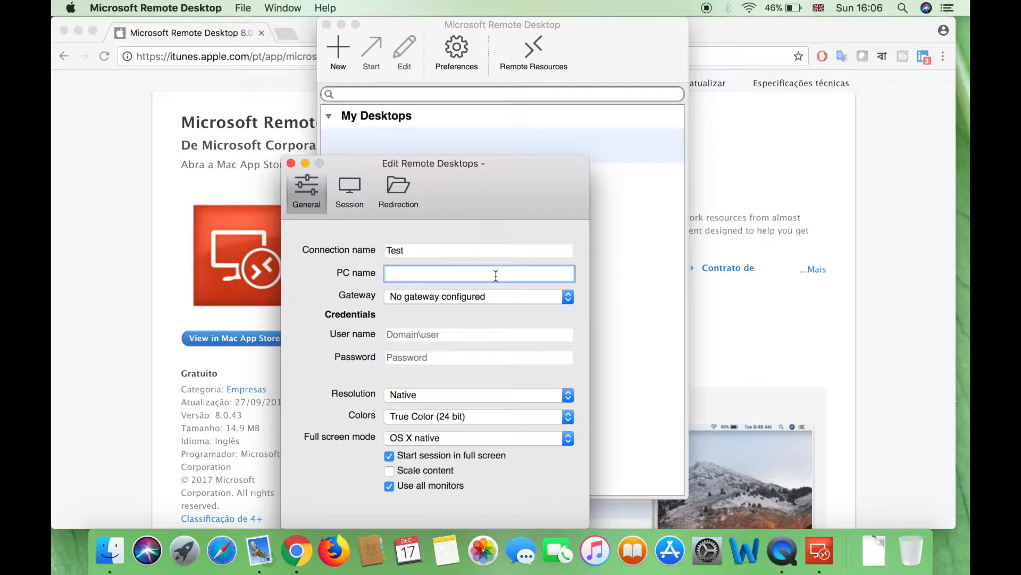
type("192.168.1.127")
Leave the user name and password fields empty and save the Test connection
left_click(399, 336)
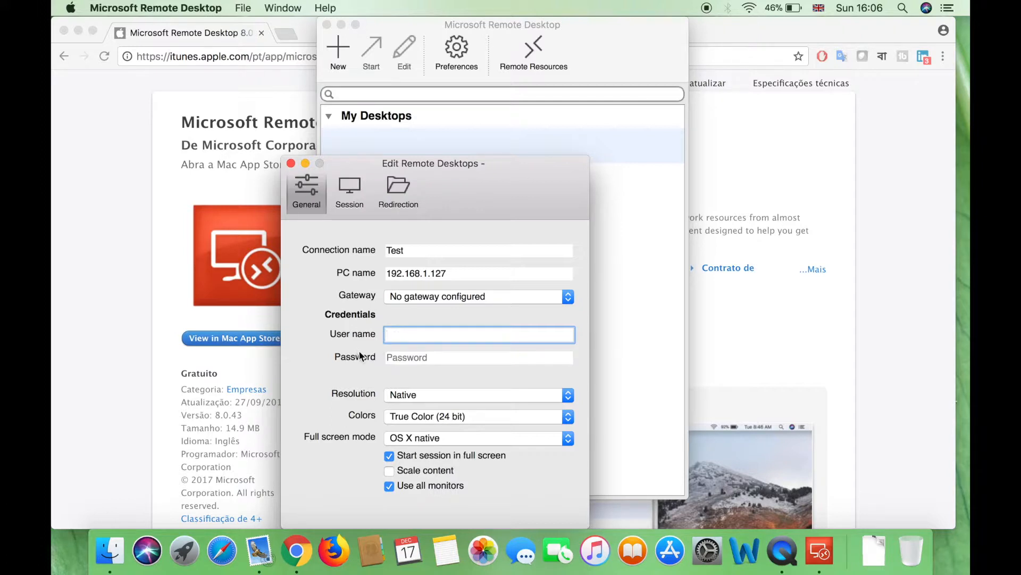
left_click(390, 351)
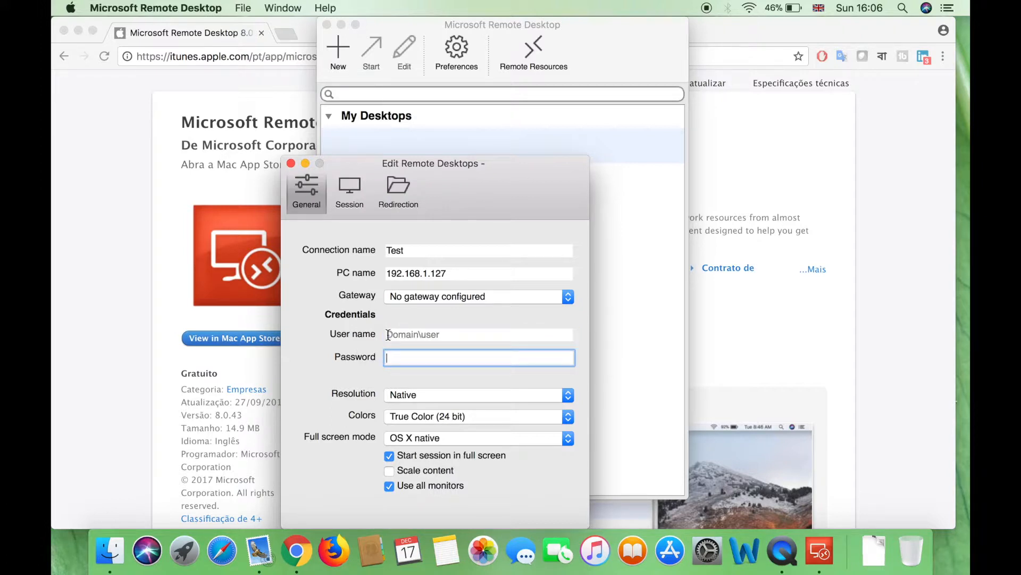
key("shift+Tab")
key("Tab")
left_click(291, 163)
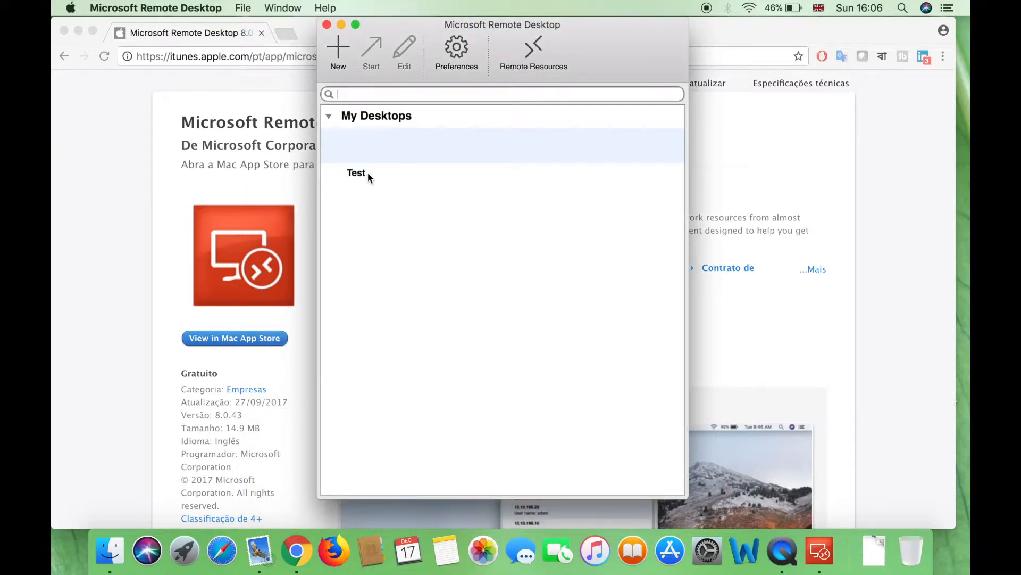
Connect to the Test desktop, accept the unverified certificate, and start entering the Windows password
left_click(366, 177)
double_click(367, 177)
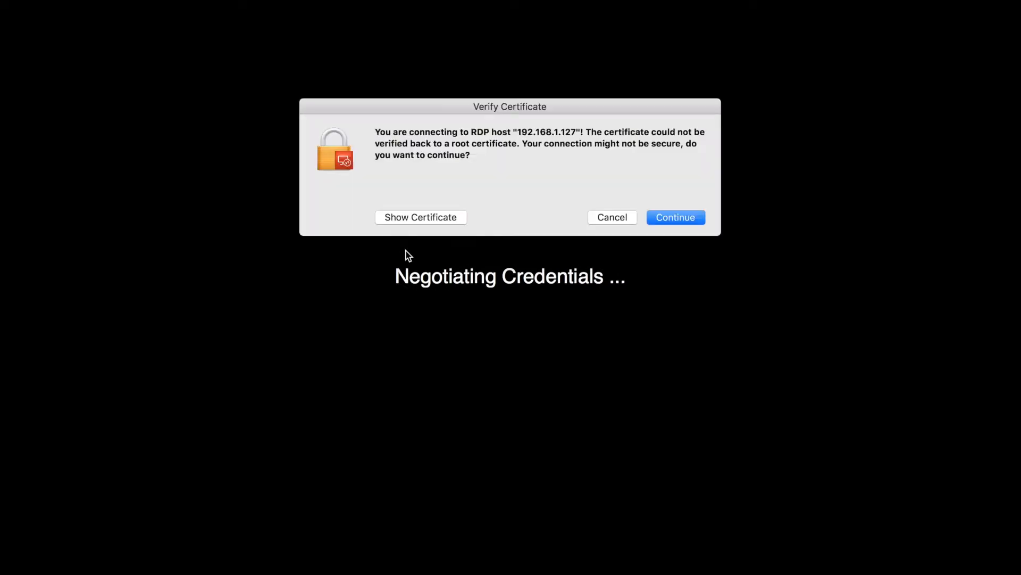
left_click(699, 214)
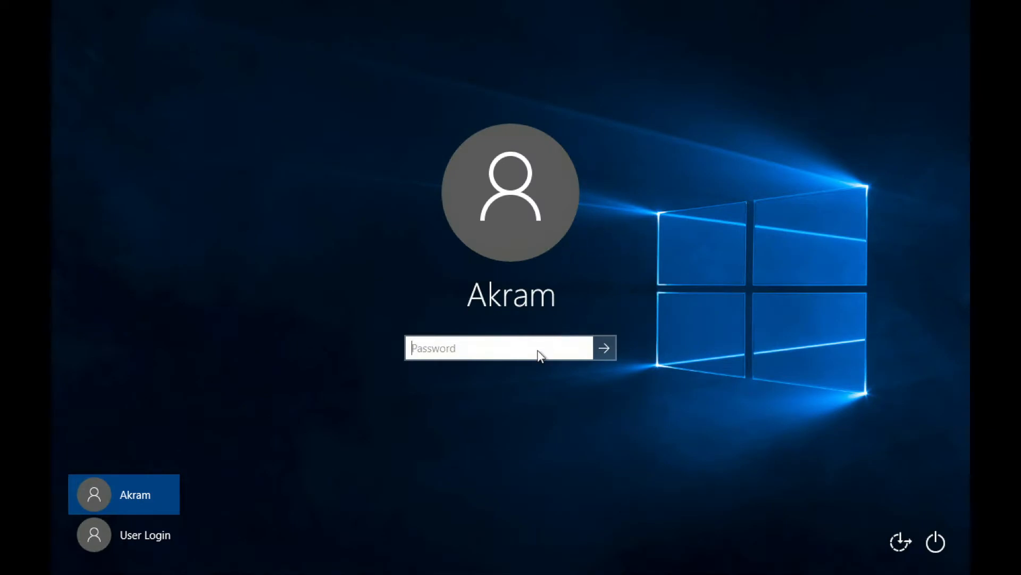
type("******")
key("BackSpace")
key("BackSpace")
key("BackSpace")
key("BackSpace")
key("BackSpace")
key("BackSpace")
Sign in to the remote Windows 10 PC with the password and refresh its desktop
type("******")
key("Return")
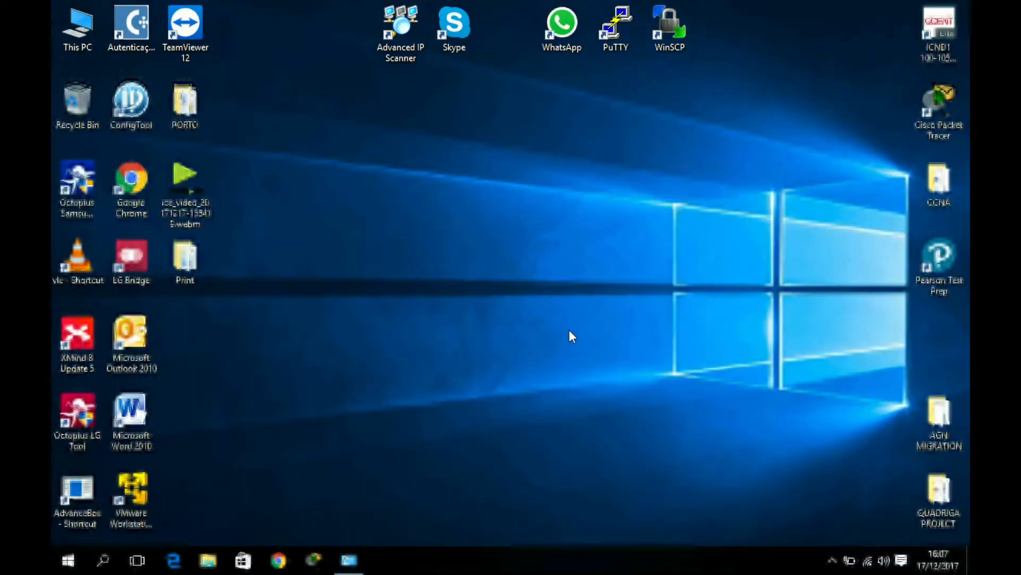
right_click(453, 260)
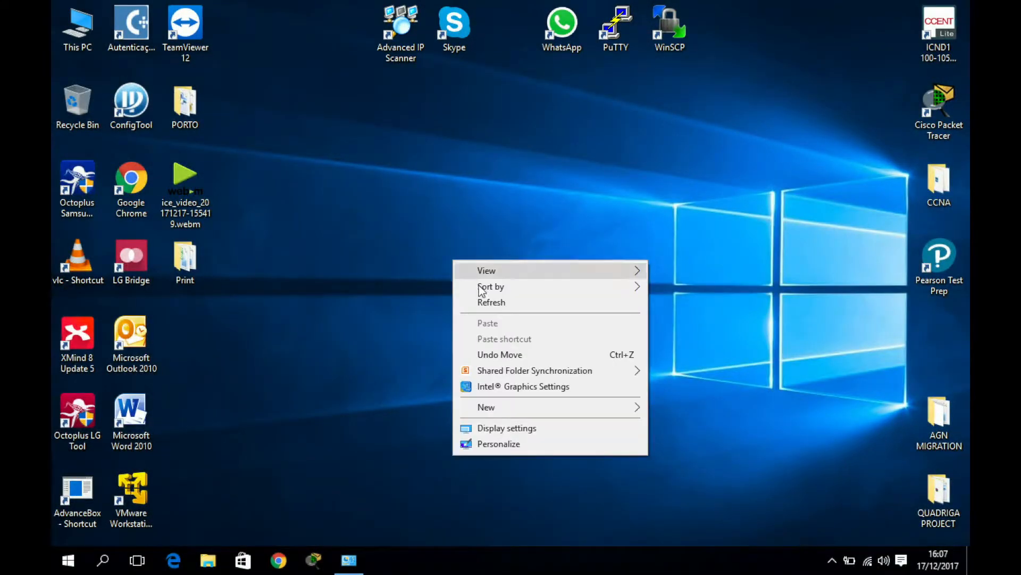
left_click(497, 308)
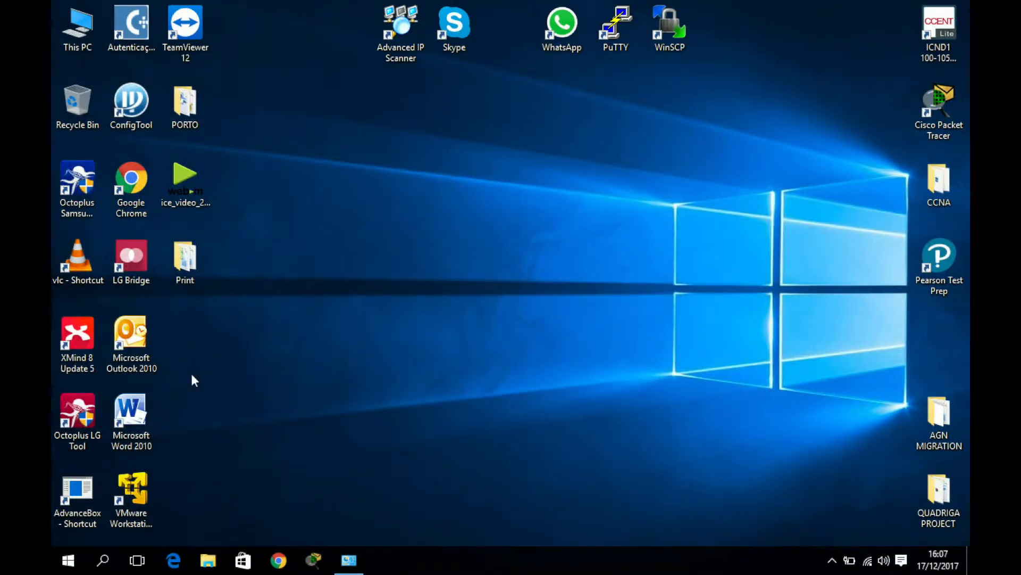
Open and close This PC, start Chrome remotely, then return to the Mac's Remote Desktop list
double_click(88, 49)
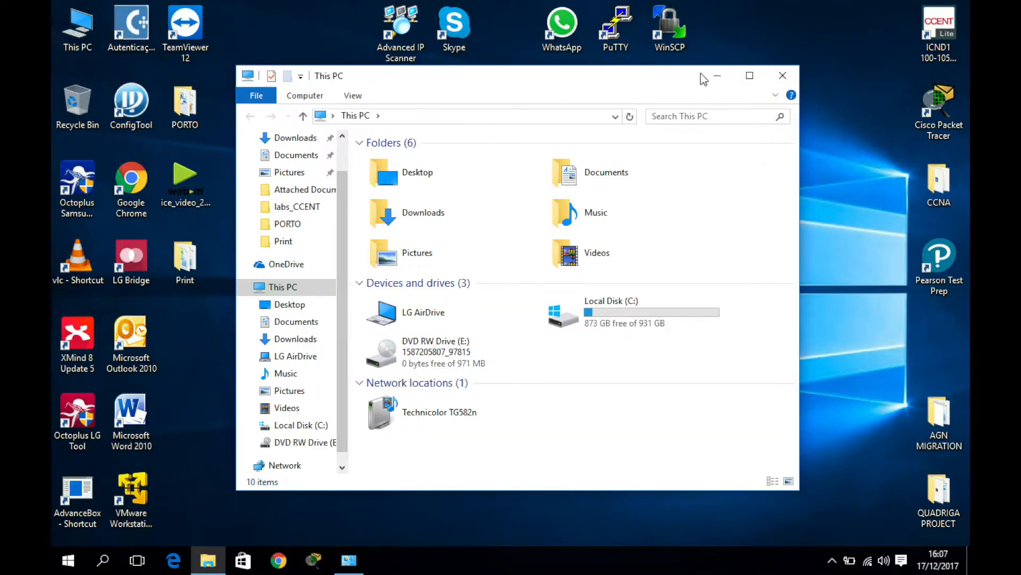
left_click(782, 75)
left_click(282, 560)
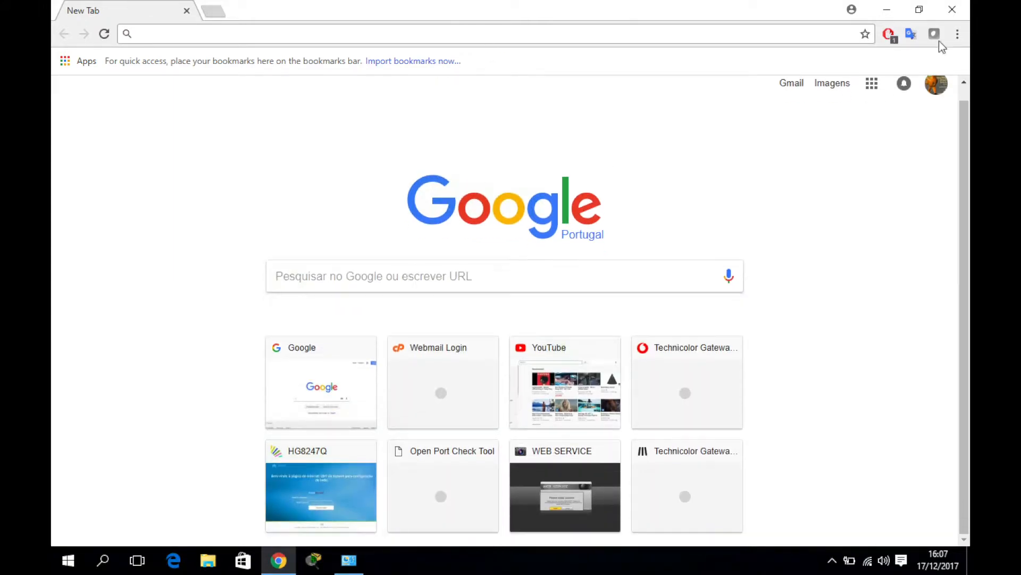
left_click(953, 9)
left_click(825, 565)
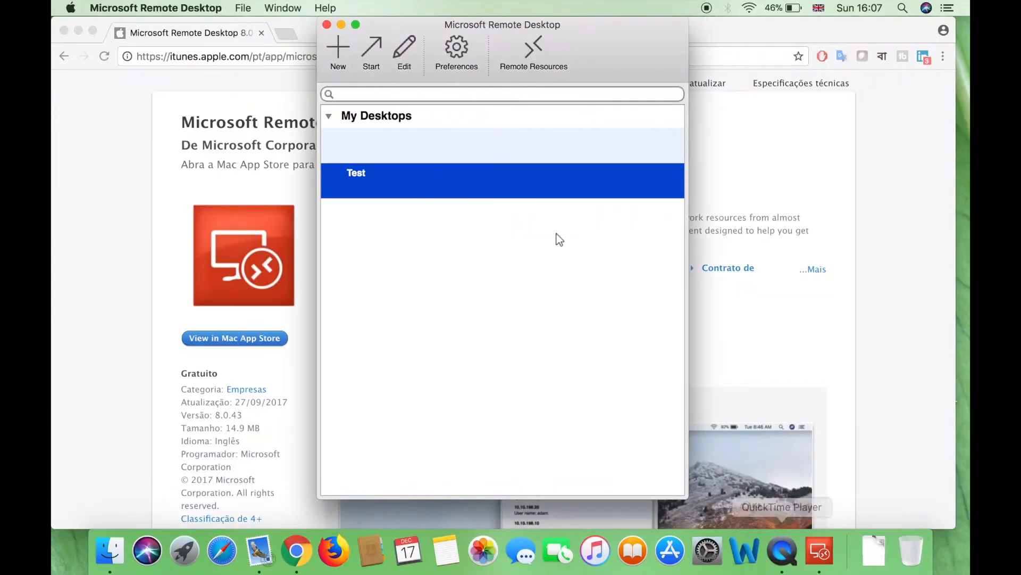
Quit Microsoft Remote Desktop and close the Chrome window
left_click(326, 23)
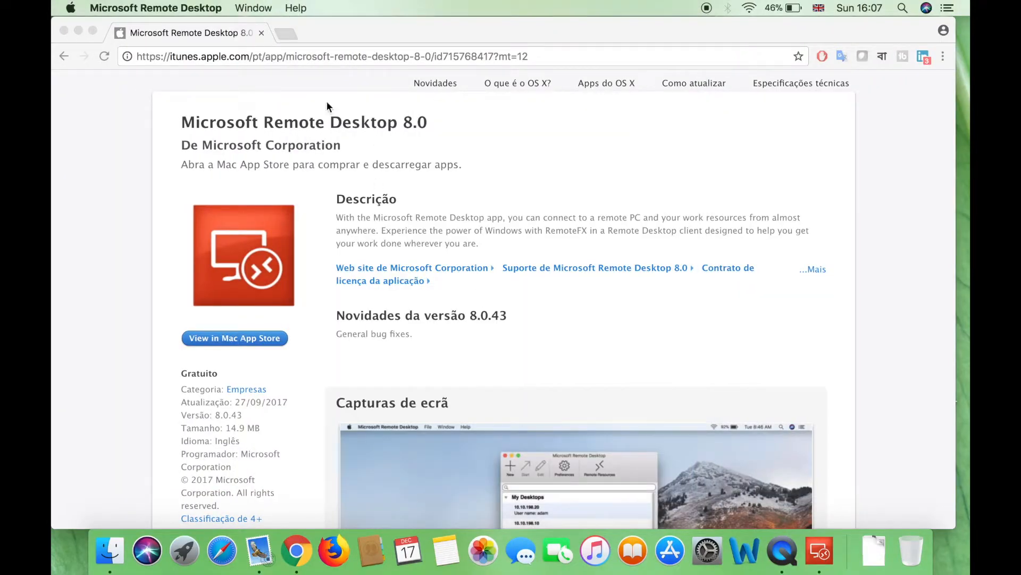
left_click(155, 8)
left_click(170, 142)
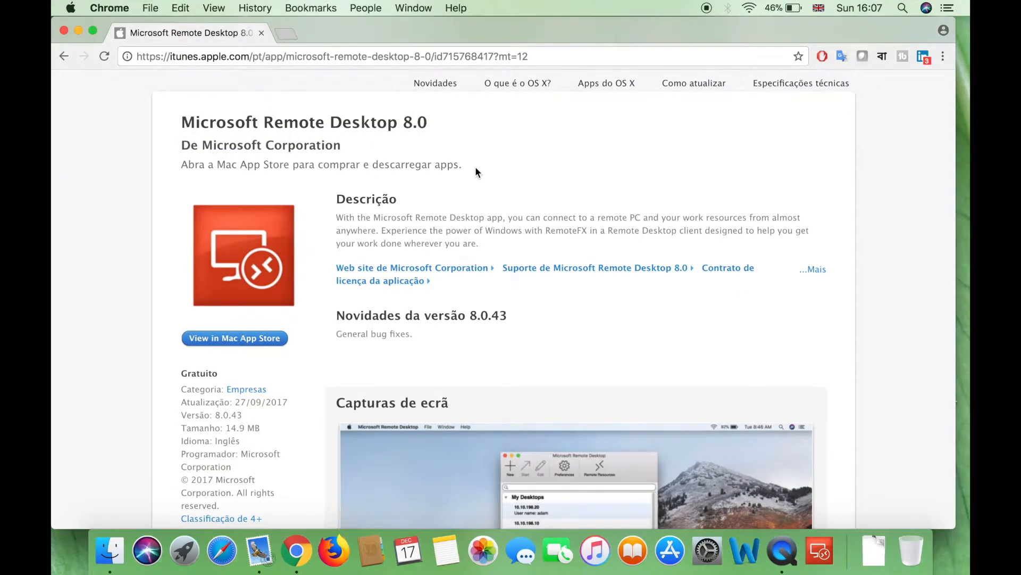
left_click(261, 33)
right_click(407, 163)
left_click(439, 234)
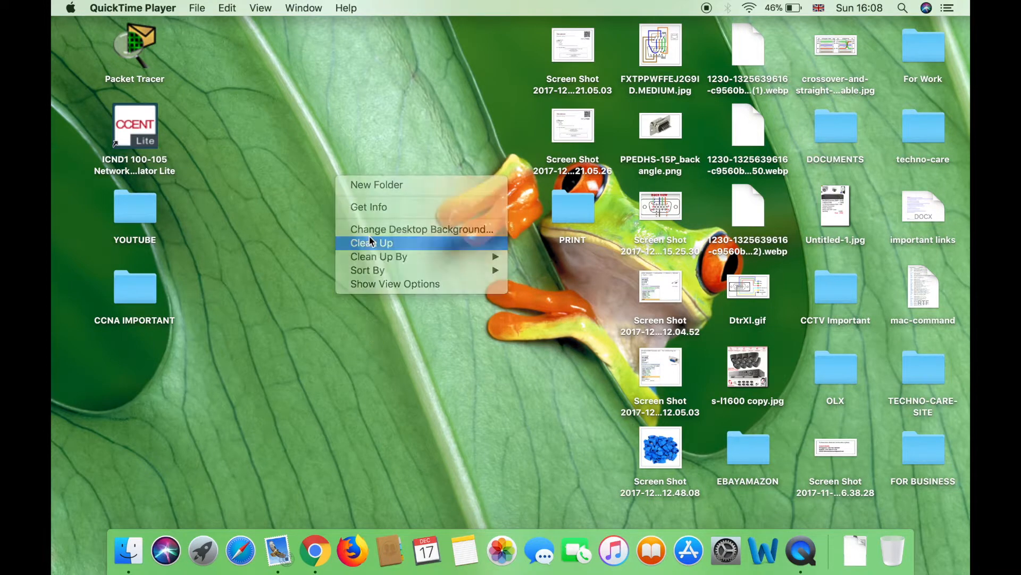
left_click(369, 238)
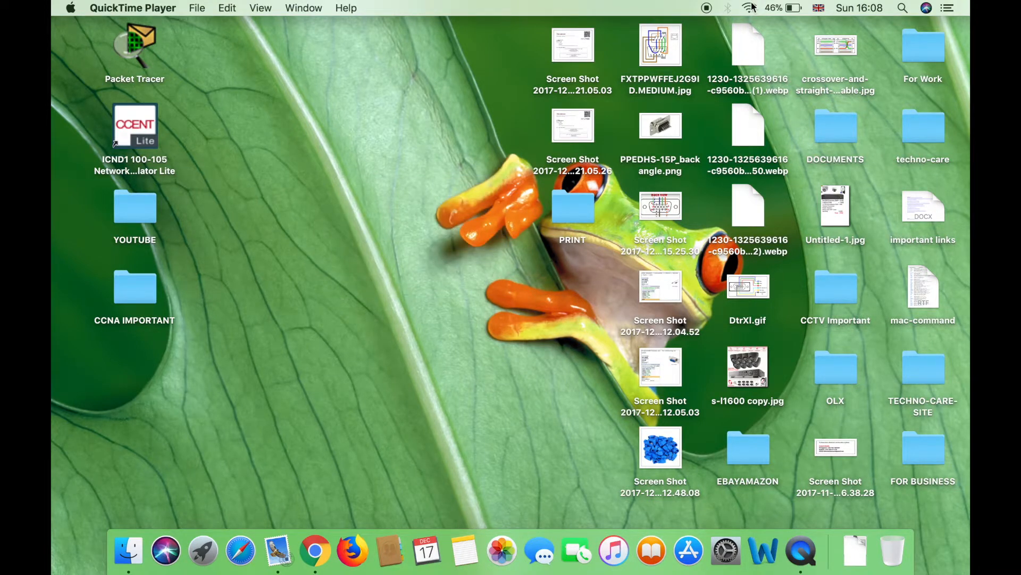
Look up the Wi-Fi router address 192.168.1.254 in Network TCP/IP settings, then close Network preferences
left_click(750, 7)
left_click(793, 318)
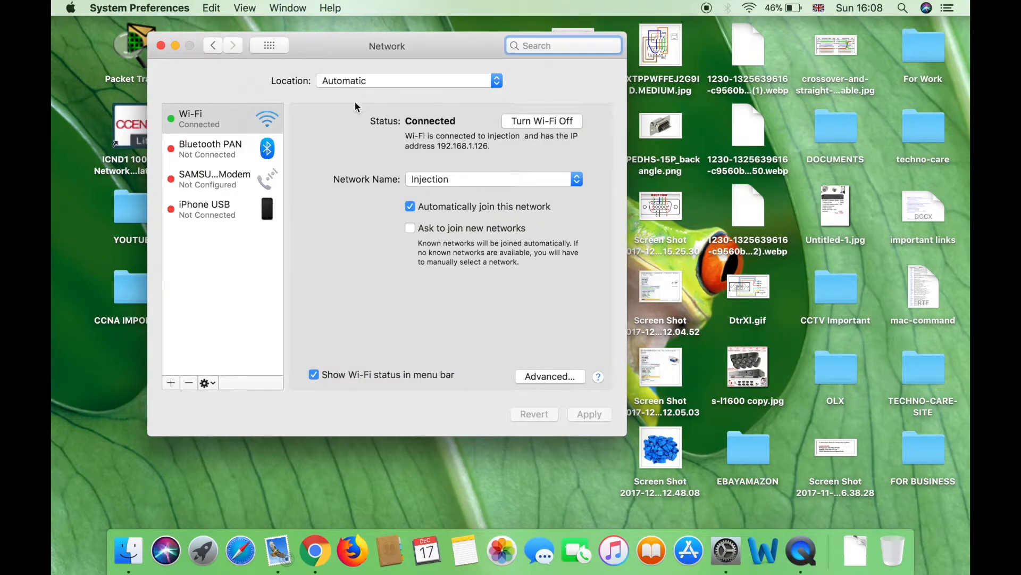
left_click(535, 376)
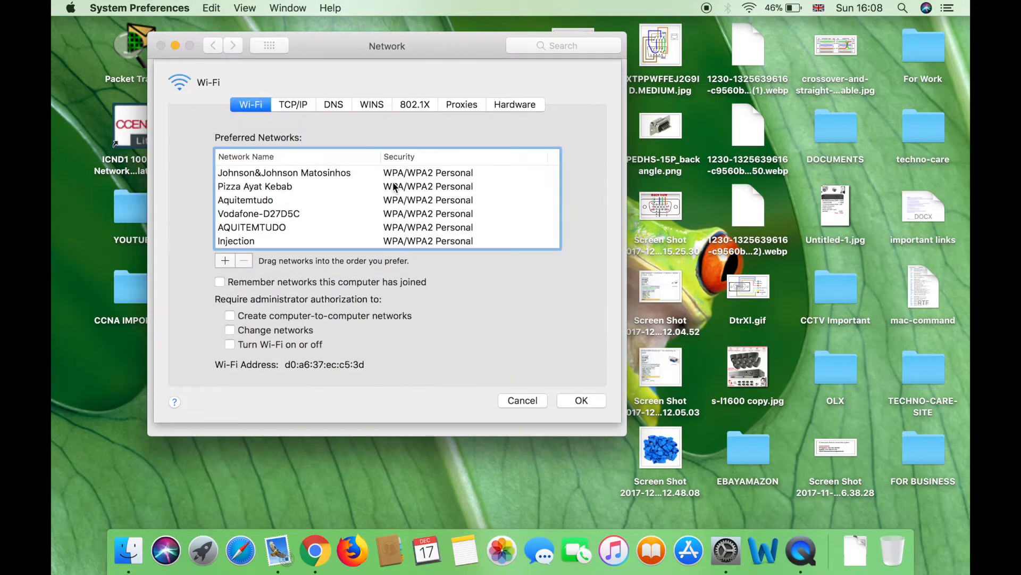
left_click(295, 106)
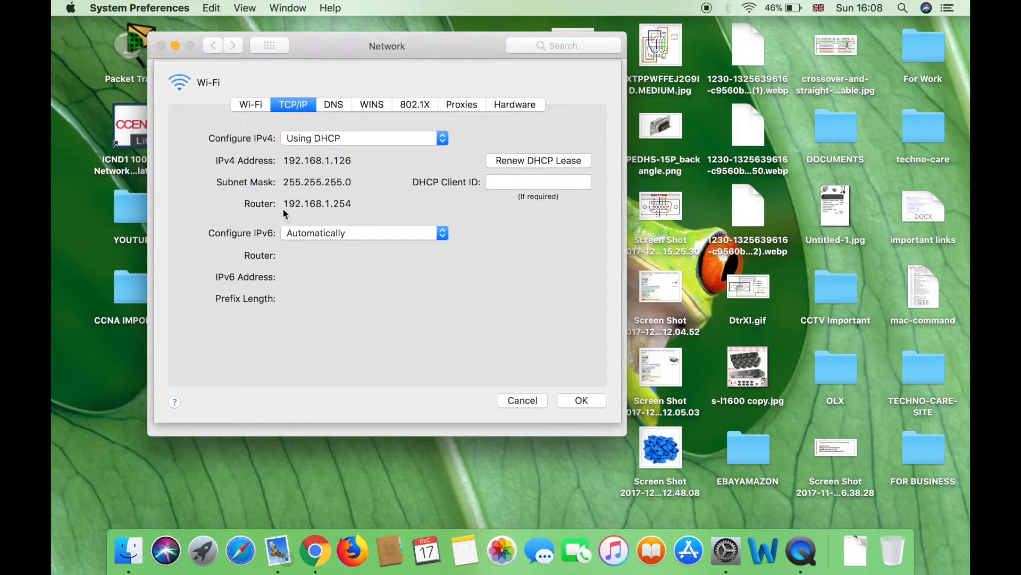
left_click_drag(287, 203, 369, 203)
left_click(523, 401)
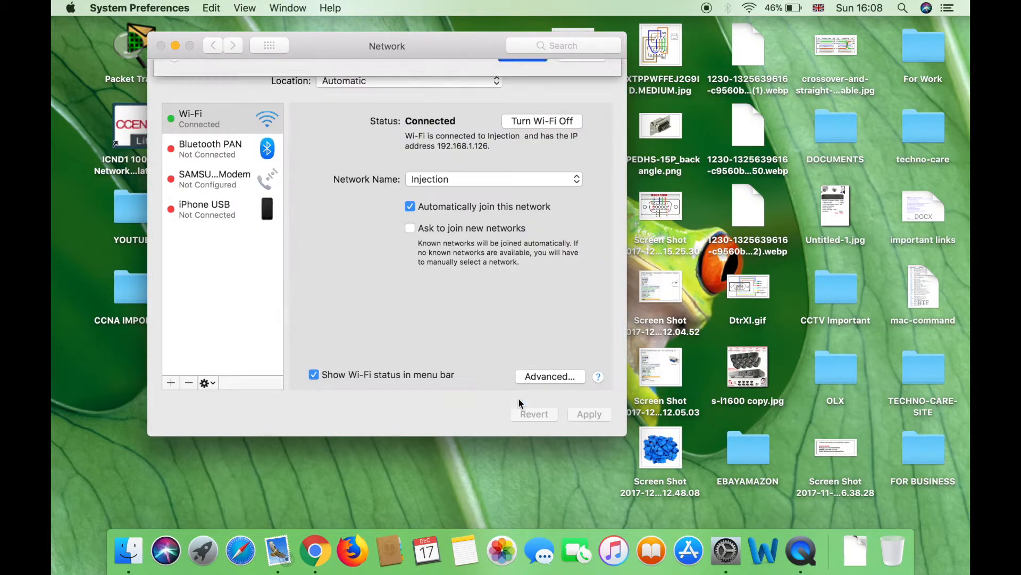
left_click(162, 46)
right_click(307, 139)
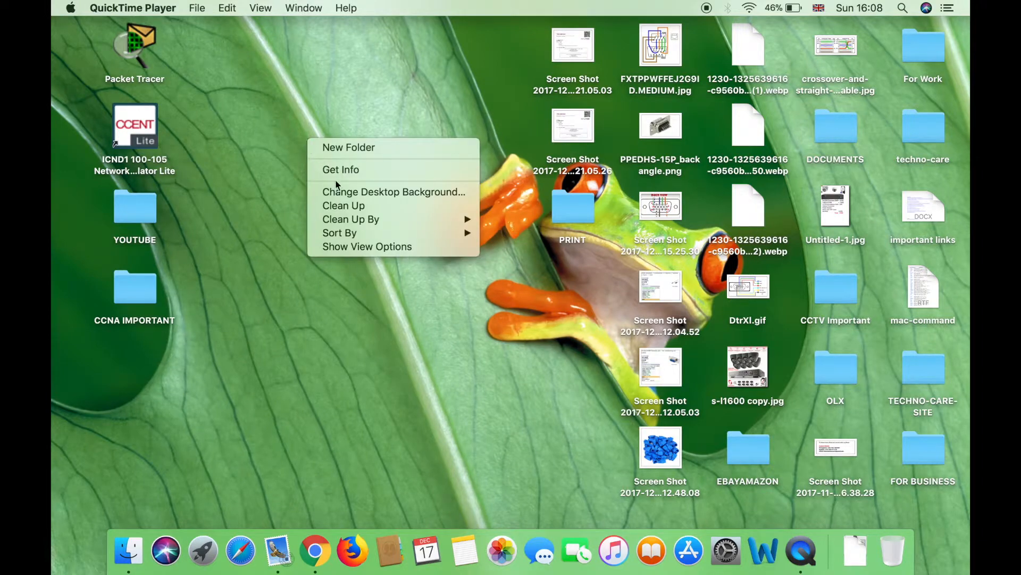
Log in to the router at 192.168.1.254 with the saved admin username and its password
left_click(311, 295)
left_click(315, 551)
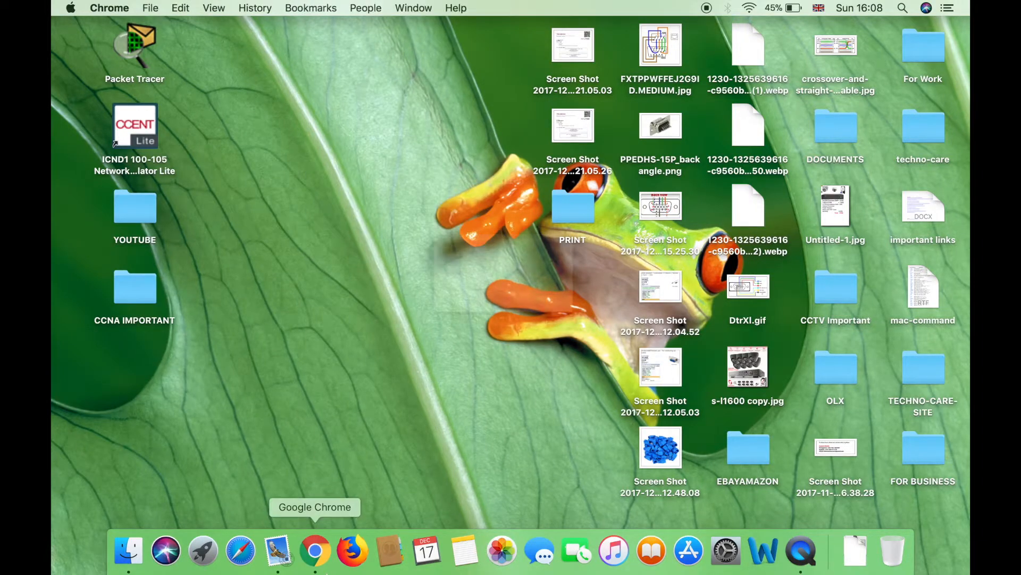
type("19")
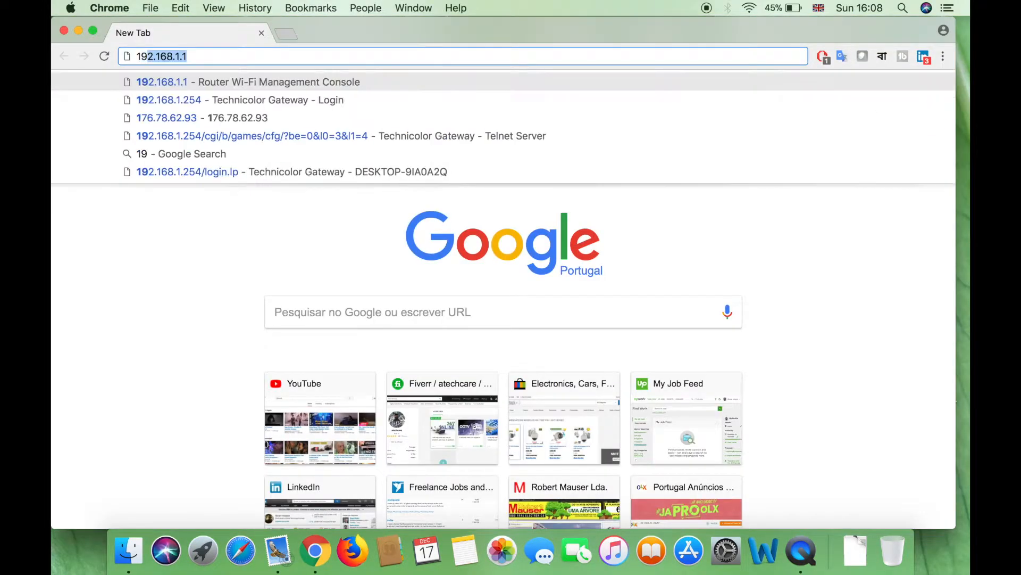
type("2.168.1.")
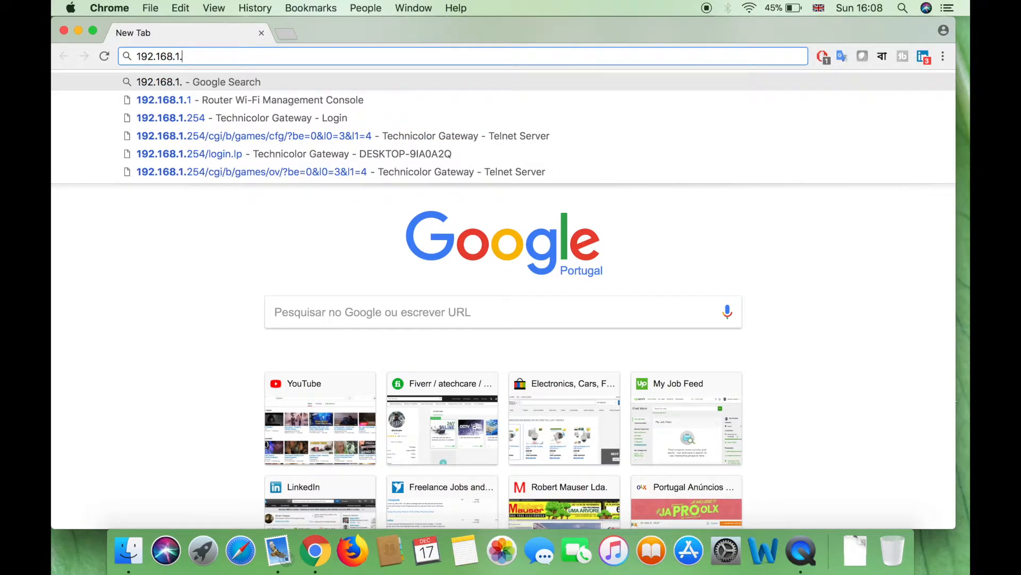
type("254")
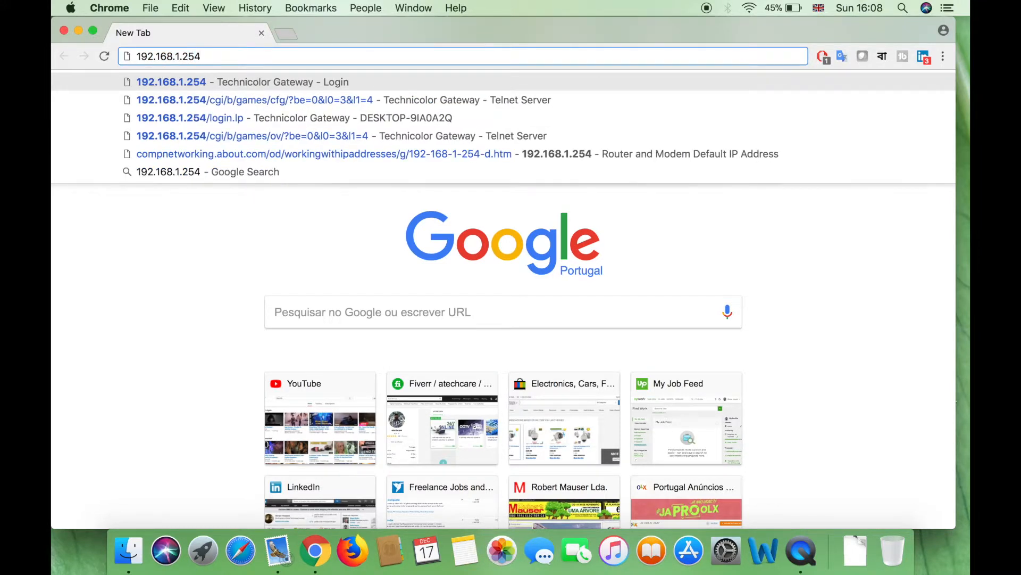
key("Return")
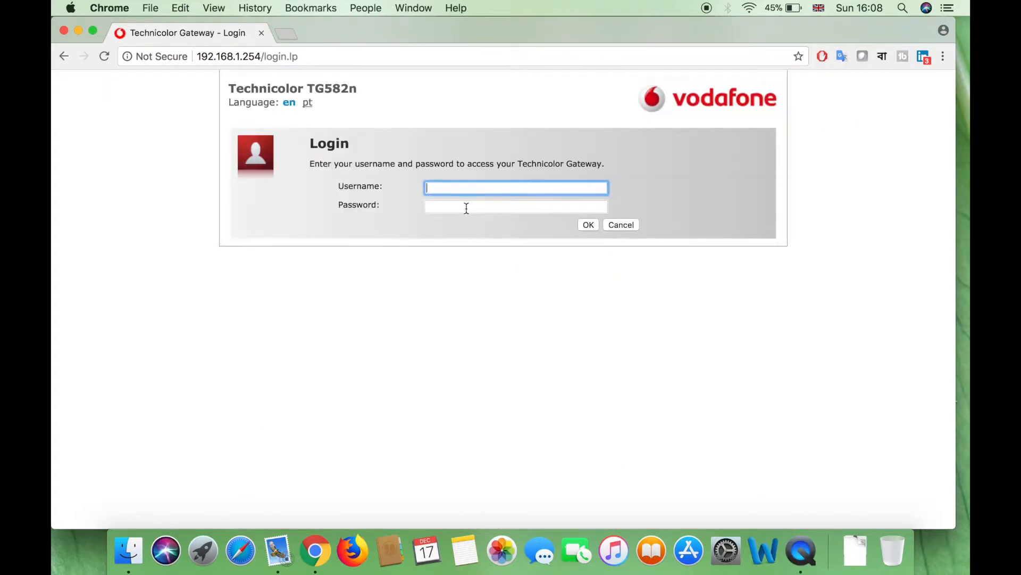
type("ad")
left_click(469, 209)
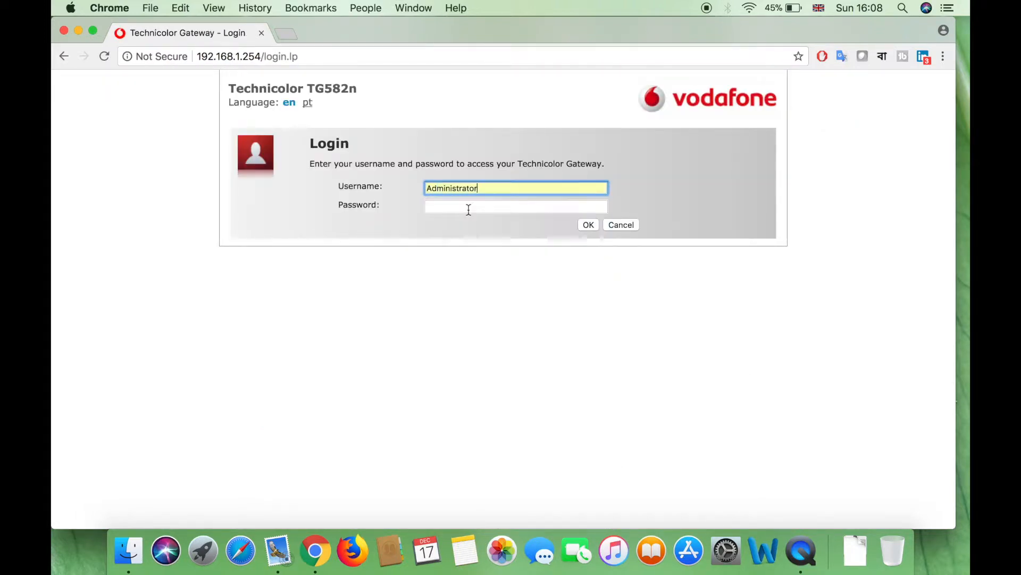
left_click(469, 206)
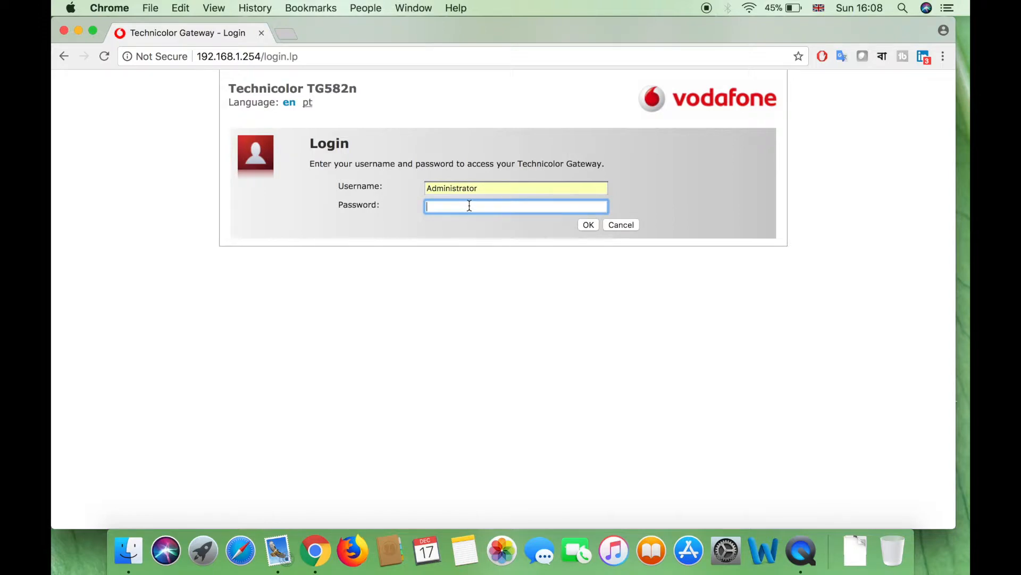
type("********")
key("Return")
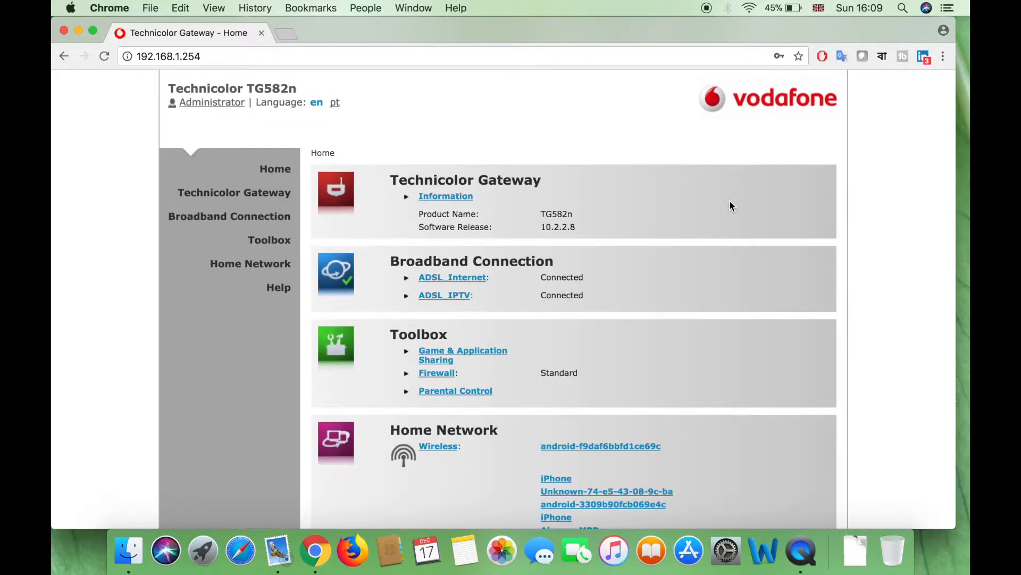
Open Toolbox > Game & Application Sharing and its 'Assign a game or application' configuration view
scroll(730, 202, "down", 3)
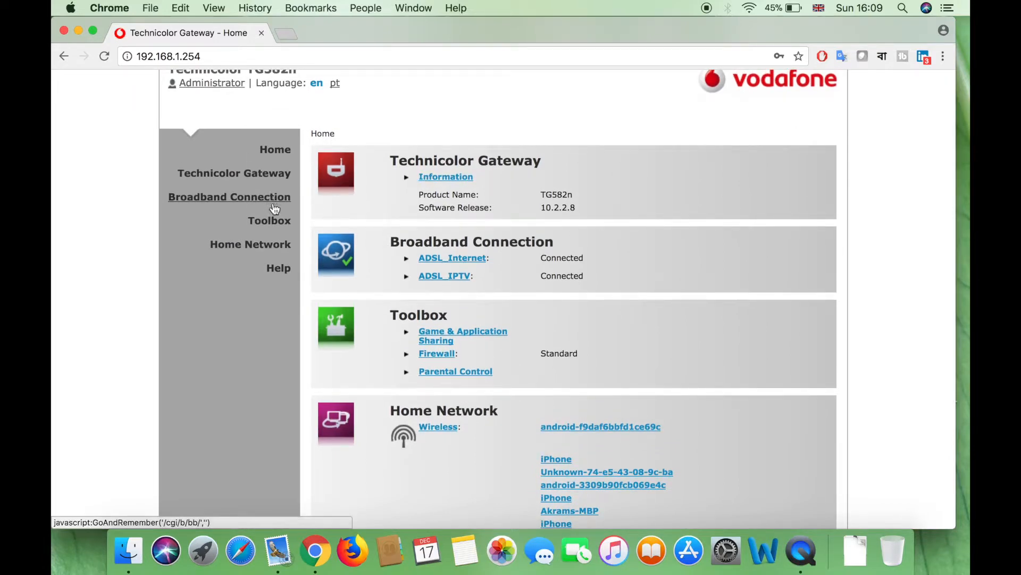
scroll(271, 240, "down", 2)
scroll(270, 256, "down", 3)
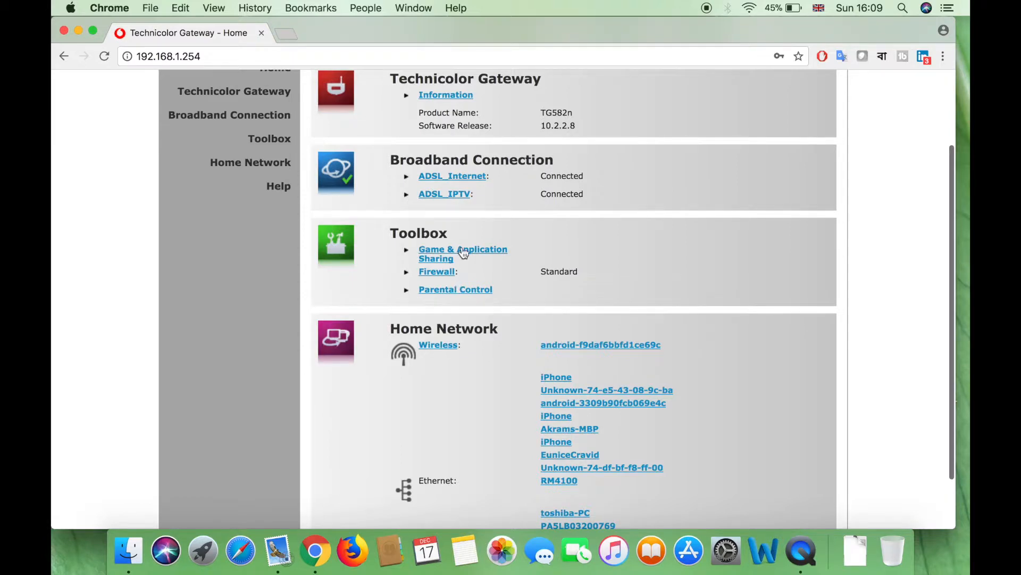
left_click(472, 255)
scroll(589, 264, "down", 1)
scroll(589, 264, "up", 1)
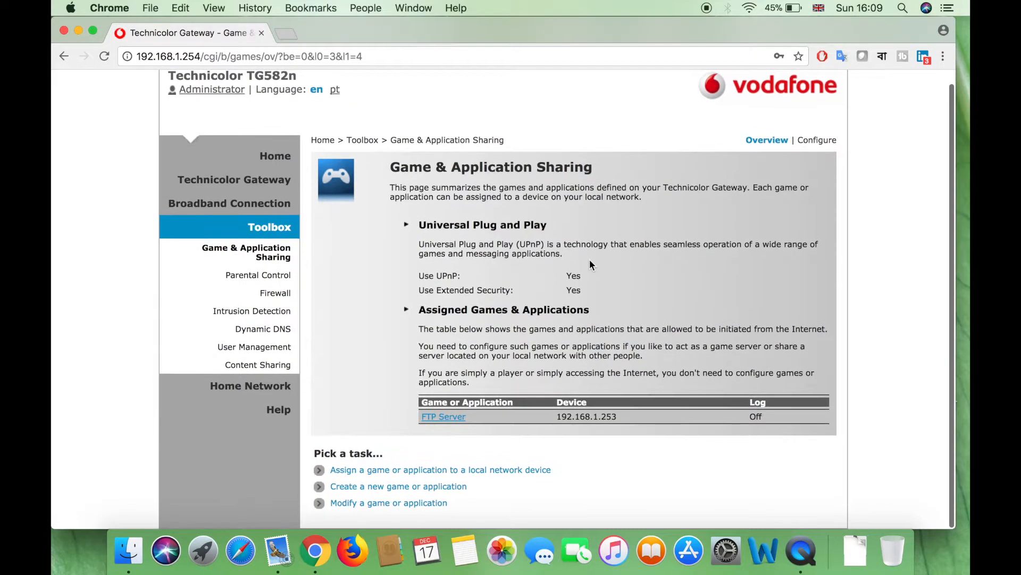
left_click(414, 470)
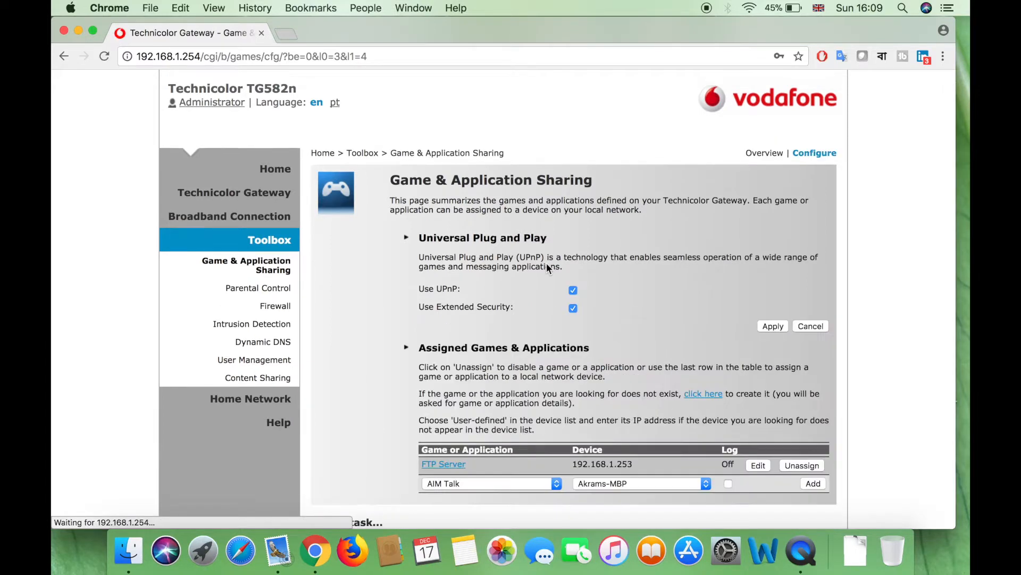
scroll(547, 267, "down", 3)
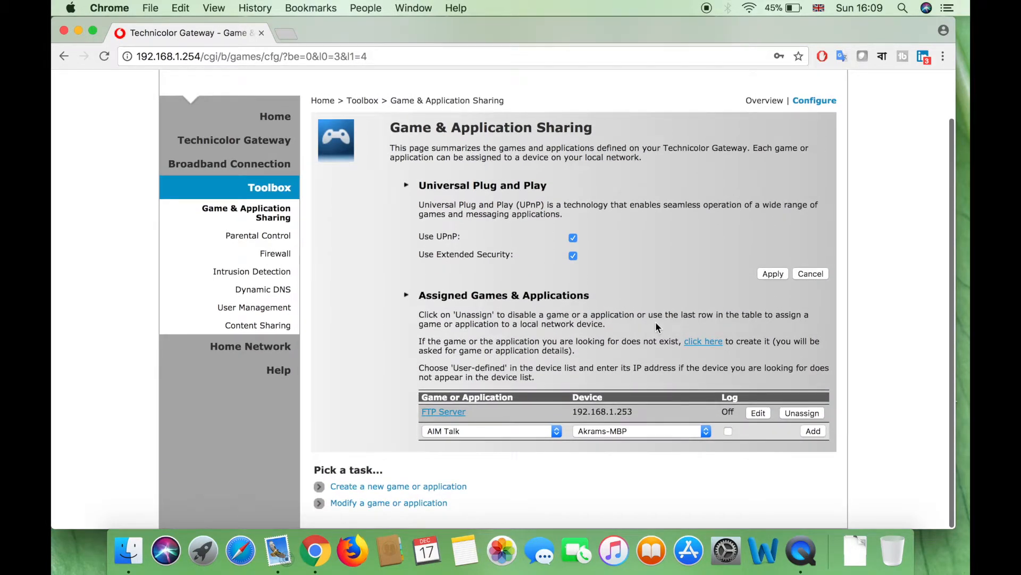
Create a new application named 'RDP' with manual port map entry
left_click(703, 341)
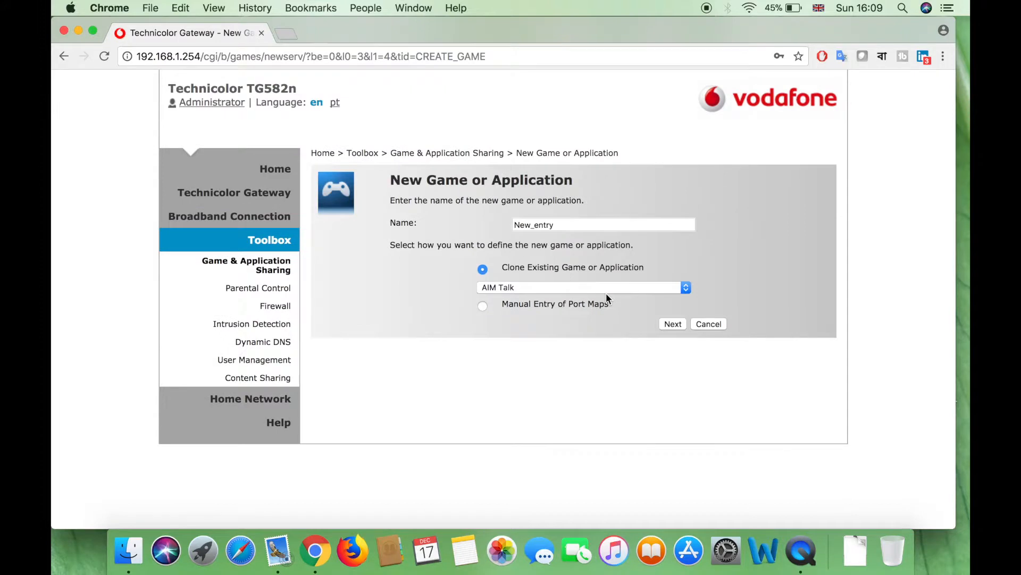
double_click(581, 227)
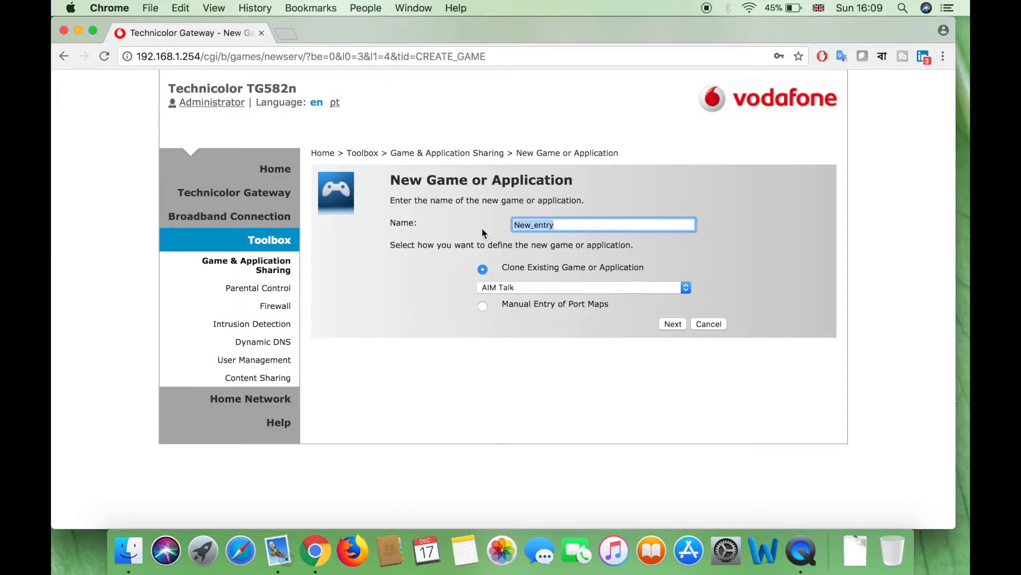
type("RDP")
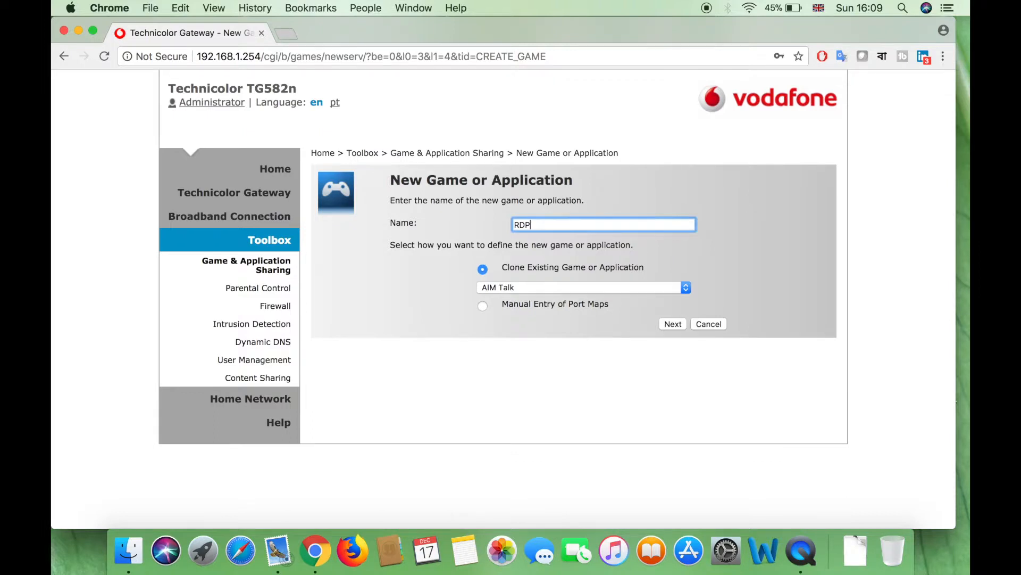
type(" from")
key("BackSpace")
key("BackSpace")
key("BackSpace")
key("BackSpace")
left_click(483, 306)
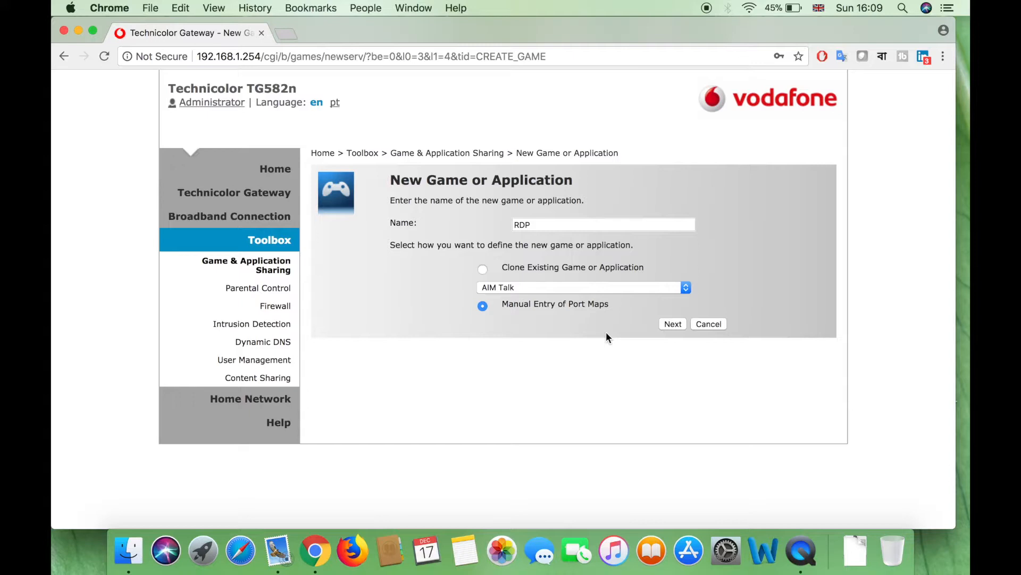
left_click(672, 324)
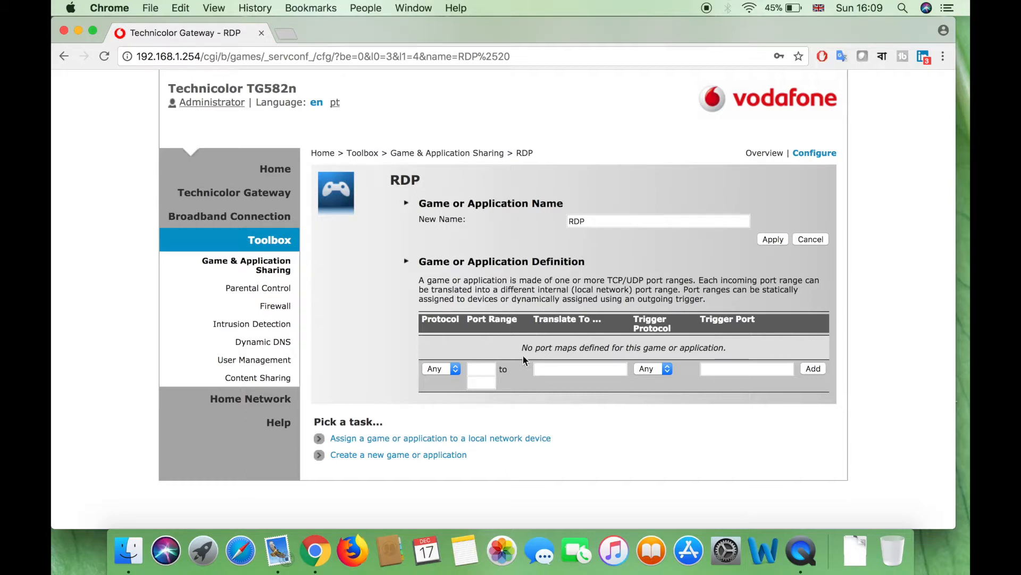
Add a port map for RDP: range 3389 to 3389, translated to 3389
left_click(485, 369)
type("3389")
key("Tab")
type("3389")
key("Tab")
type("3389")
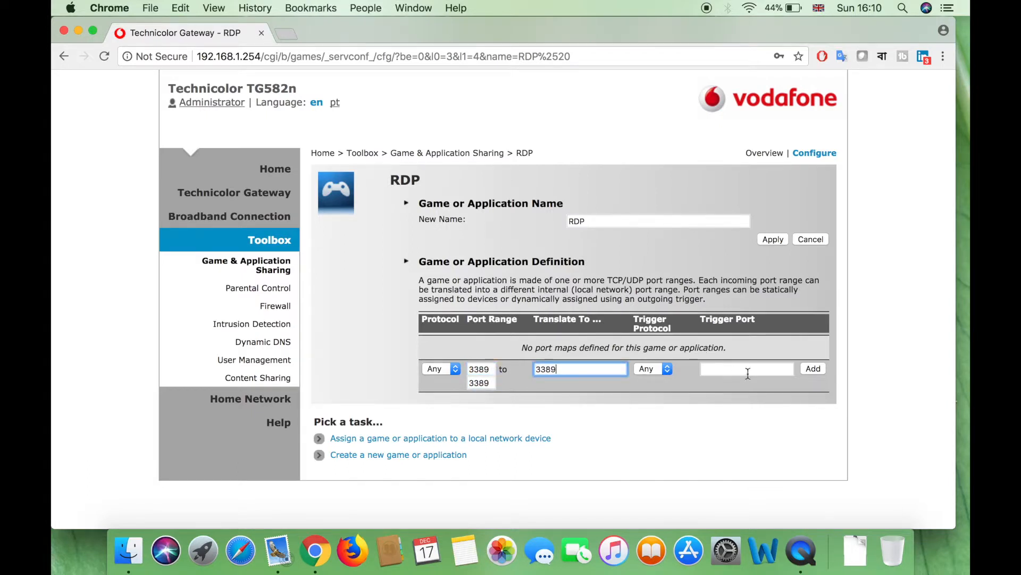
left_click(812, 368)
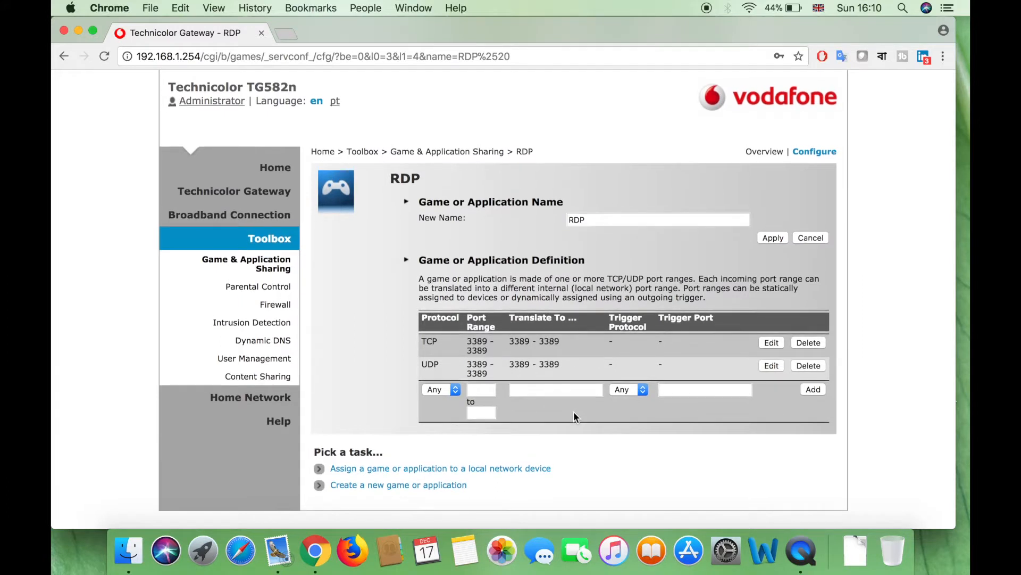
Back on Game & Application Sharing, choose RDP as the application to assign
left_click(396, 477)
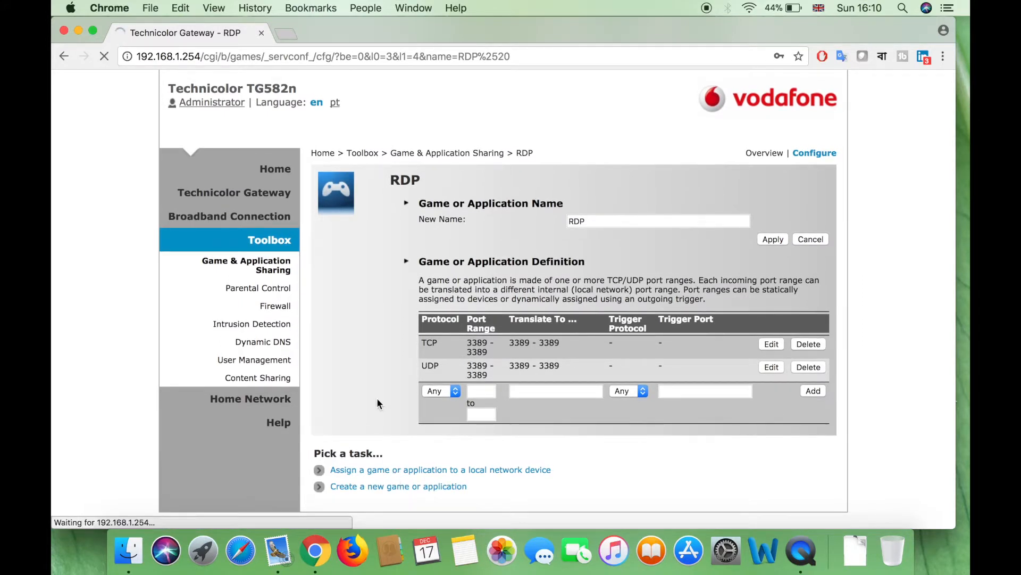
scroll(377, 397, "down", 2)
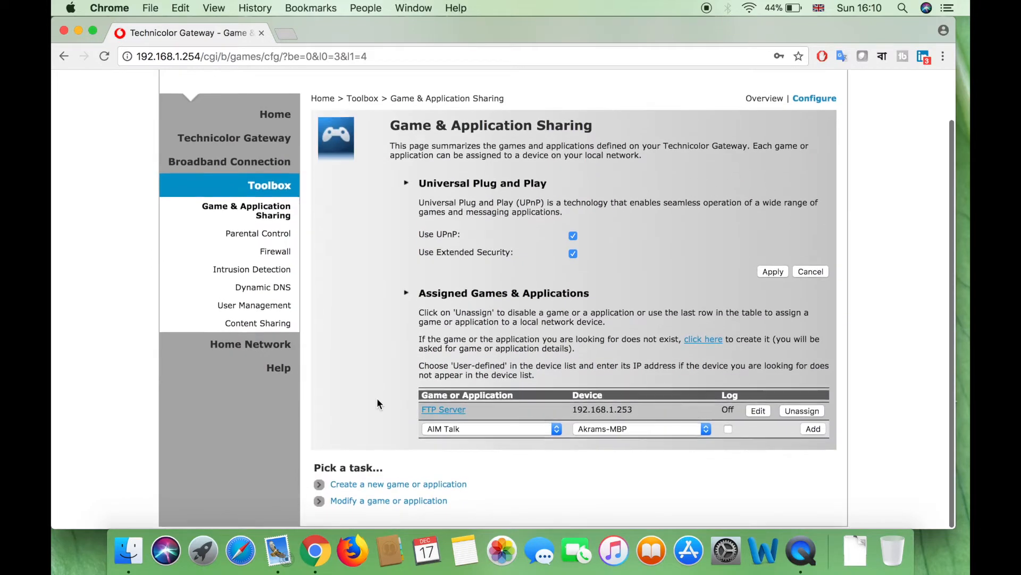
left_click(495, 432)
scroll(474, 481, "down", 8)
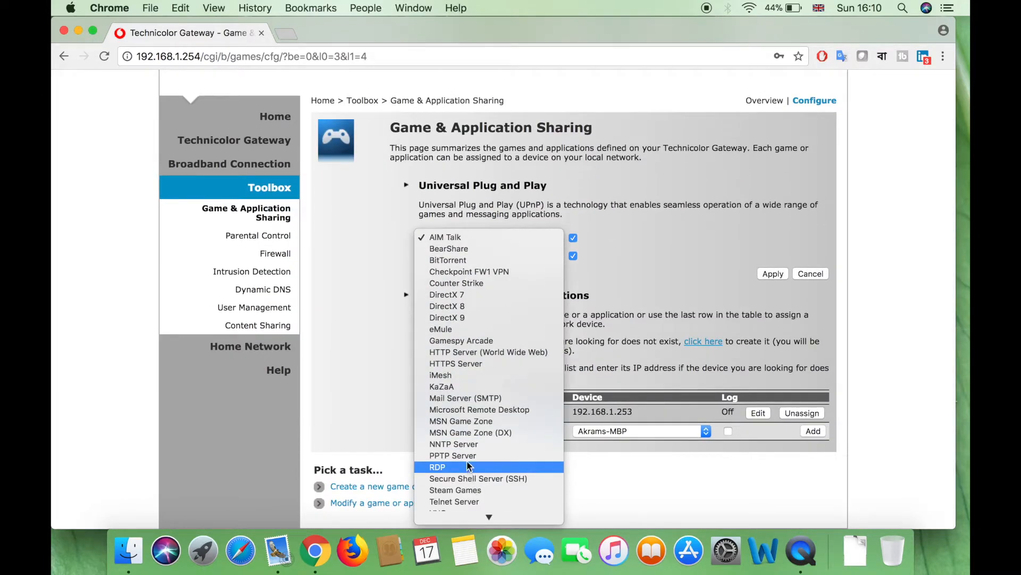
scroll(467, 460, "down", 1)
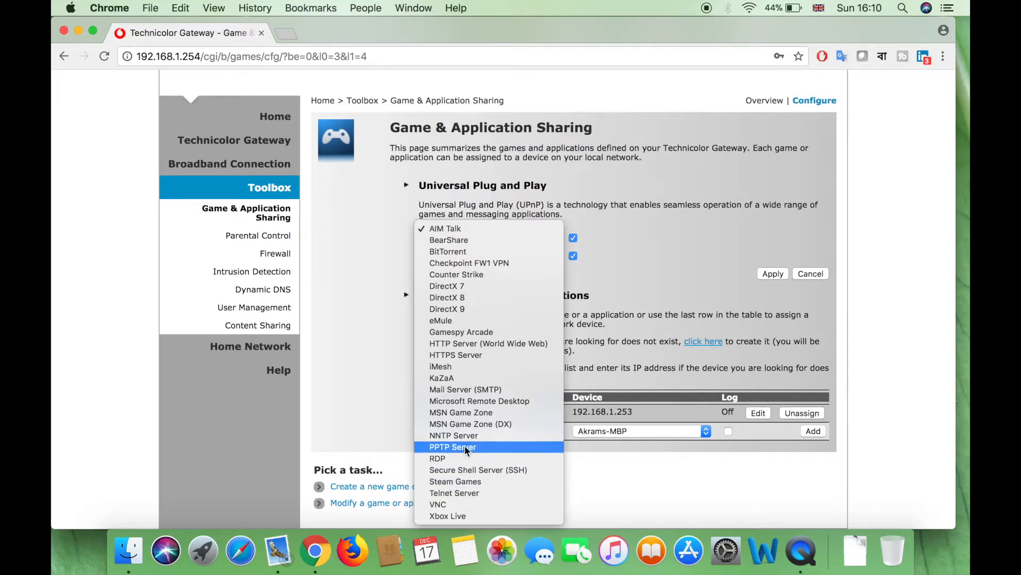
left_click(452, 457)
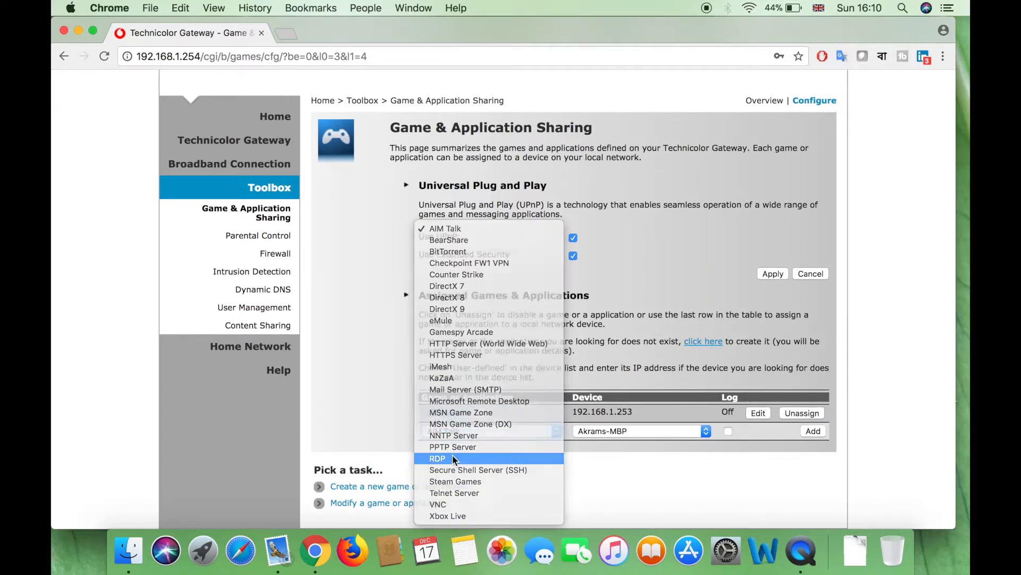
Set RDP's device to the user-defined address 192.168.1.127, then open a new browser tab
left_click(605, 431)
scroll(610, 486, "down", 5)
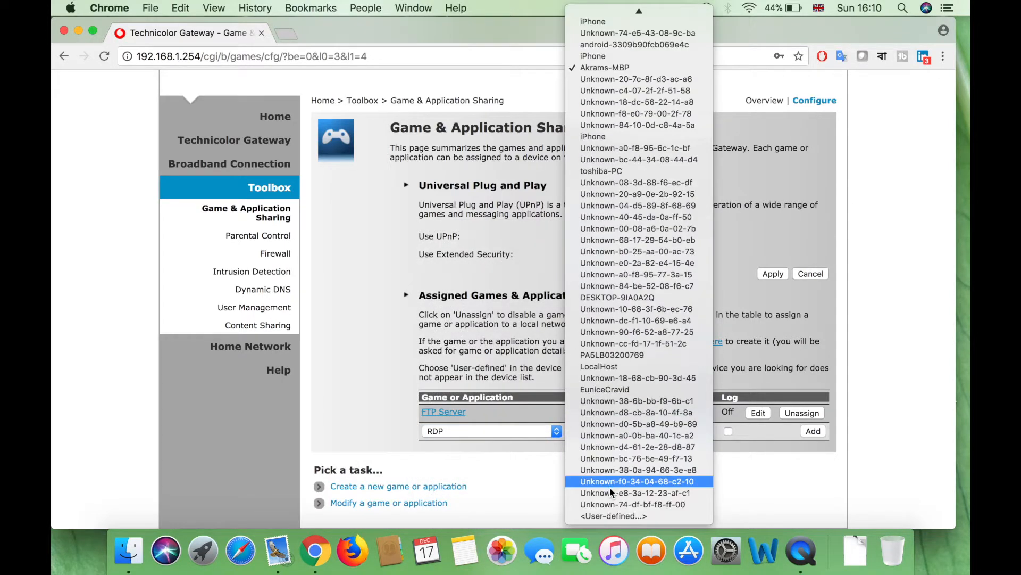
left_click(611, 516)
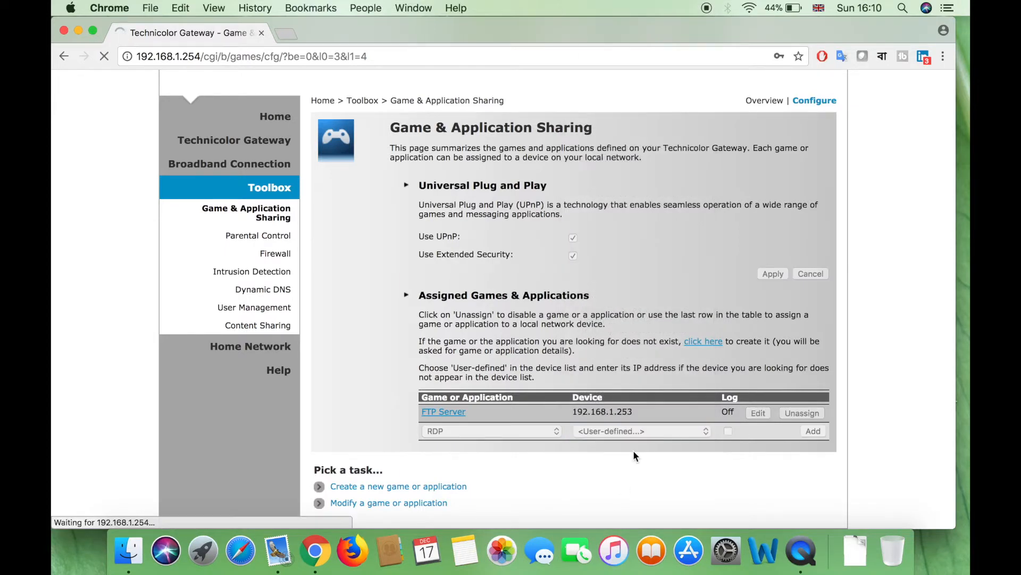
left_click(618, 495)
type("192.168.1.127")
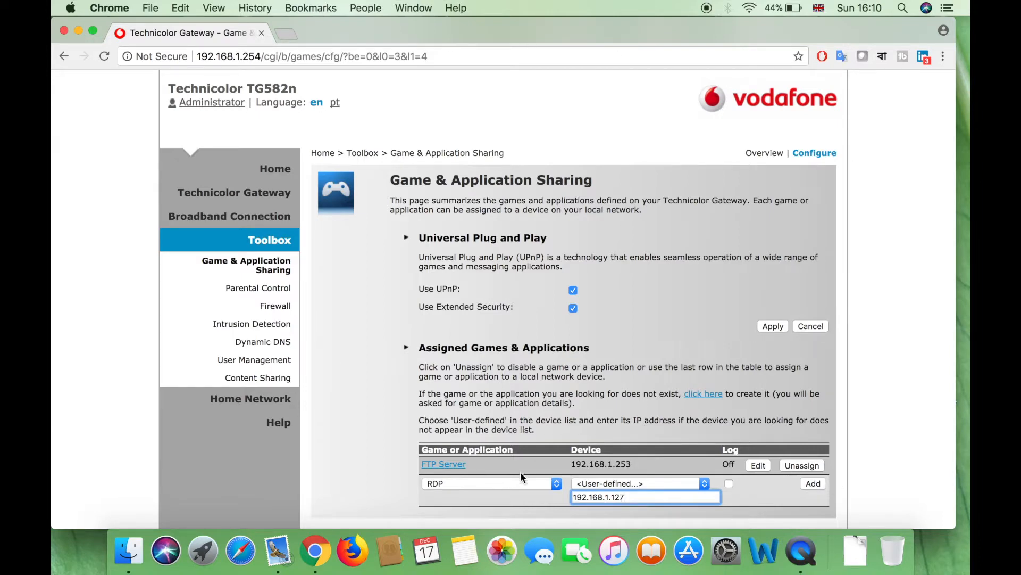
left_click(286, 34)
Check port 3389 on canyouseeme.org, which reports the service not visible and the connection timed out
type("cn")
key("BackSpace")
key("BackSpace")
key("BackSpace")
type("canyouseeme.org")
key("Return")
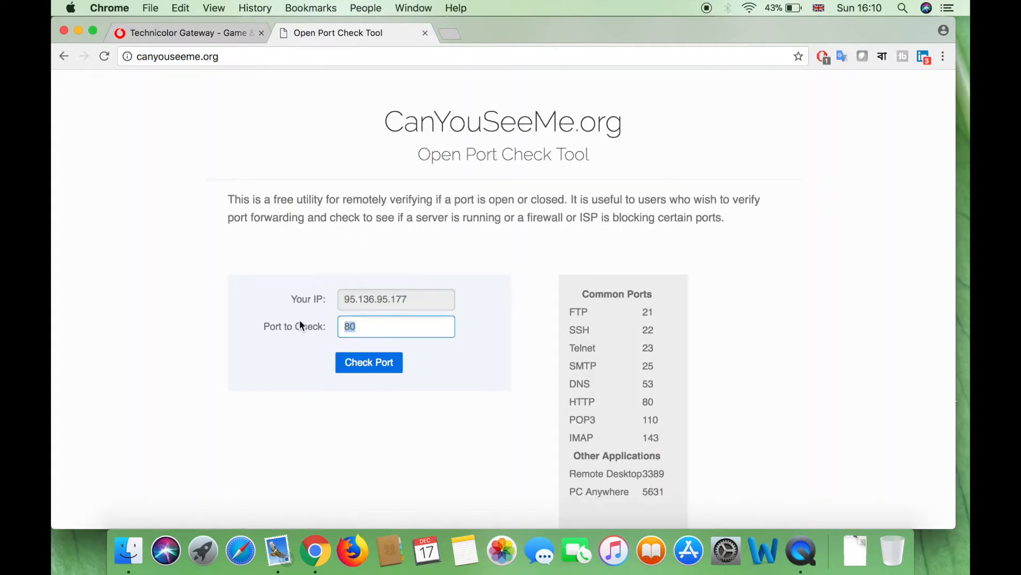
type("3389")
left_click(372, 366)
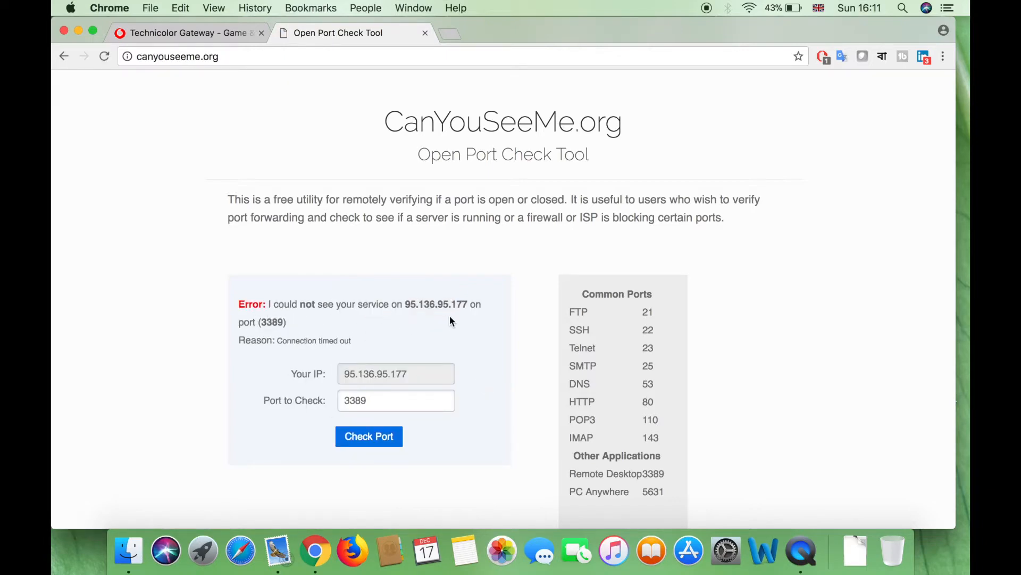
On the router's sharing page, assign RDP to the device at 192.168.1.127
left_click(177, 32)
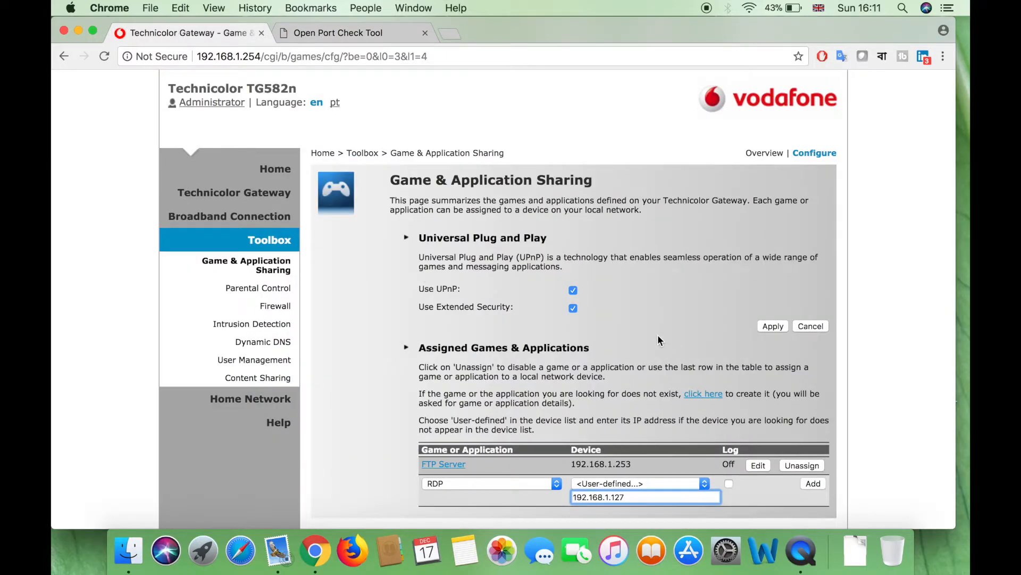
scroll(657, 334, "down", 1)
left_click(817, 452)
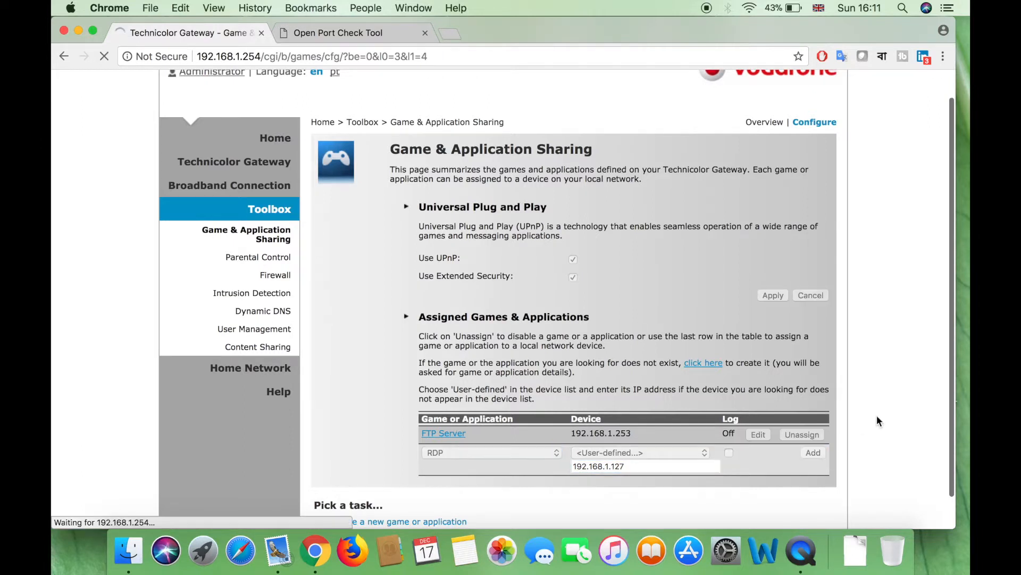
scroll(596, 416, "down", 2)
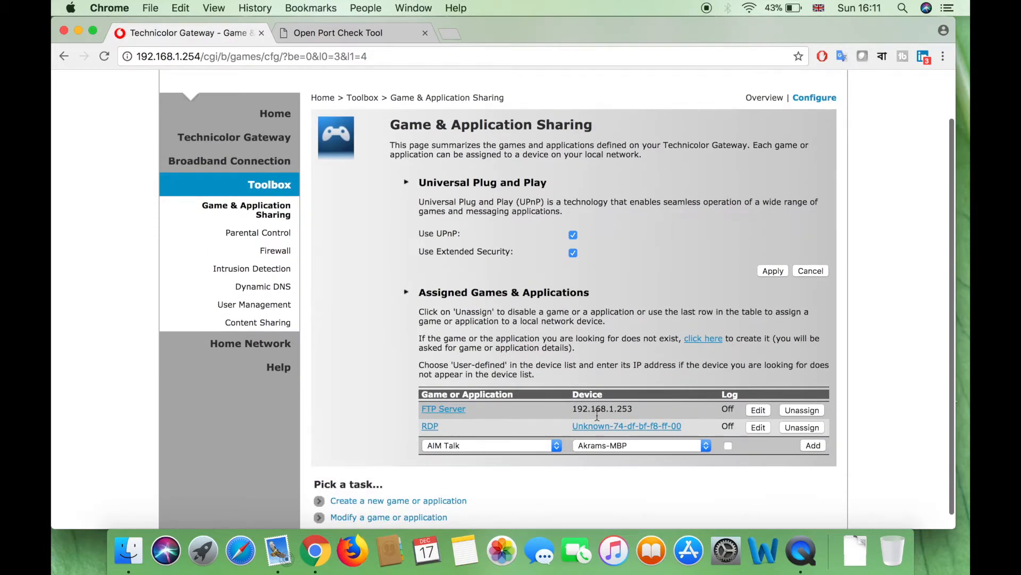
Verify the RDP device's IP address and the RDP application's port settings, then return to the port check site
left_click(628, 425)
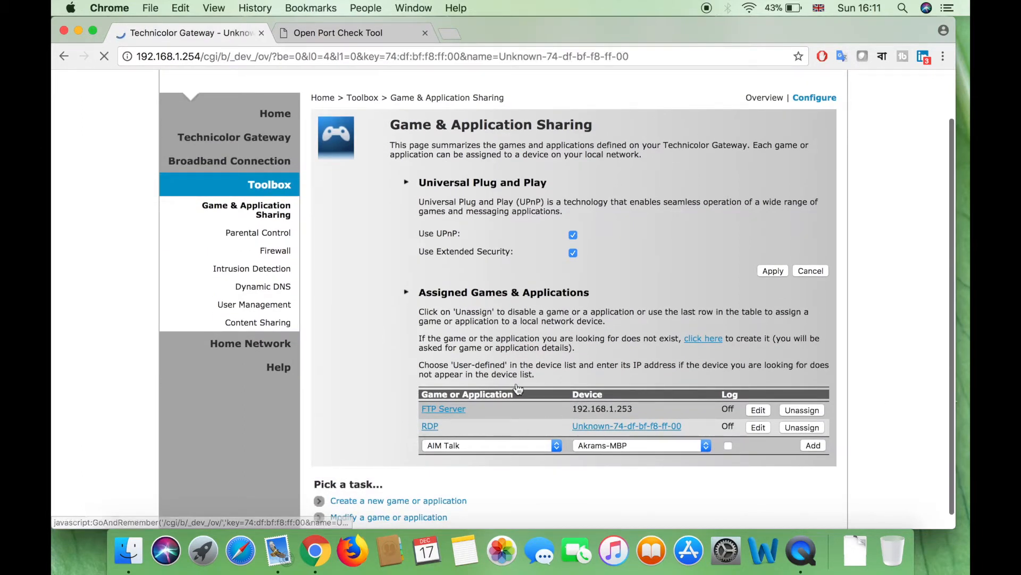
left_click_drag(546, 328, 608, 331)
left_click(564, 339)
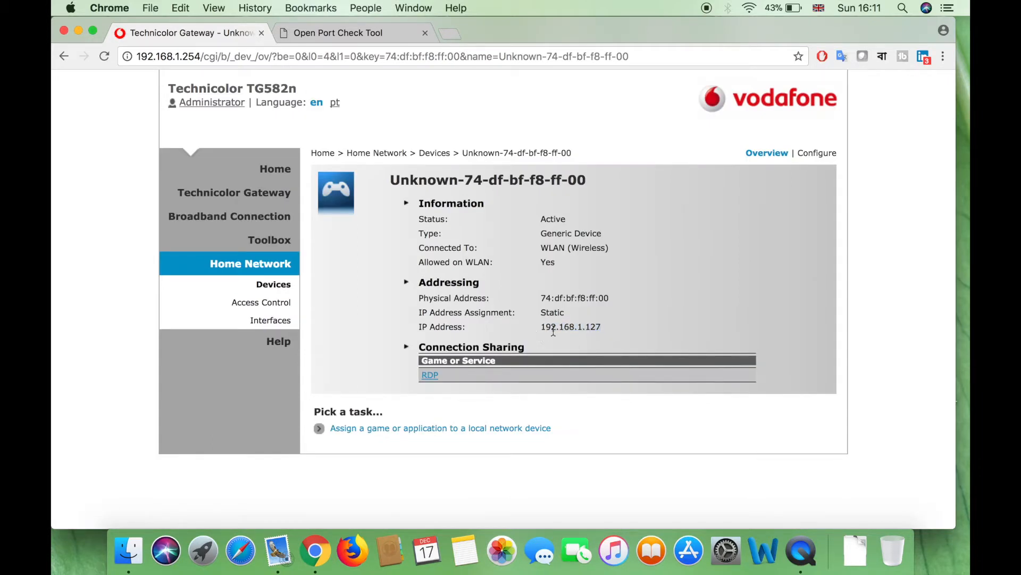
double_click(553, 330)
left_click(429, 375)
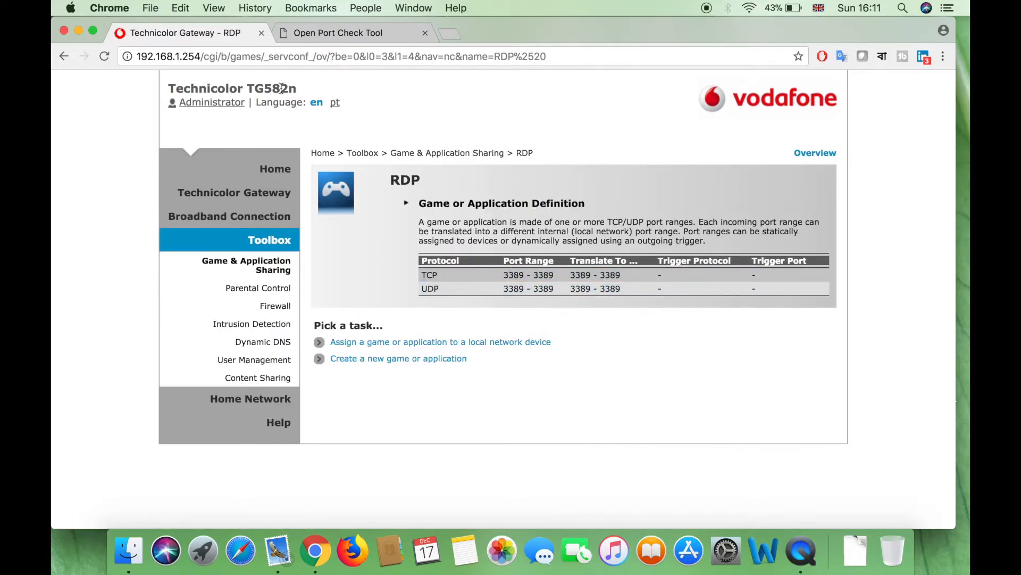
left_click(319, 35)
Re-run the port 3389 check, which now reports success
left_click(382, 434)
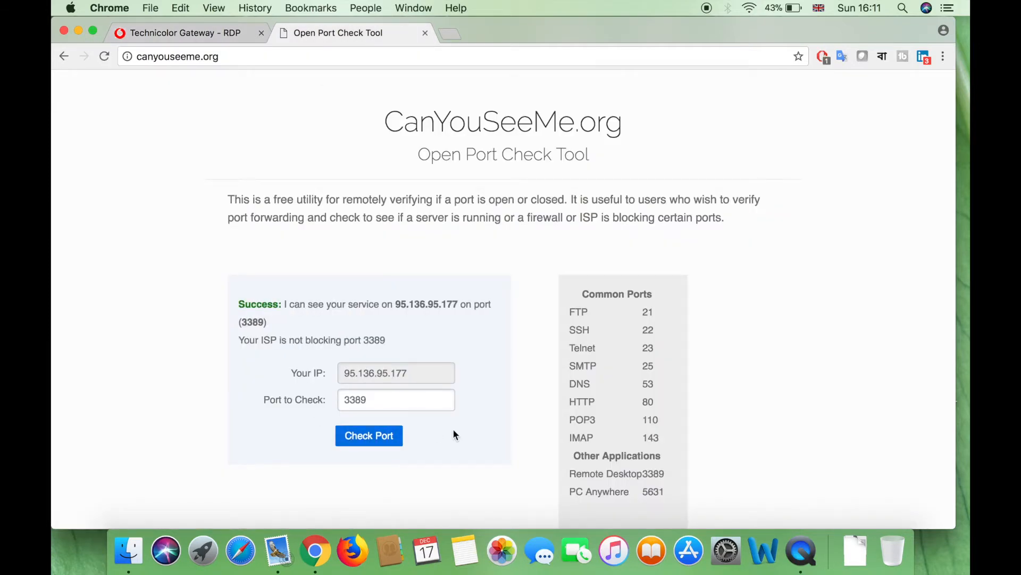
left_click_drag(237, 313, 286, 302)
left_click(259, 398)
Copy the public IP address shown under Your IP
left_click_drag(412, 373, 323, 374)
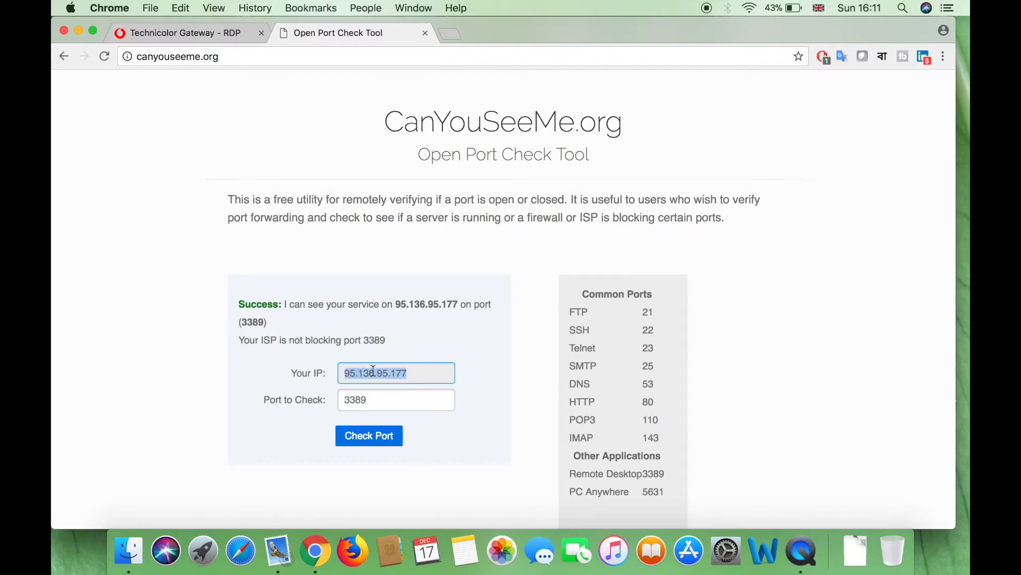
left_click(395, 373)
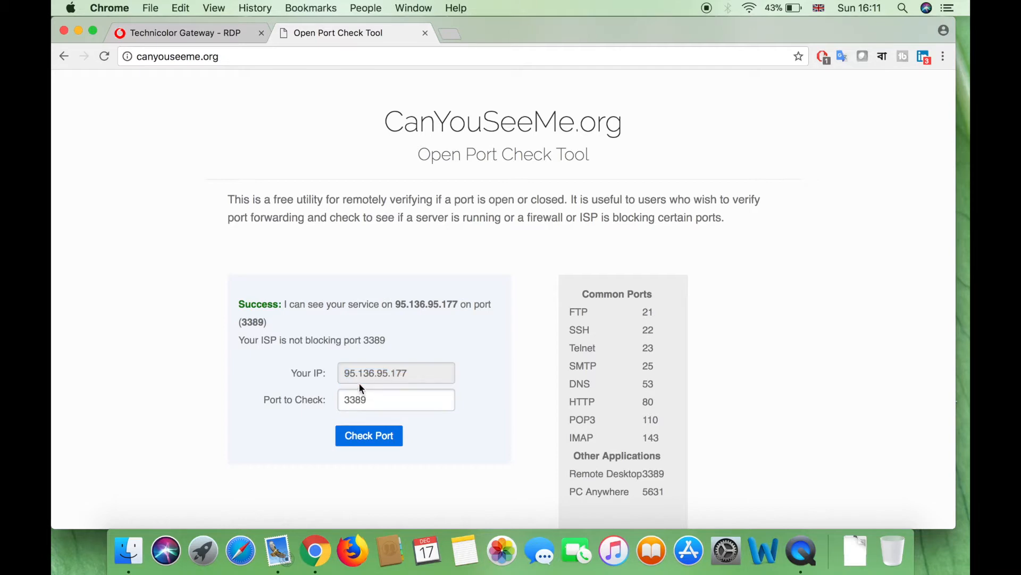
double_click(394, 373)
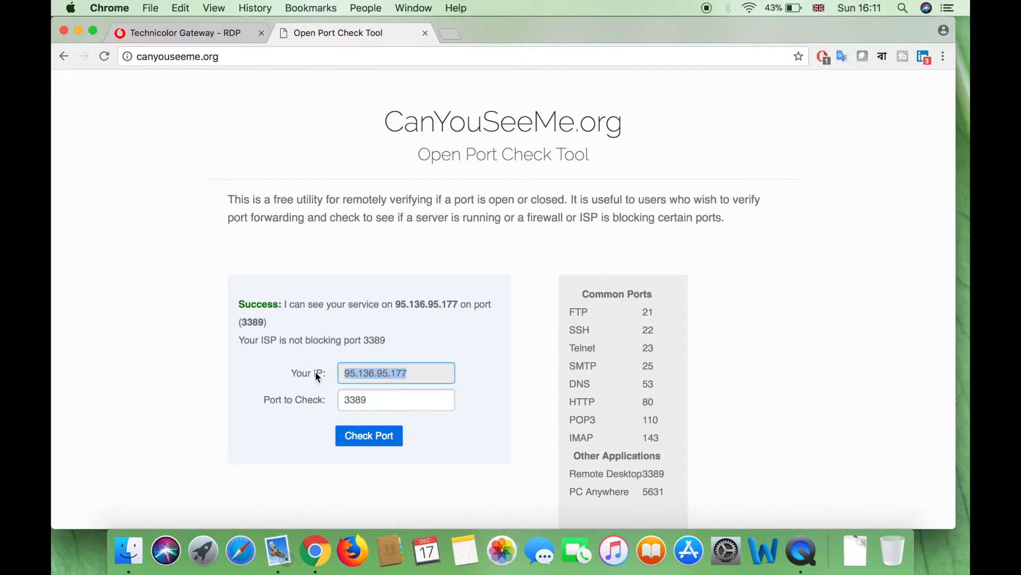
left_click(361, 371)
left_click_drag(411, 370, 346, 372)
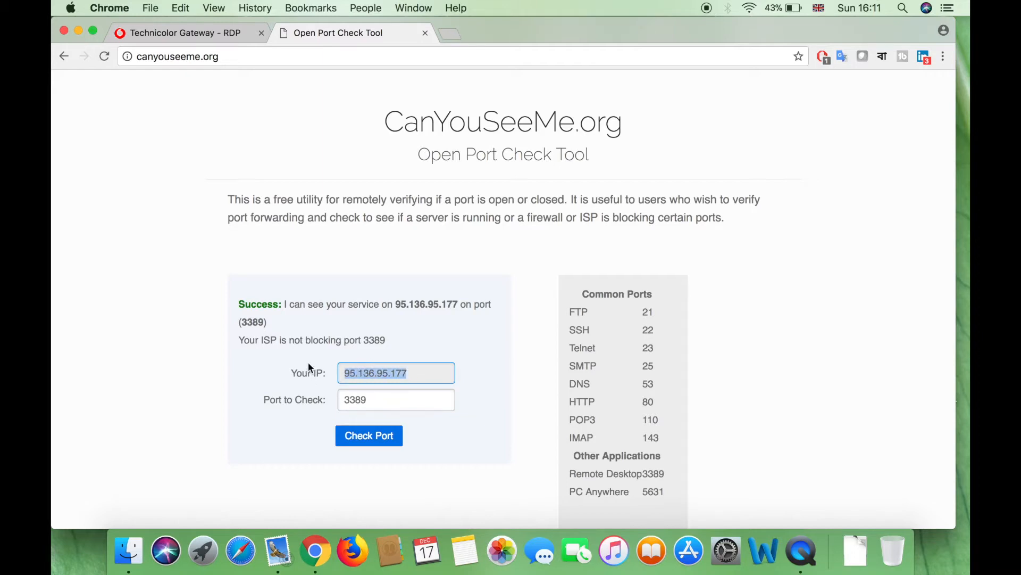
right_click(376, 372)
left_click(414, 389)
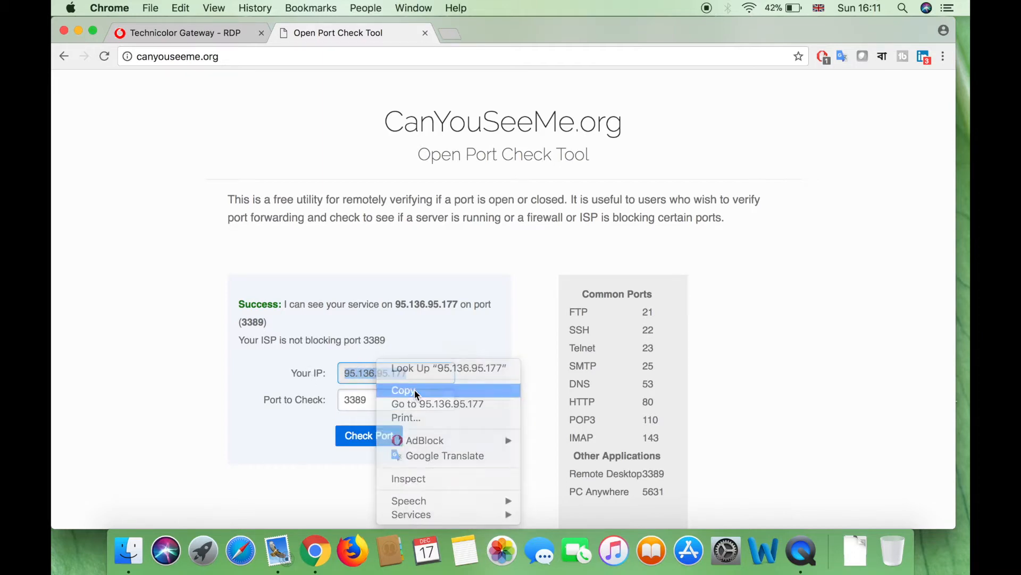
left_click(748, 7)
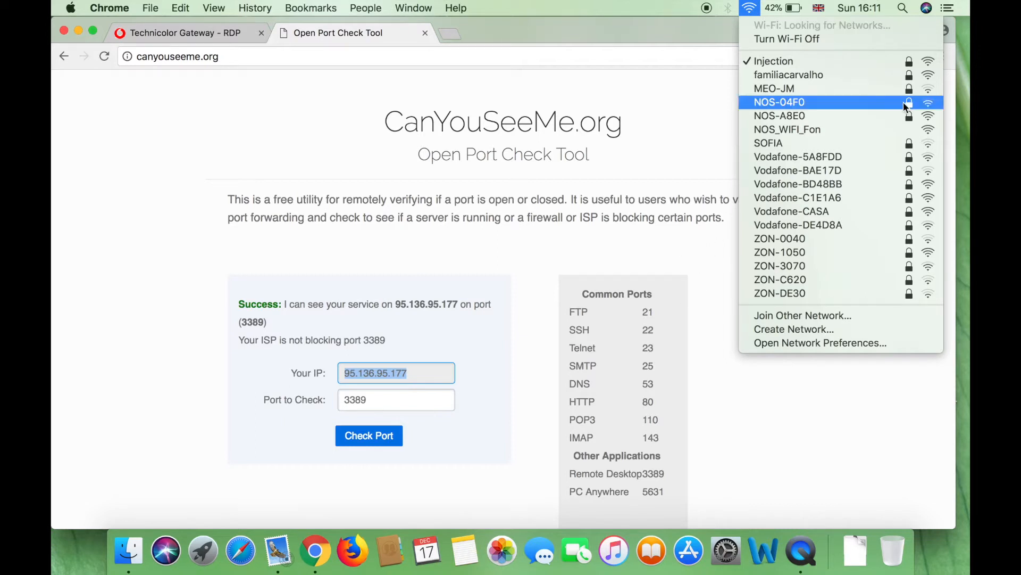
Remove the Injection network from the Mac's preferred Wi-Fi networks and apply the change
left_click(748, 10)
left_click(747, 9)
left_click(820, 344)
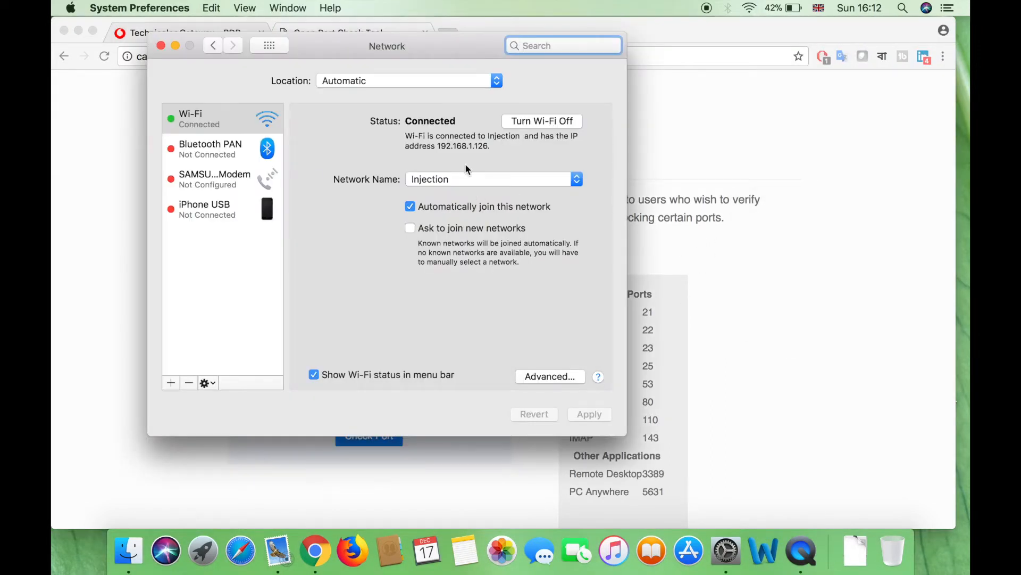
left_click(532, 374)
scroll(273, 191, "down", 3)
left_click(274, 208)
left_click(243, 260)
left_click(488, 96)
left_click(582, 400)
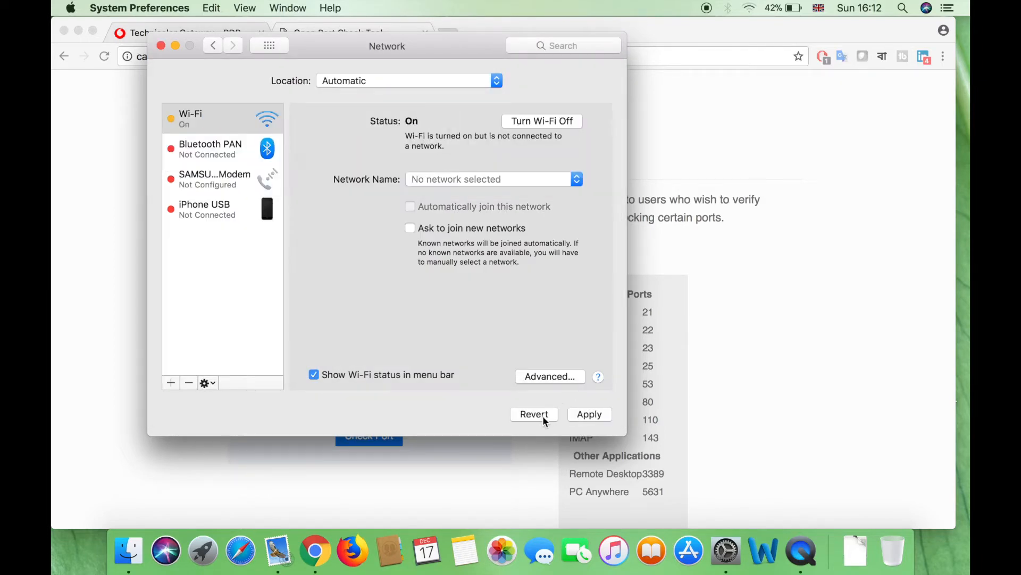
left_click(600, 419)
left_click(161, 46)
Join the iPhone hotspot Wi-Fi network and confirm it is connected
left_click(755, 7)
left_click(755, 6)
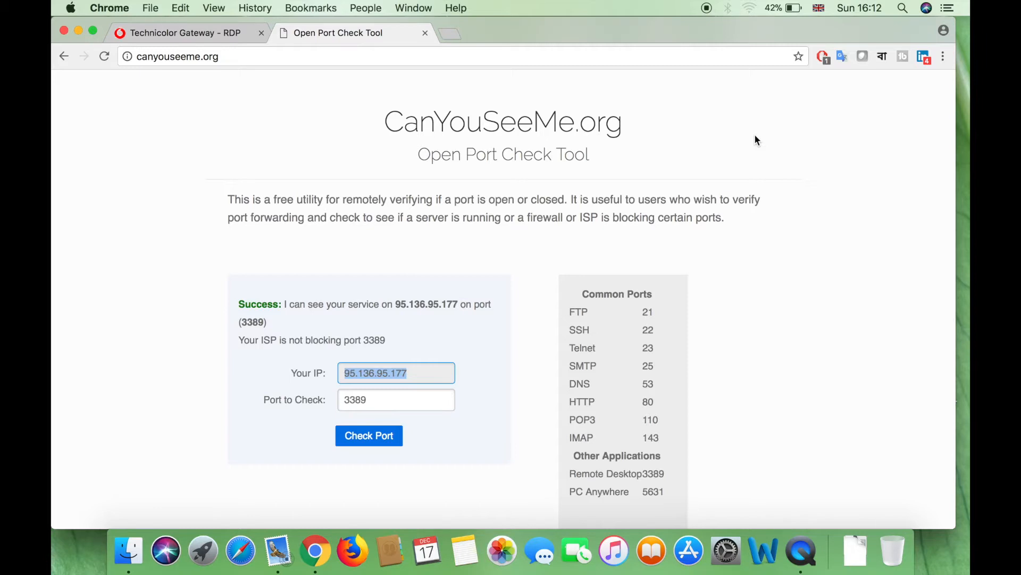
left_click(752, 7)
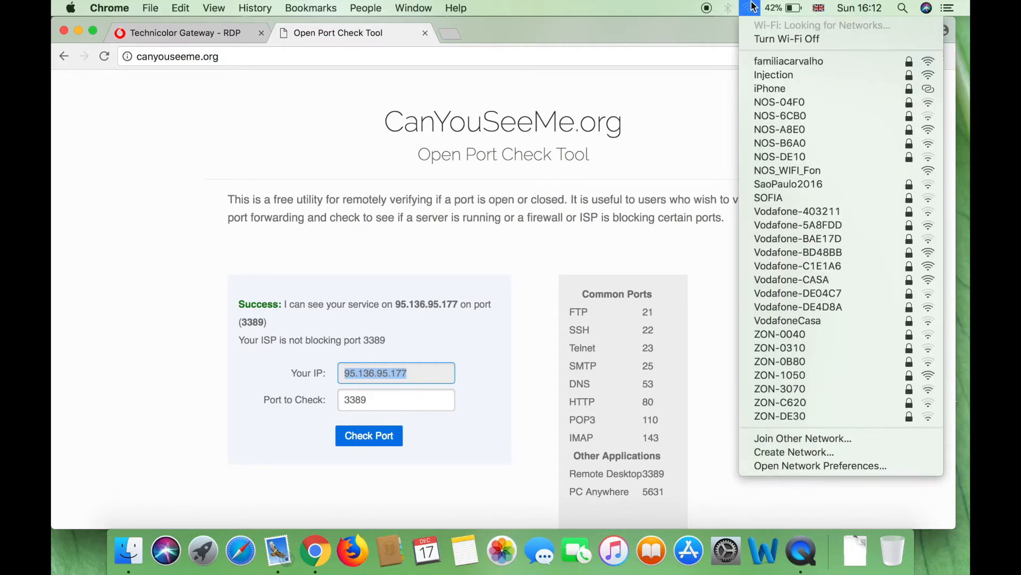
left_click(784, 89)
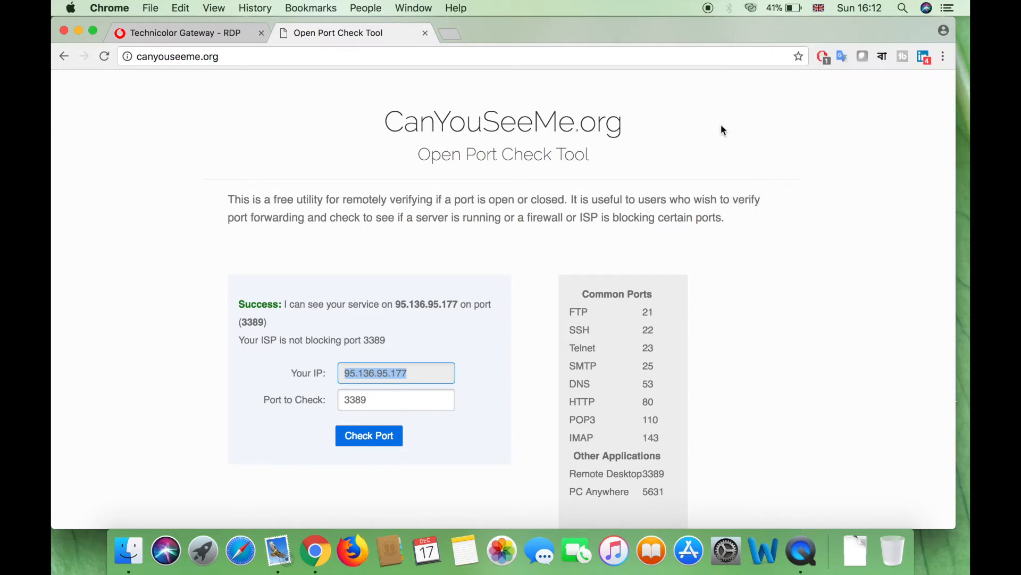
left_click(752, 7)
left_click(692, 78)
Launch Microsoft Remote Desktop from Launchpad
left_click(205, 548)
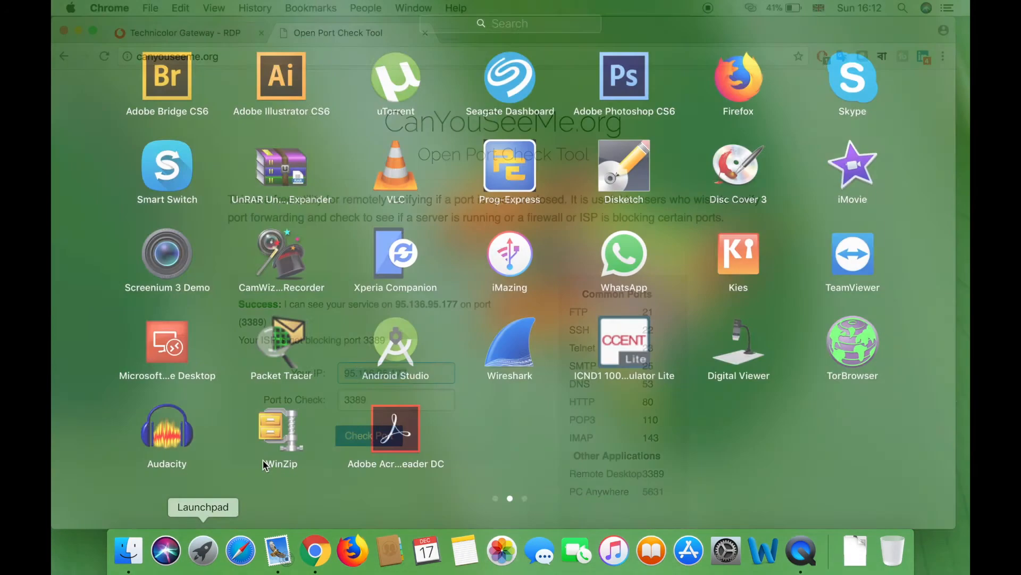
left_click(172, 343)
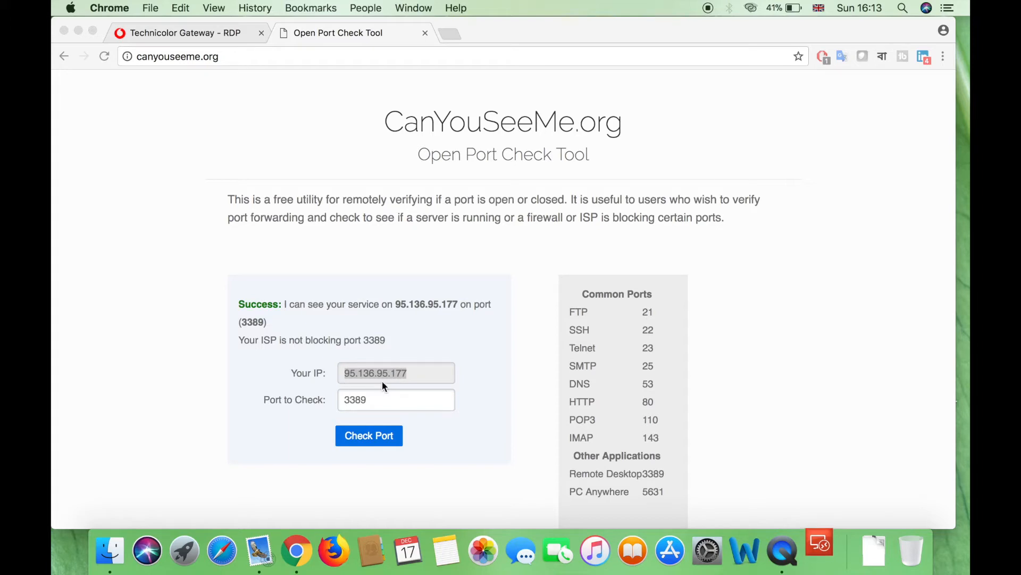
left_click_drag(397, 32, 595, 33)
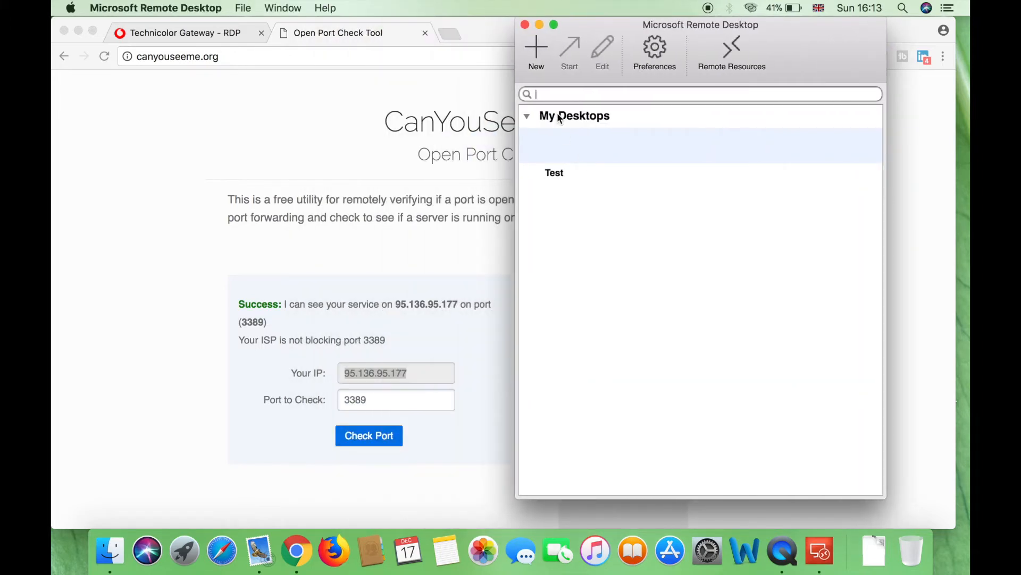
Add a desktop named 'WAN test' with the copied public IP as the PC name
left_click(539, 62)
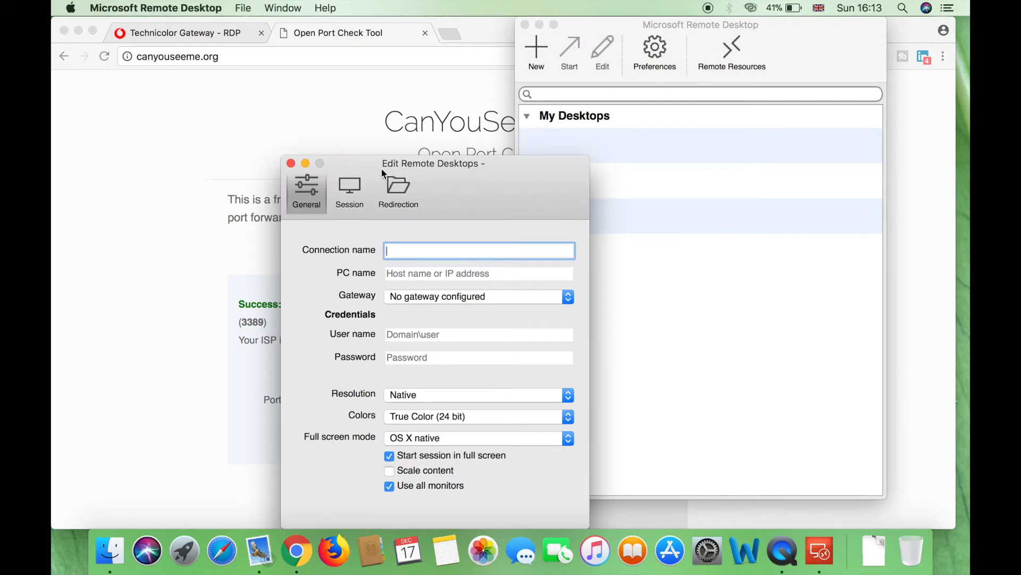
left_click_drag(381, 167, 662, 168)
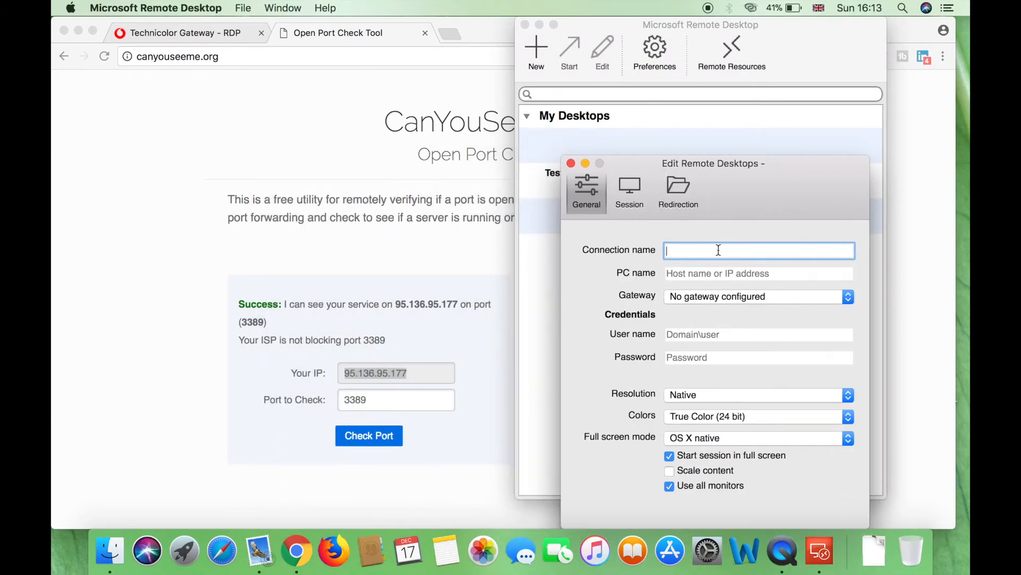
type("WAN test")
key("Tab")
right_click(716, 270)
left_click(737, 333)
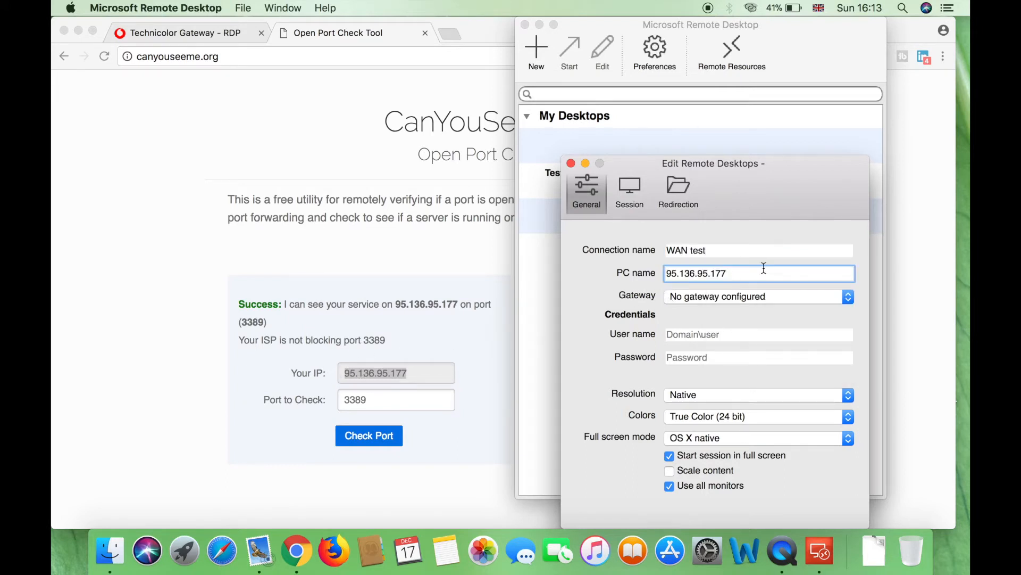
key("Tab")
key("Tab")
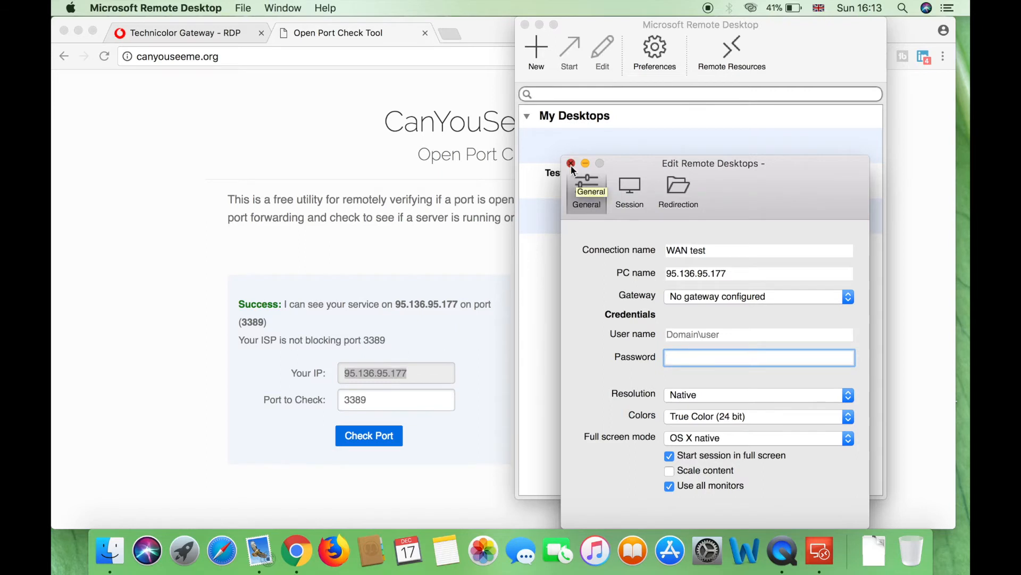
left_click(570, 164)
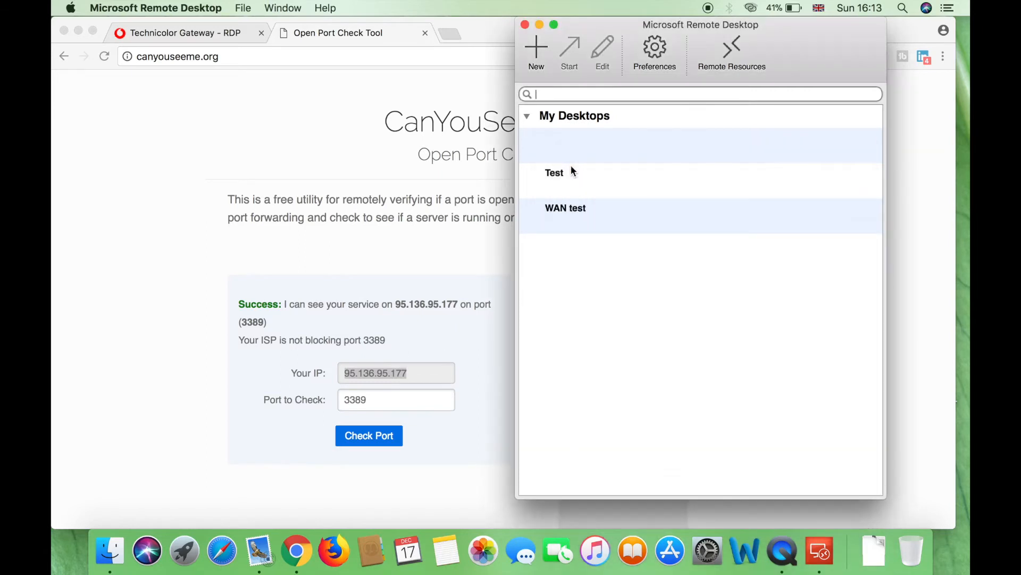
left_click(585, 212)
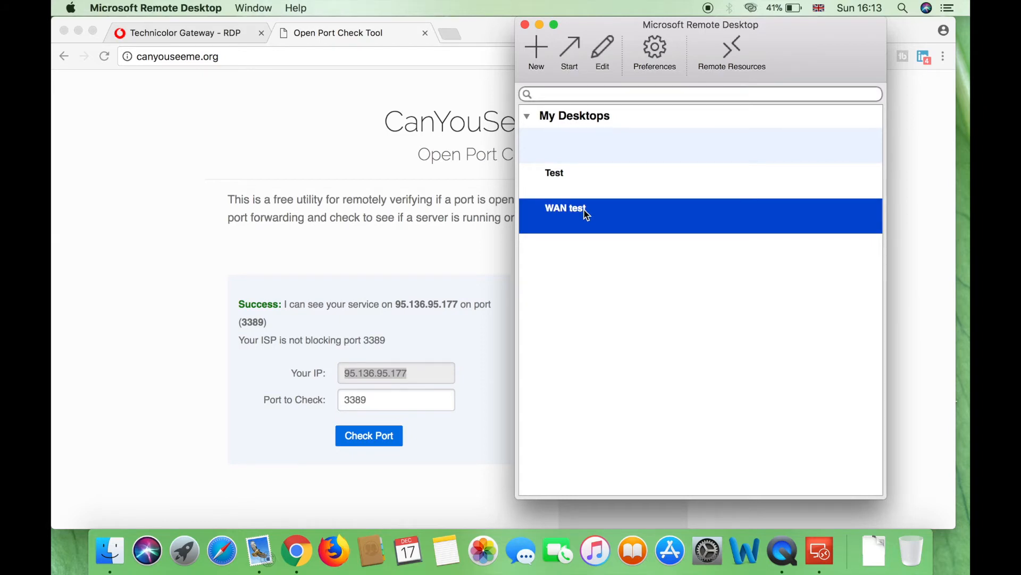
Connect to WAN test, accept the certificate warning, and sign in with the Windows password
double_click(585, 212)
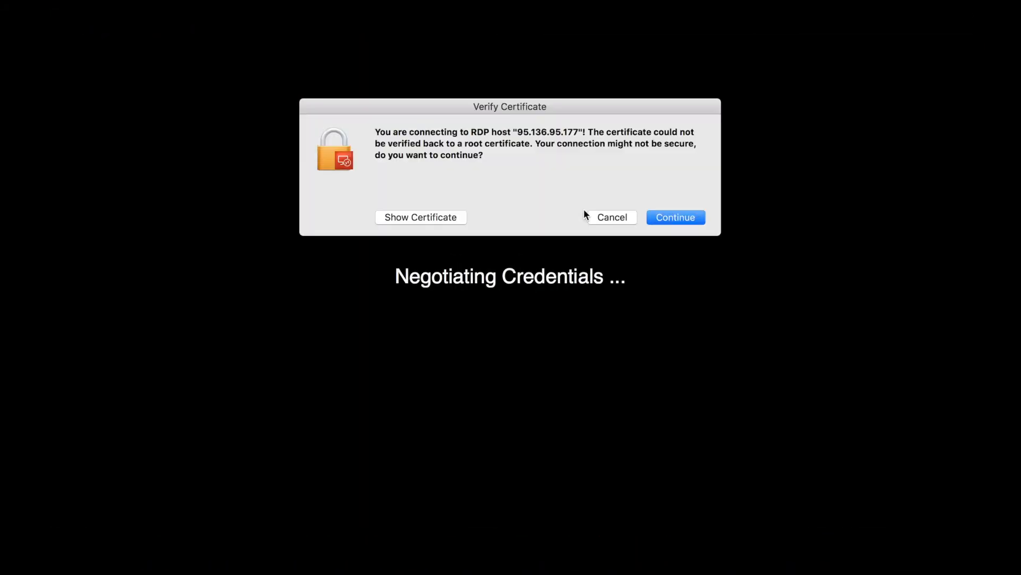
left_click(673, 217)
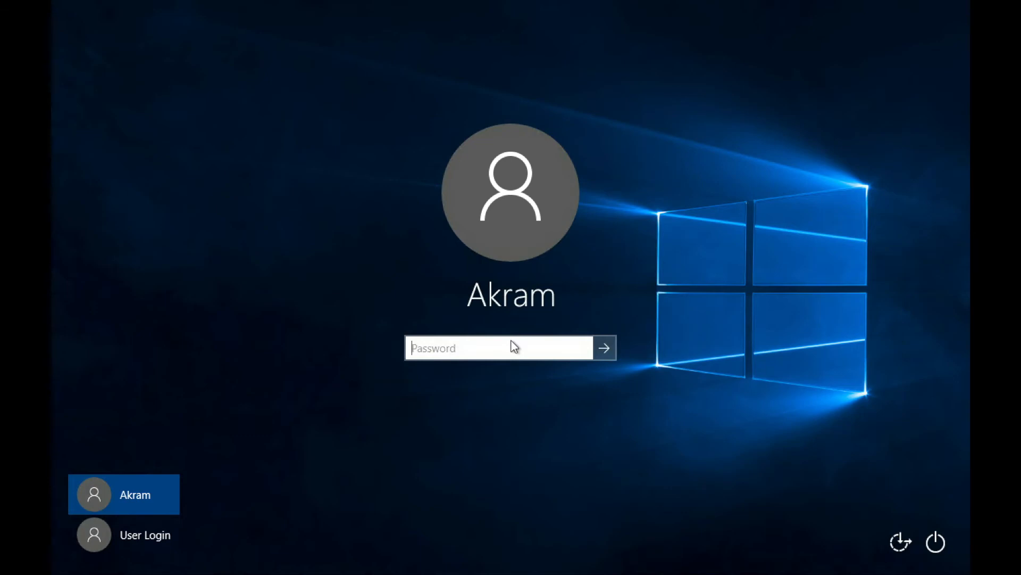
type("*********")
key("Return")
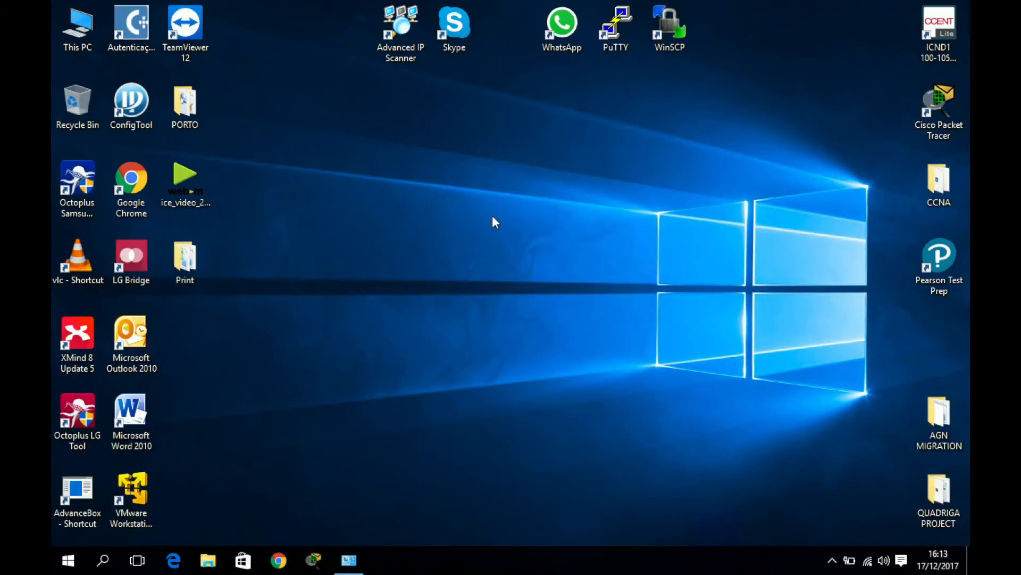
On the remote PC, check This PC, Chrome and the Wi-Fi network list
double_click(77, 27)
left_click(783, 75)
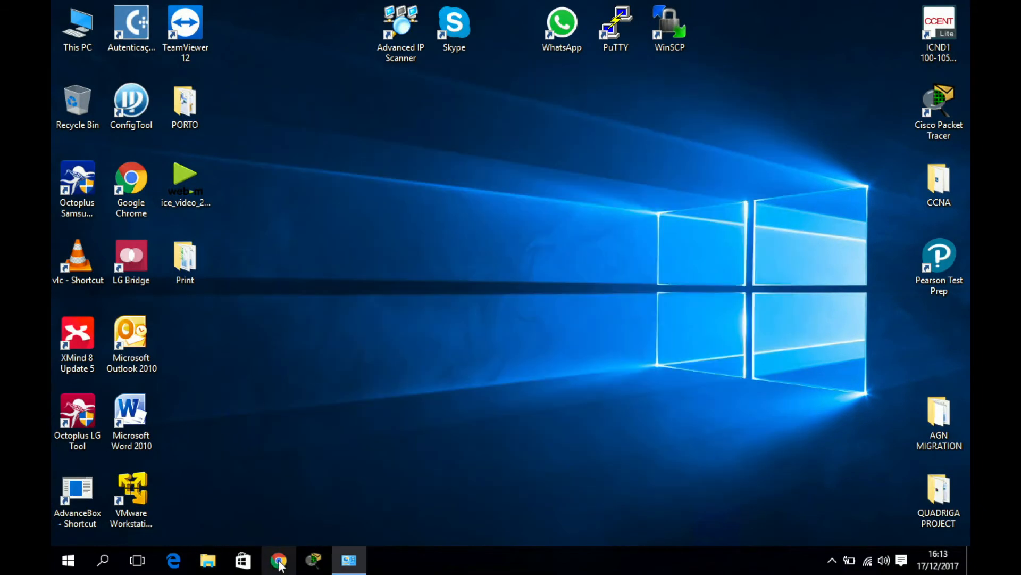
left_click(870, 563)
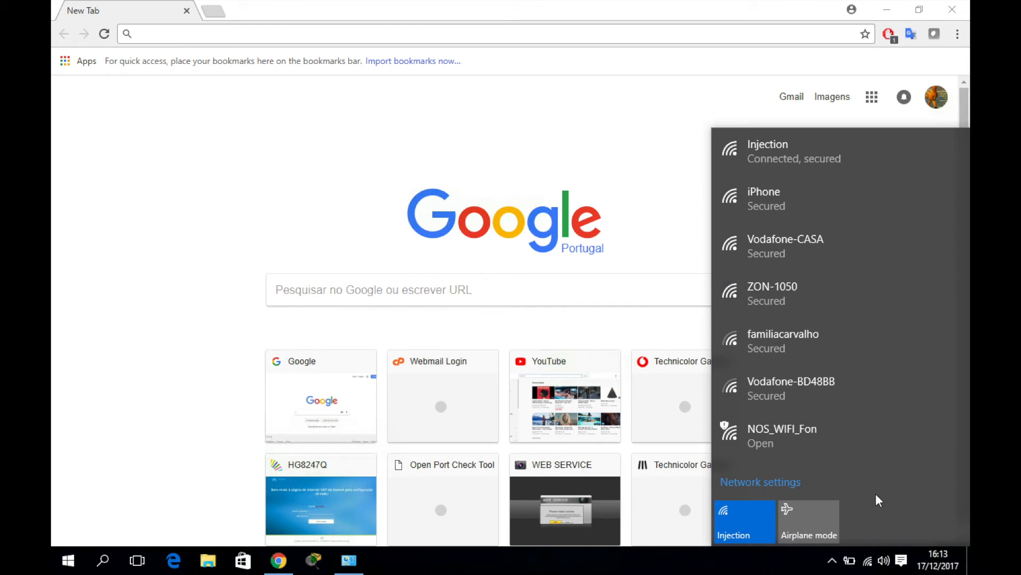
left_click(619, 163)
left_click(952, 9)
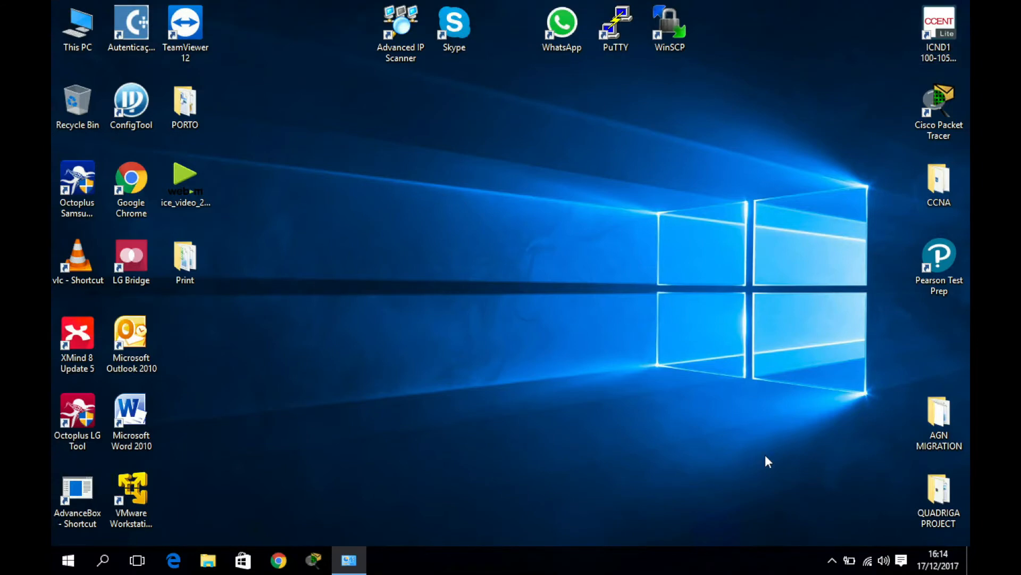
Close the Remote Desktop connection list and confirm the Mac is on the iPhone hotspot
left_click(821, 558)
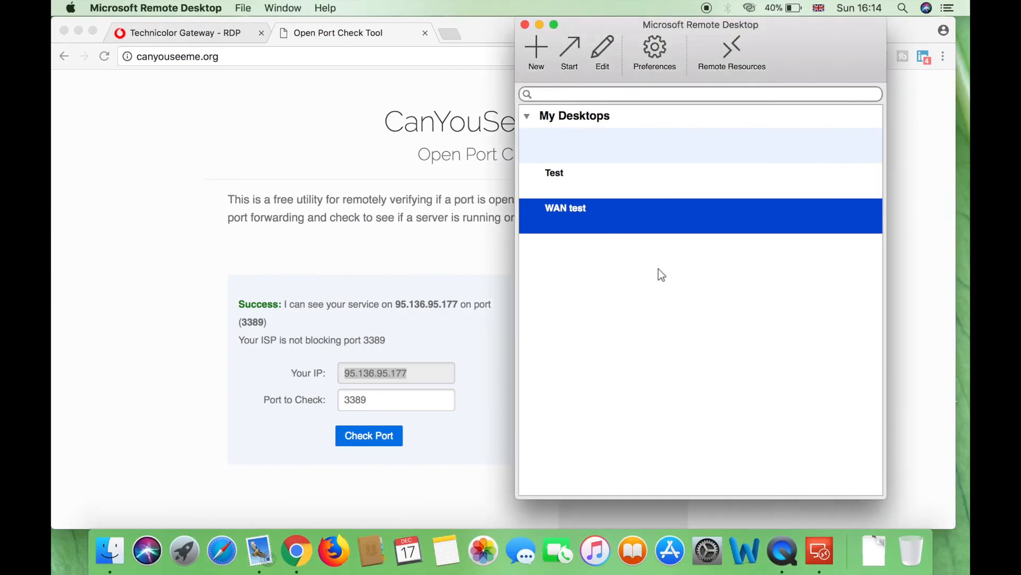
left_click(526, 24)
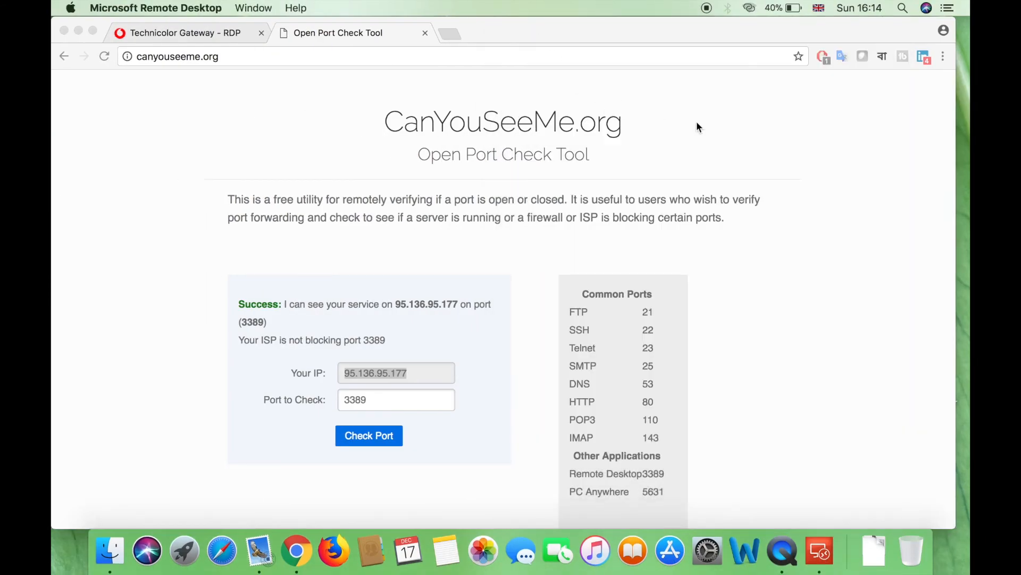
left_click(750, 8)
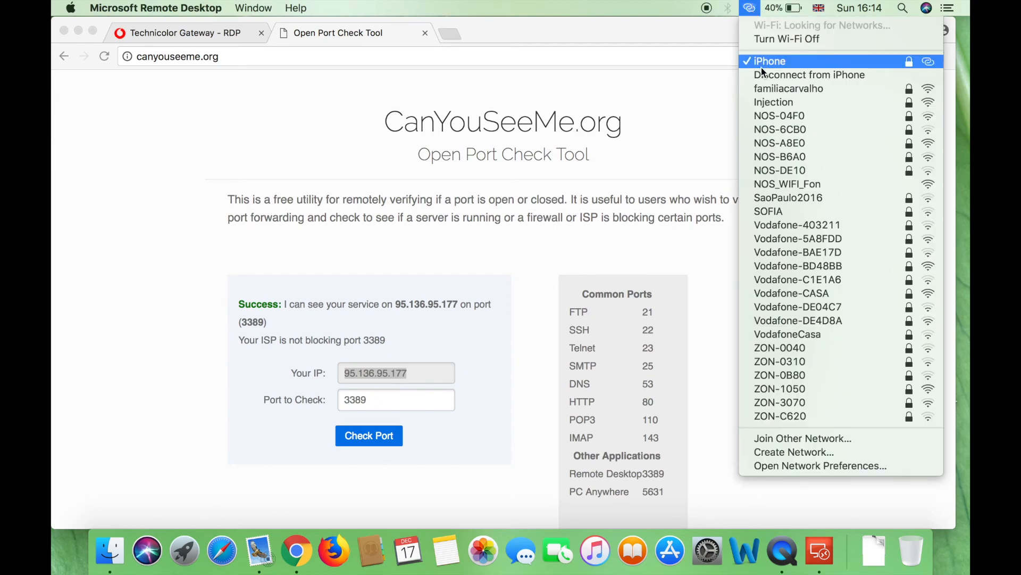
left_click(670, 88)
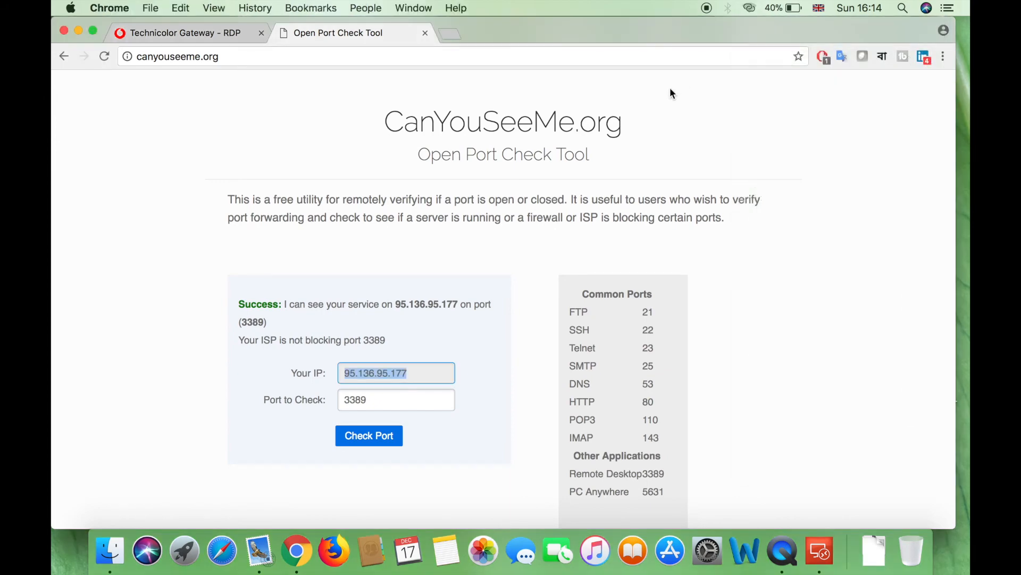
Reselect the Your IP value on CanYouSeeMe and recheck the Mac's Wi-Fi network
left_click(380, 391)
left_click(397, 374)
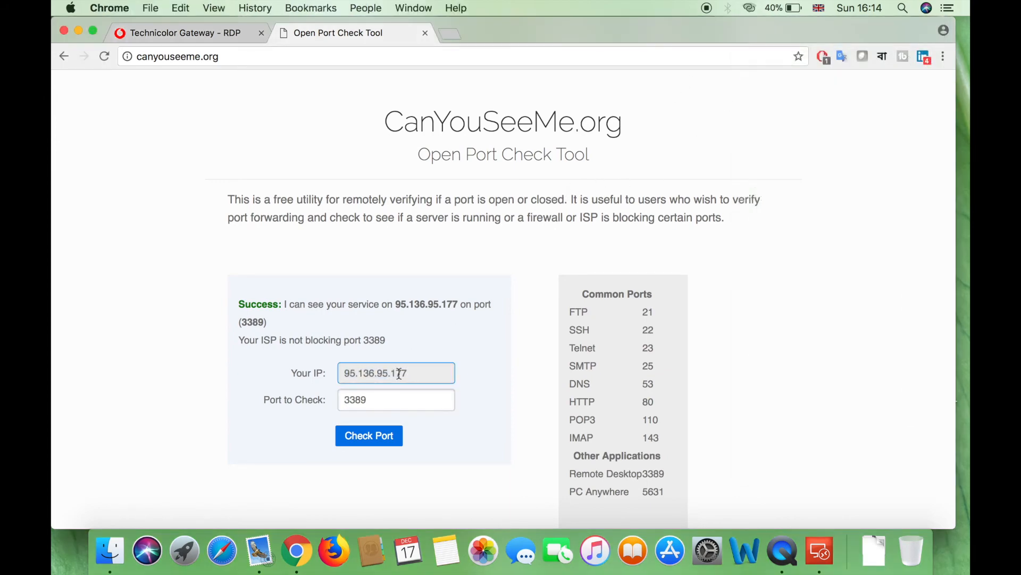
left_click_drag(422, 374, 246, 348)
left_click(248, 337)
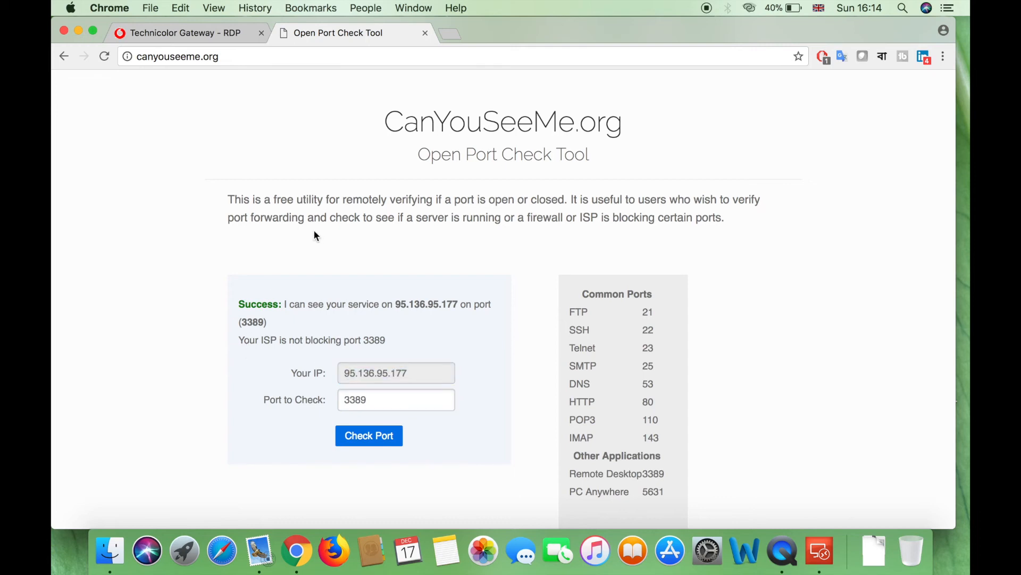
left_click(750, 9)
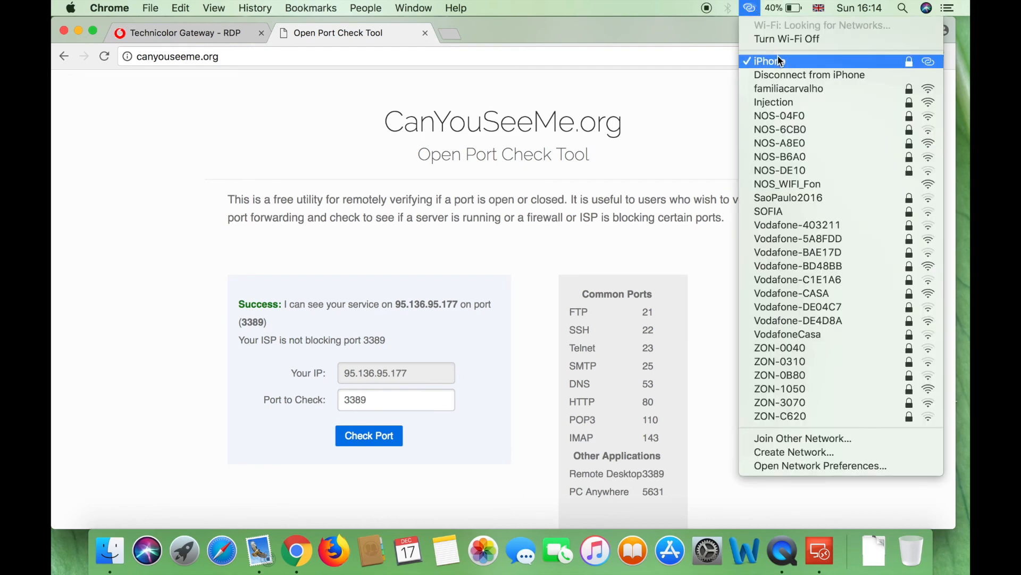
left_click(782, 101)
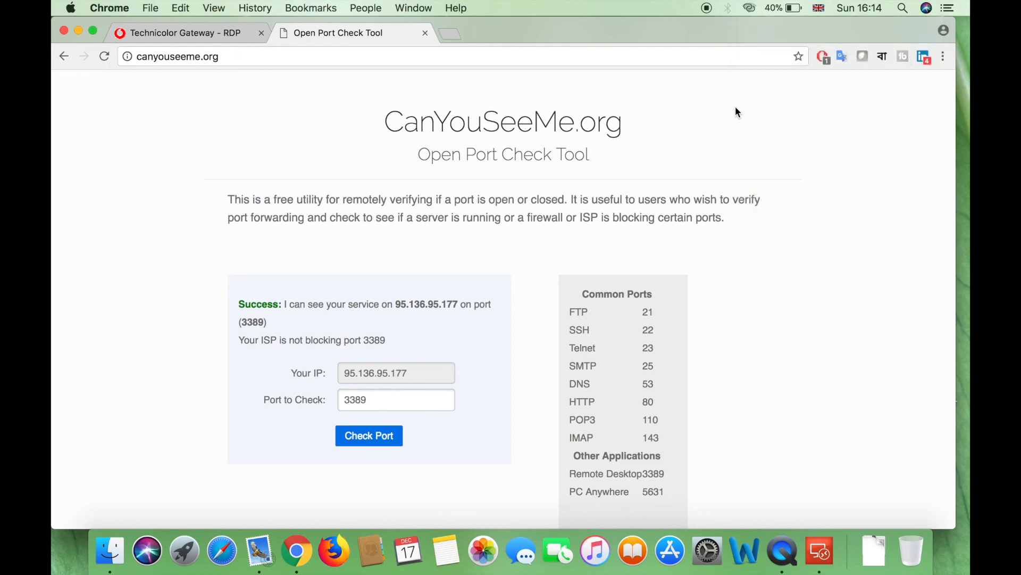